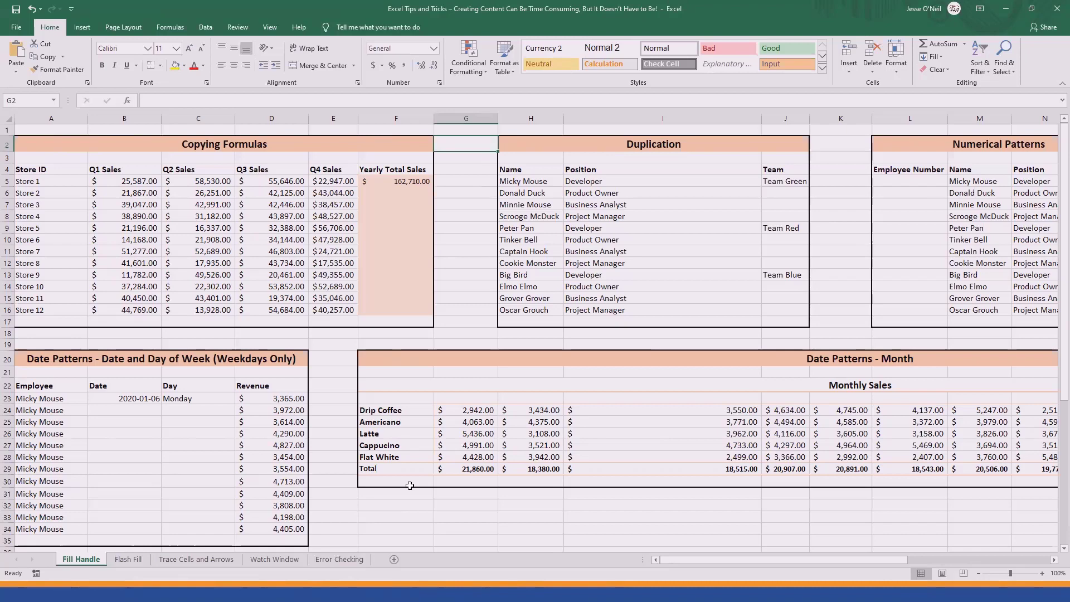
- Copy the Store 1 Yearly Total Sales formula down through Store 12, and check the cell references in the Store 1 and Store 2 formulas
click(390, 181)
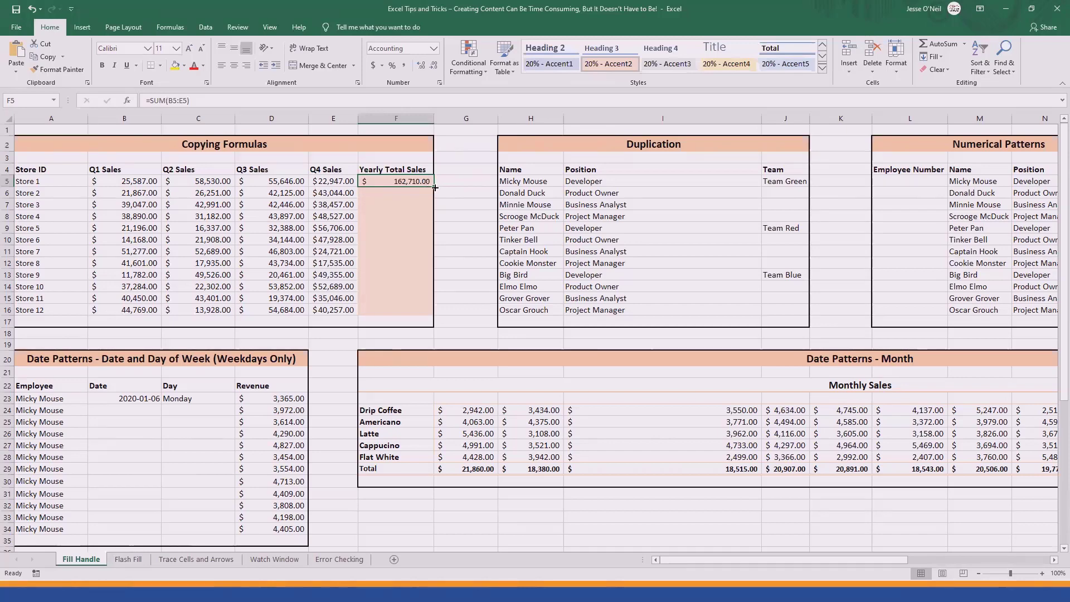
drag(435, 186, 420, 313)
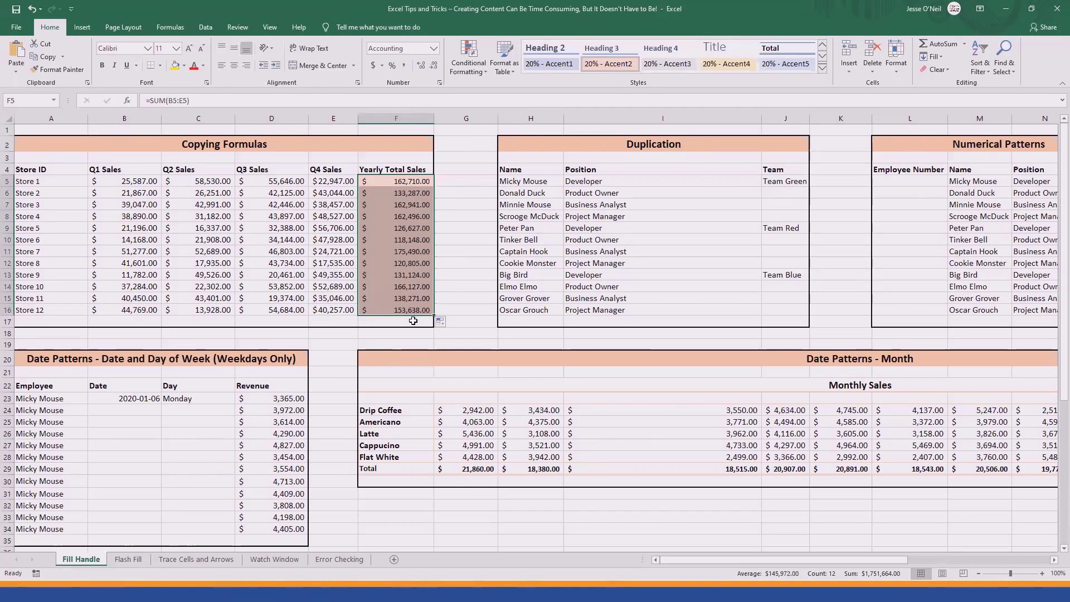
click(399, 178)
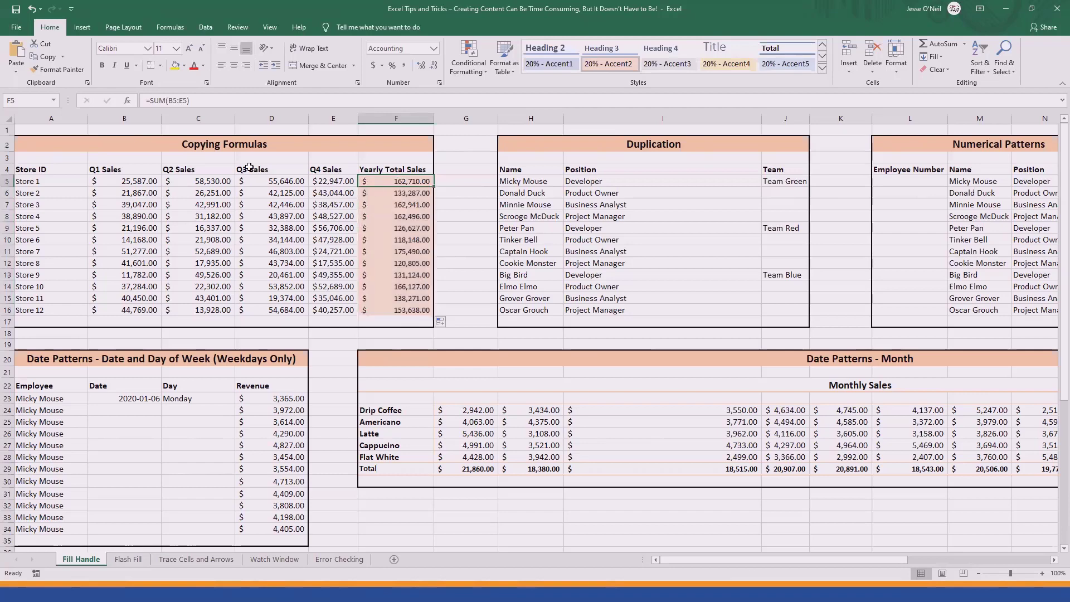
click(171, 99)
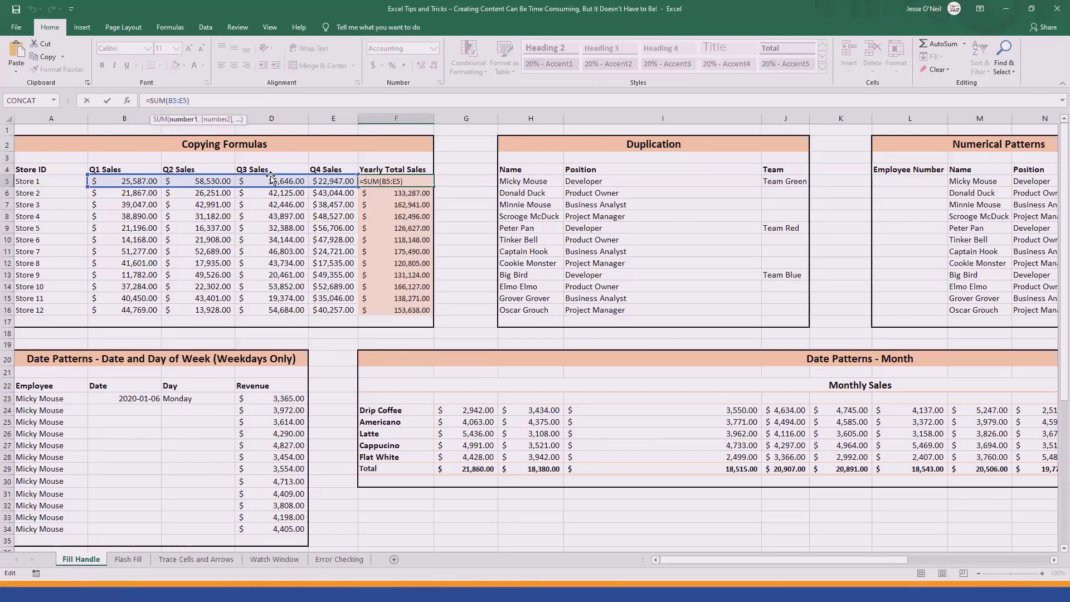
key(ctrl+Return)
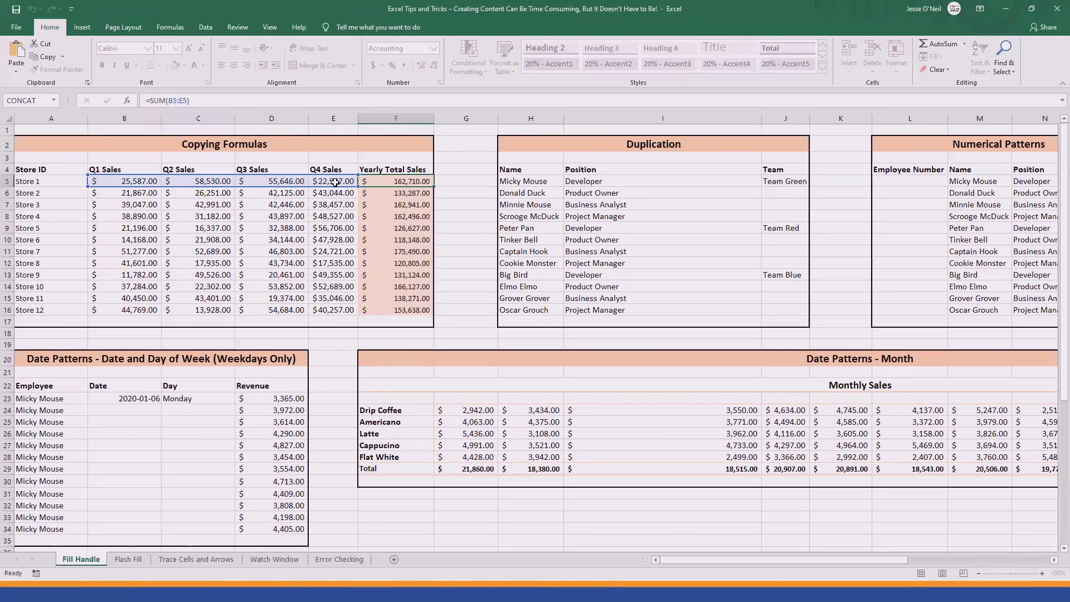
click(397, 191)
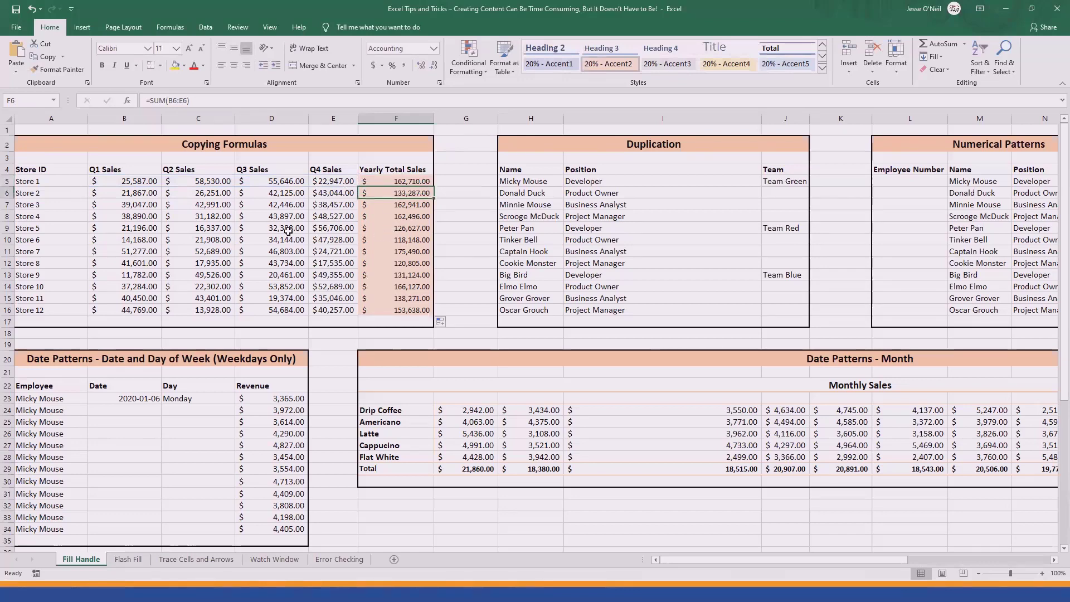
click(169, 101)
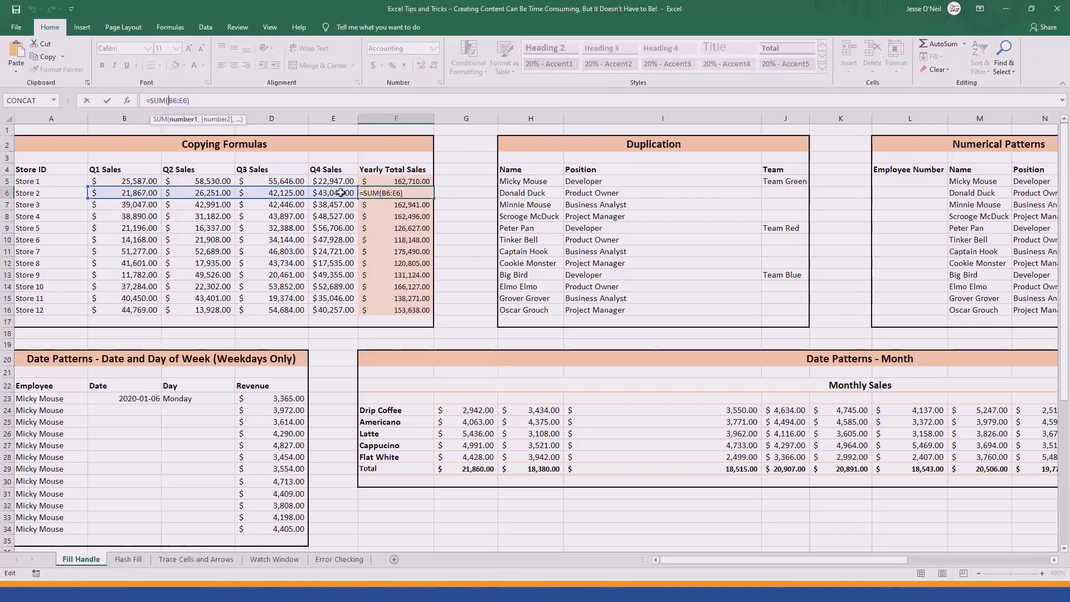
key(ctrl+Return)
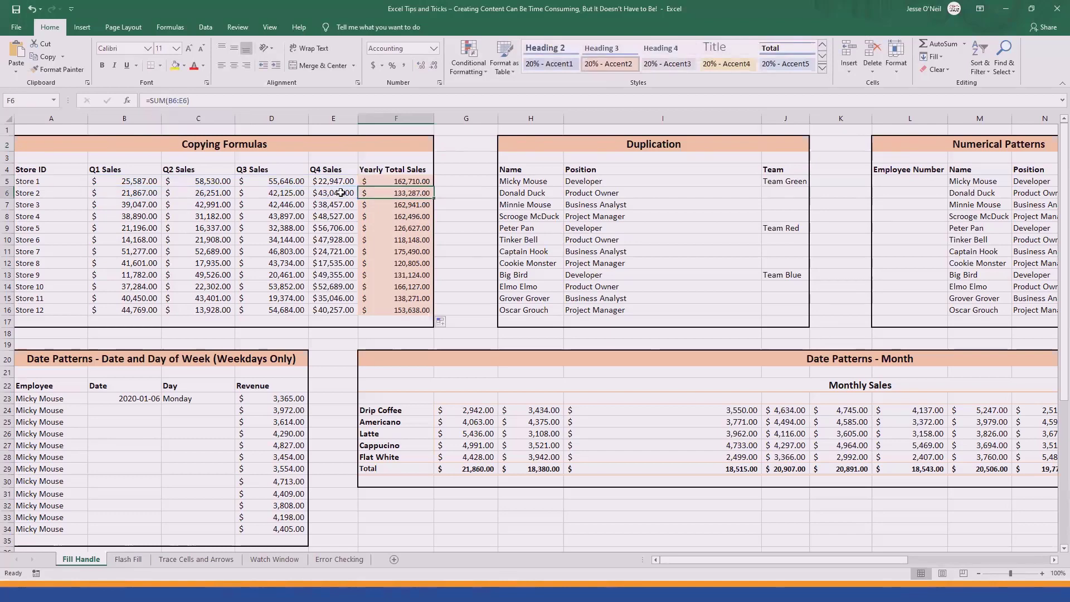
- Fill Team Green, Team Red and Team Blue down the Duplication table's Team column so each name covers four consecutive rows
click(794, 185)
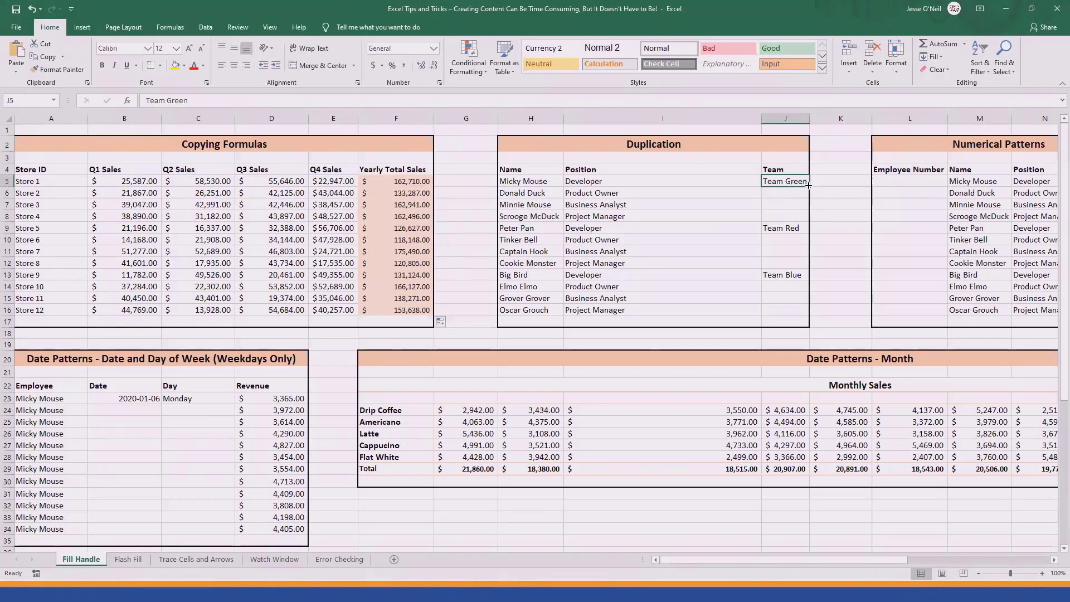
drag(808, 186, 806, 221)
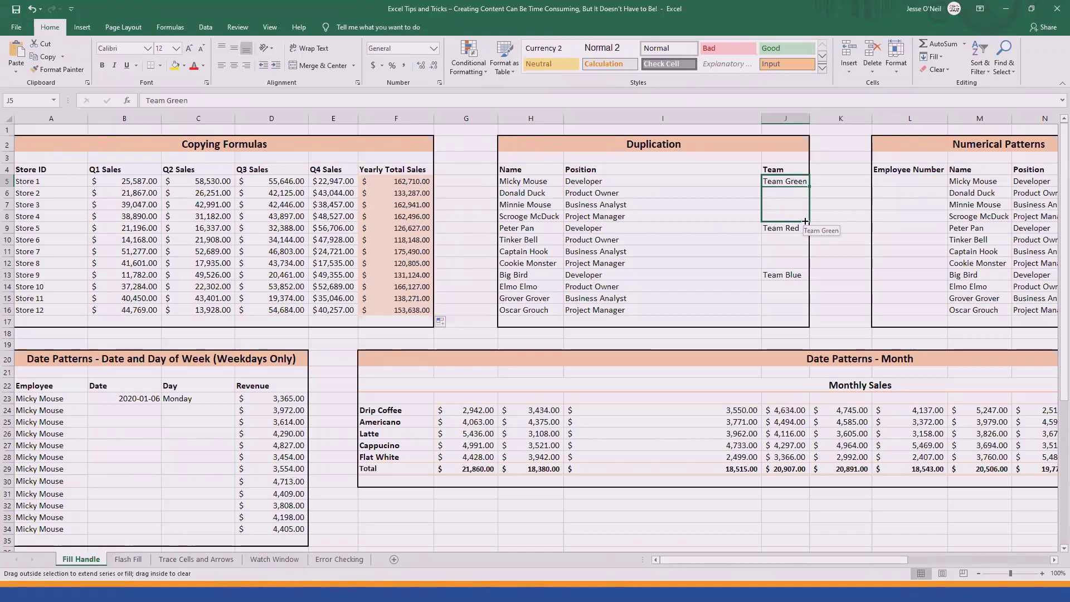
drag(806, 221, 807, 221)
drag(806, 221, 807, 222)
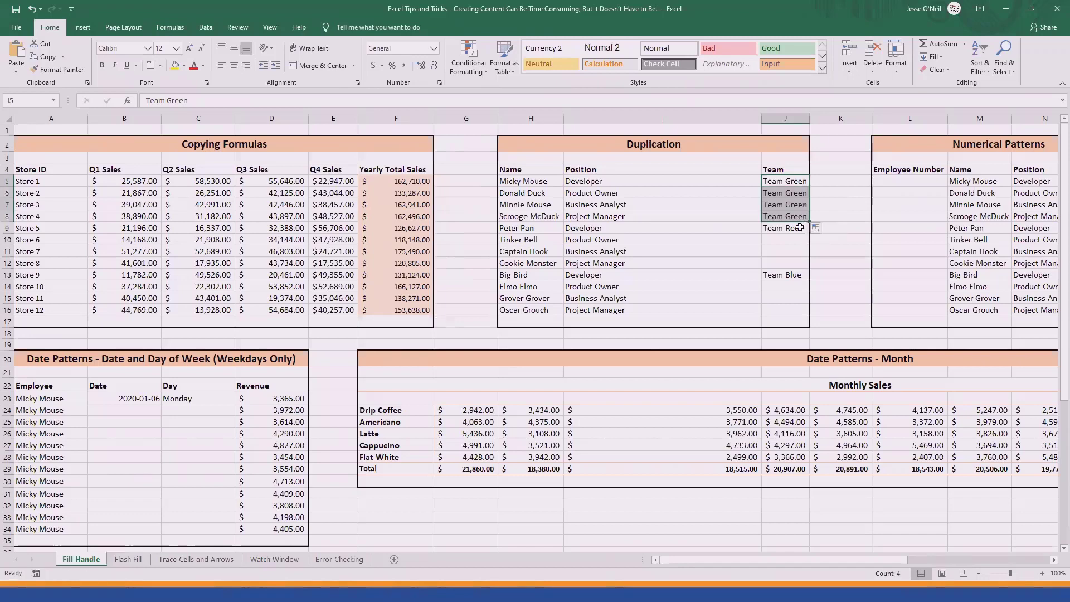
click(803, 229)
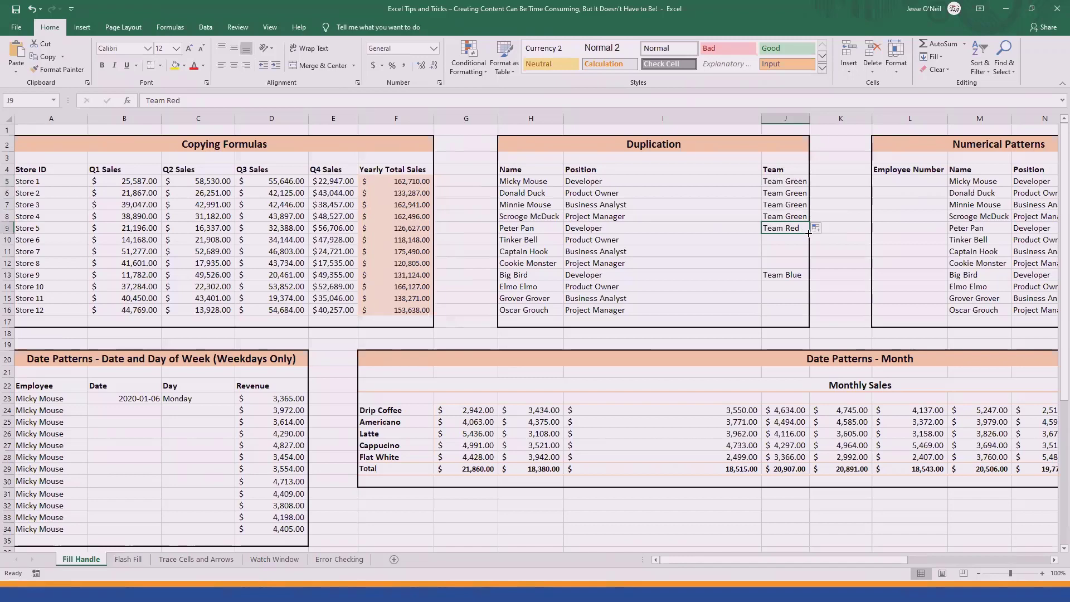
drag(809, 234, 806, 314)
click(808, 279)
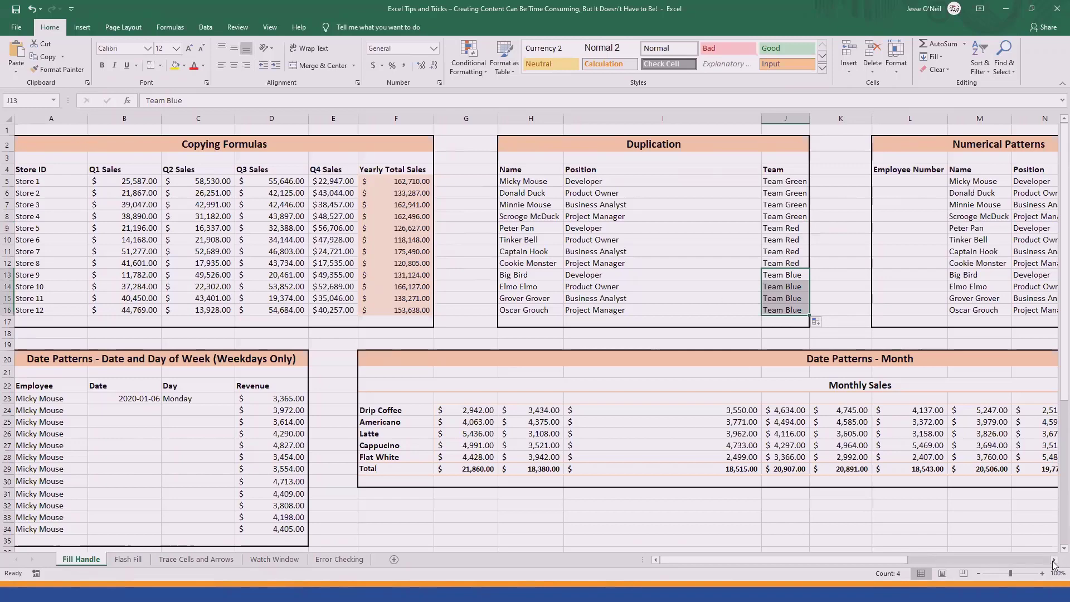
- Enter 1 as the first Employee Number in the Numerical Patterns table and fill down to row 16 using the Fill Series option
drag(1053, 562, 1053, 562)
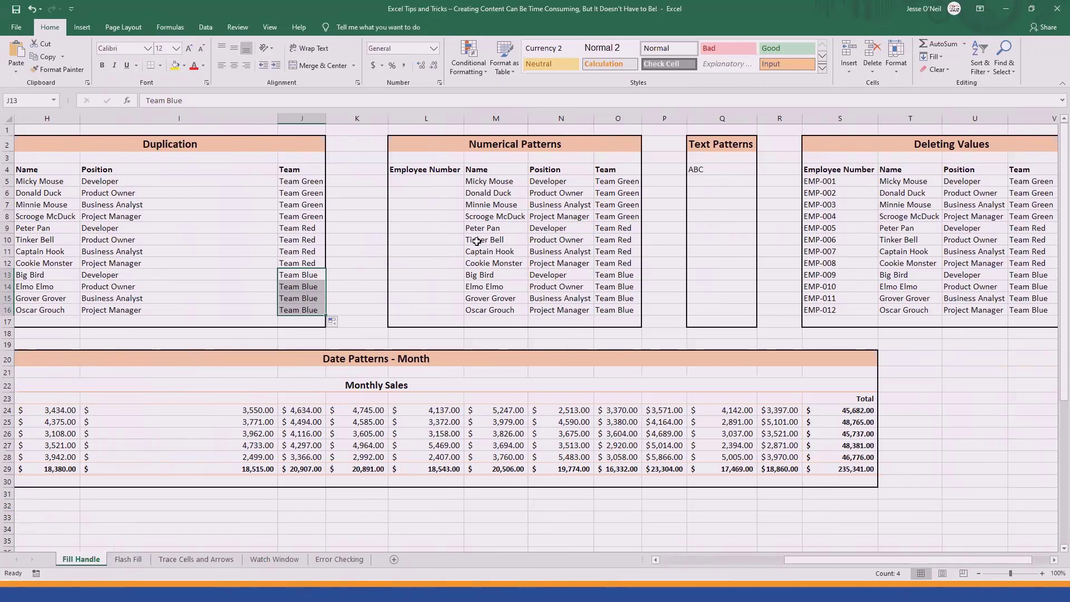
click(413, 183)
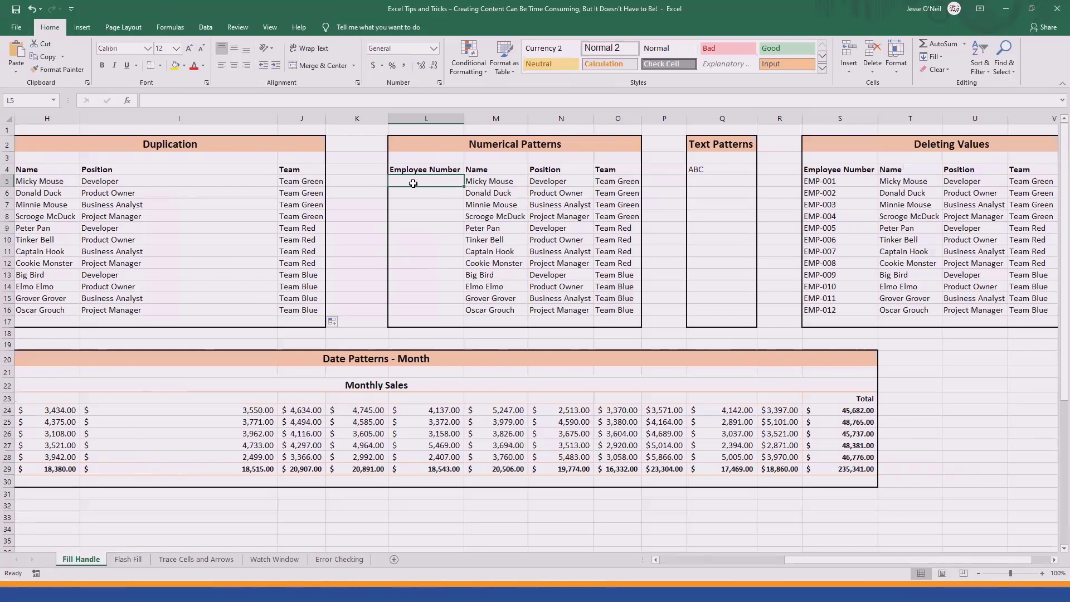
text(1)
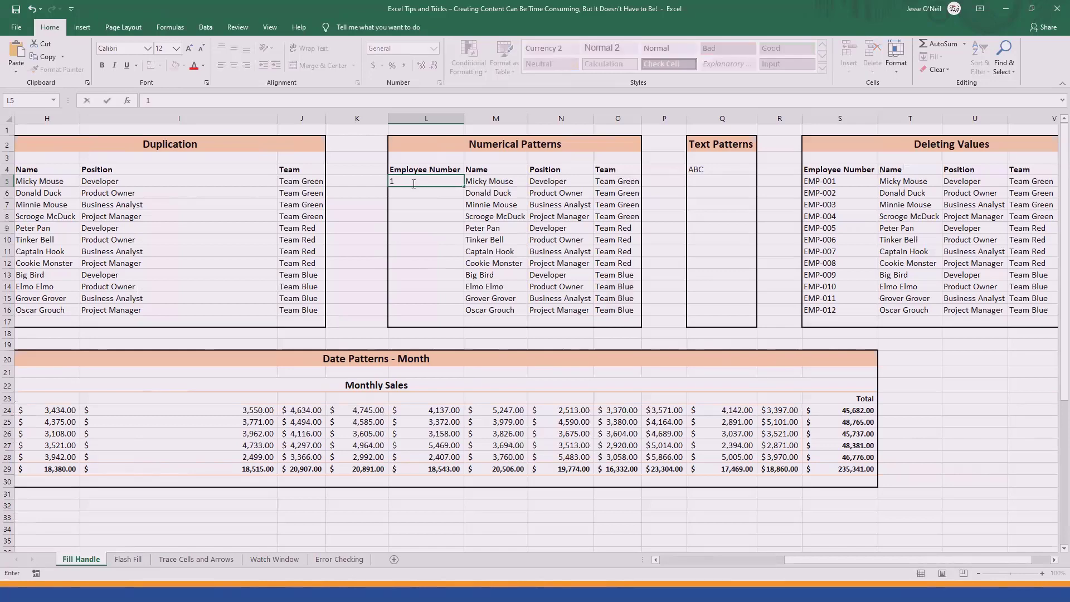
key(Return)
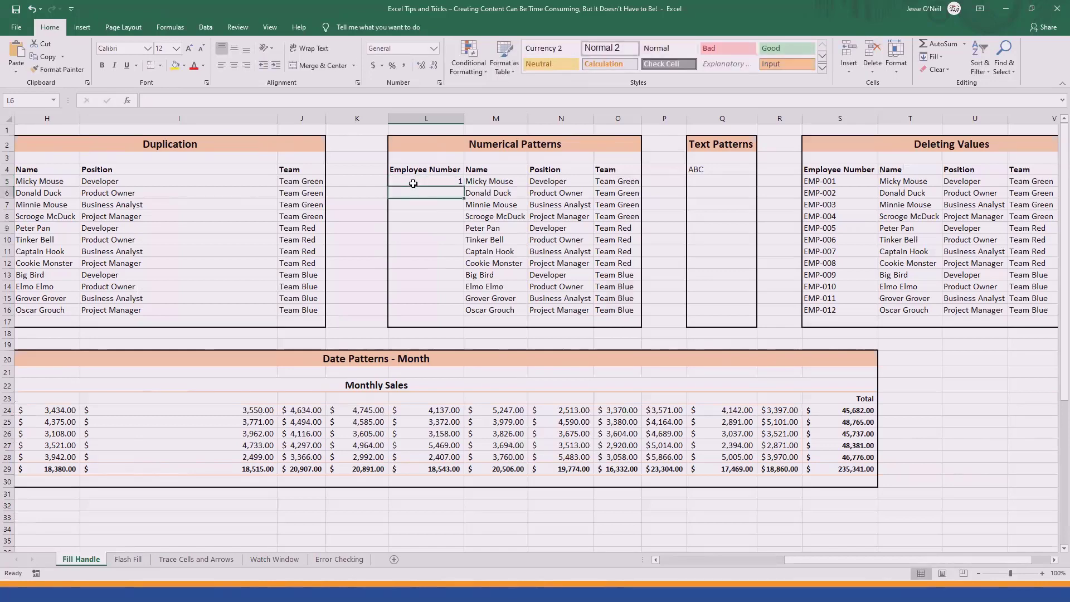
click(448, 178)
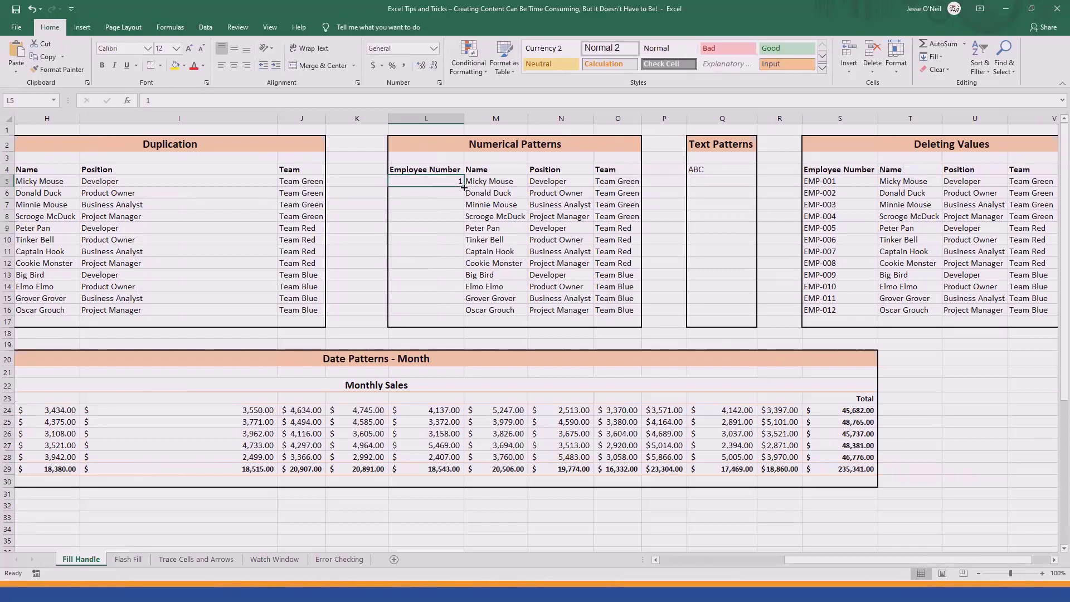
drag(464, 187, 449, 314)
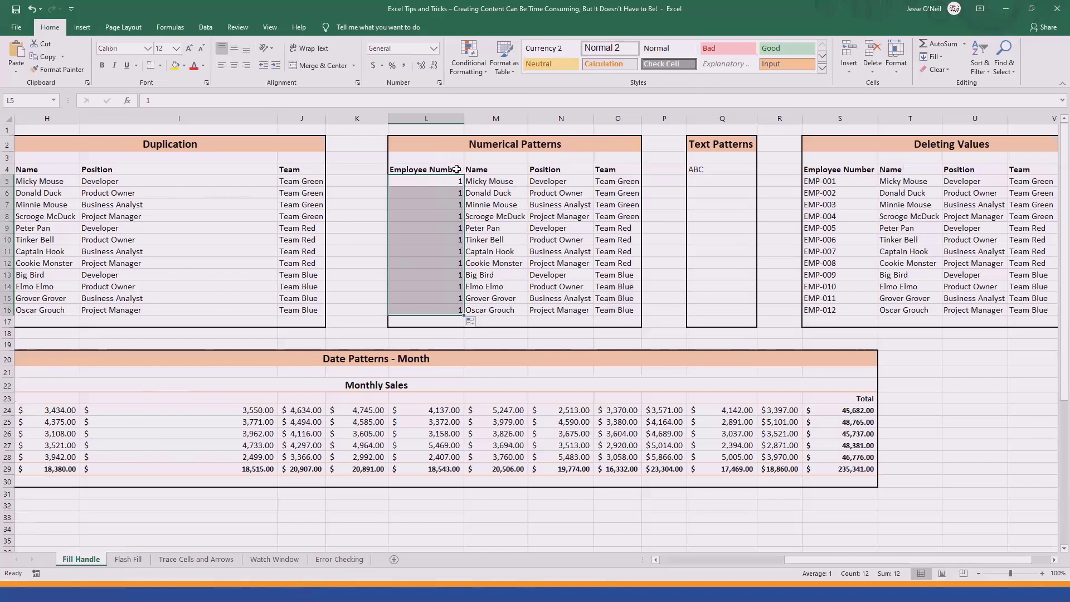
click(471, 322)
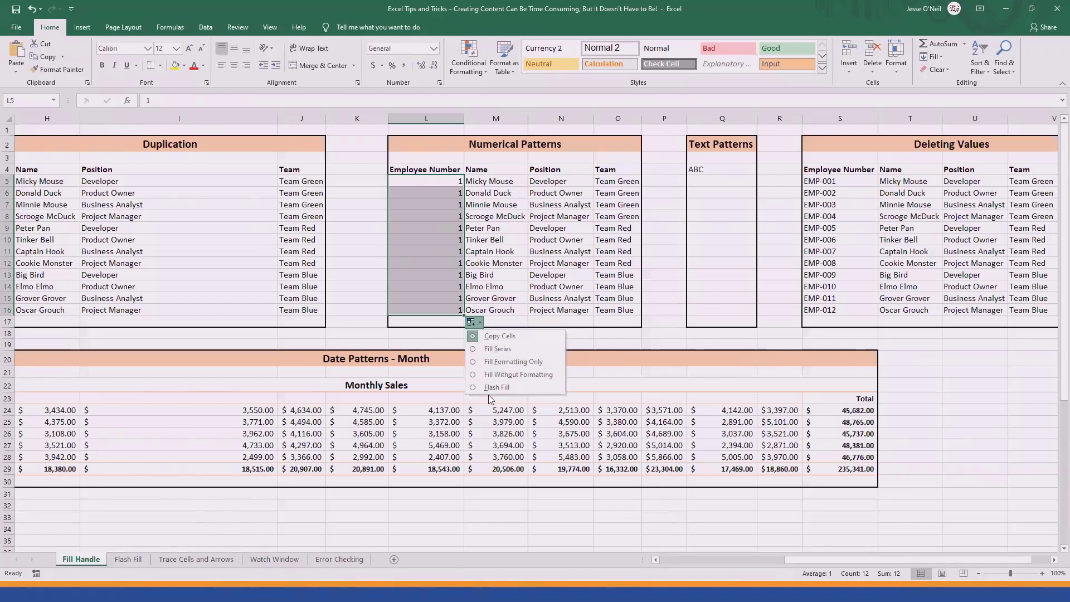
click(473, 349)
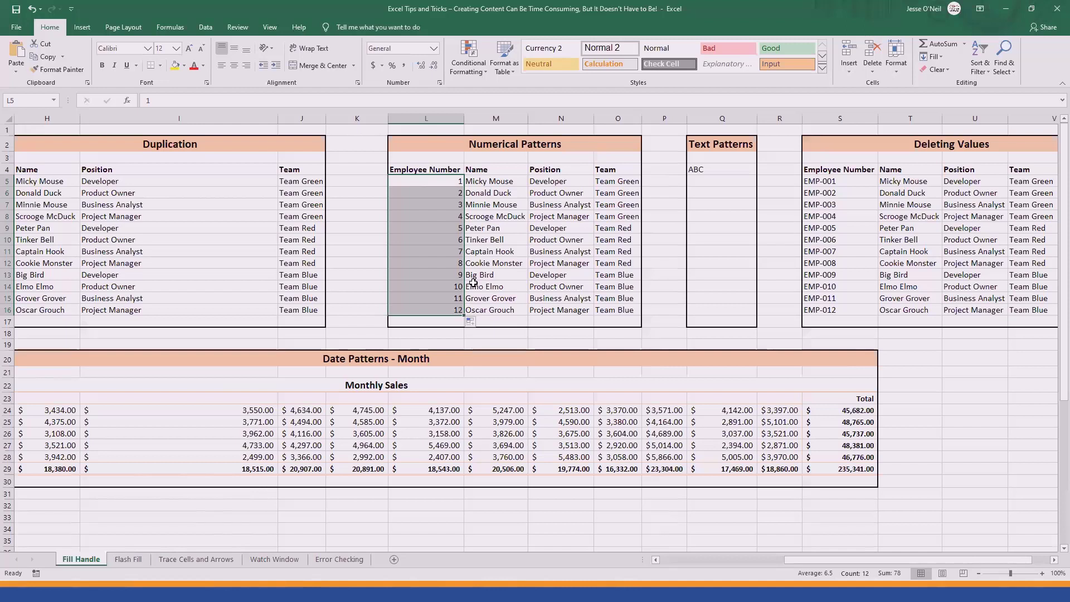
- Replace the first Employee Number in the Numerical Patterns table with 001-EMP and fill it down to row 16
click(439, 178)
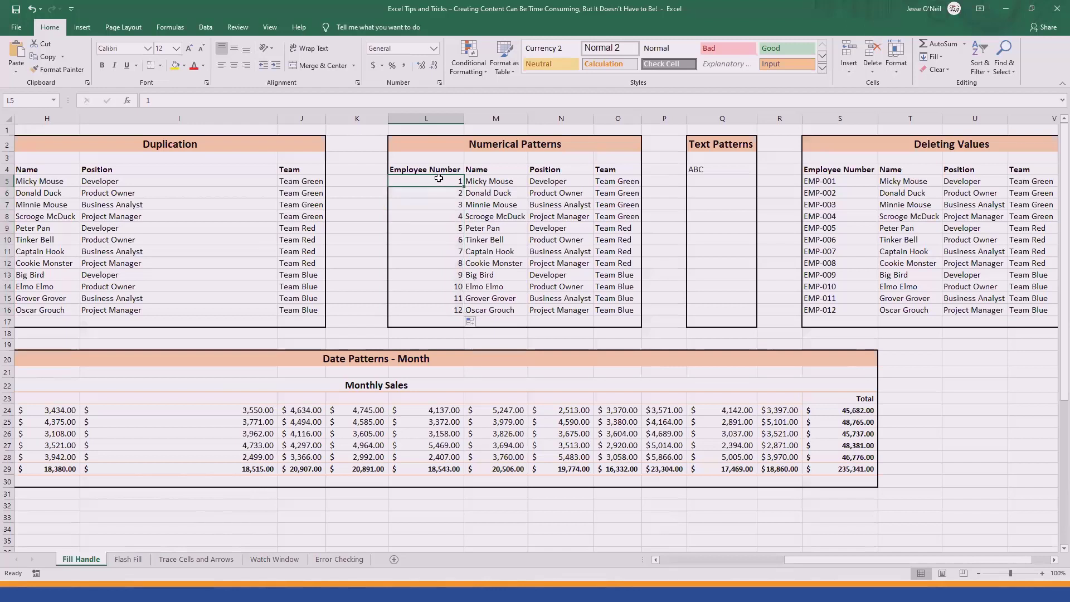
text(001-EM)
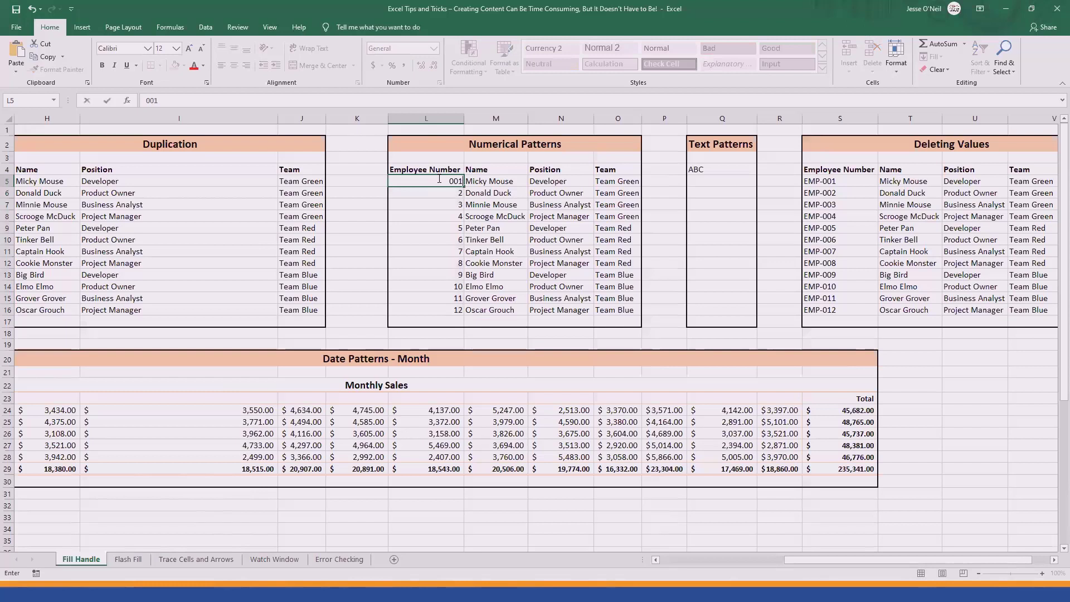
text(P)
key(Return)
click(439, 181)
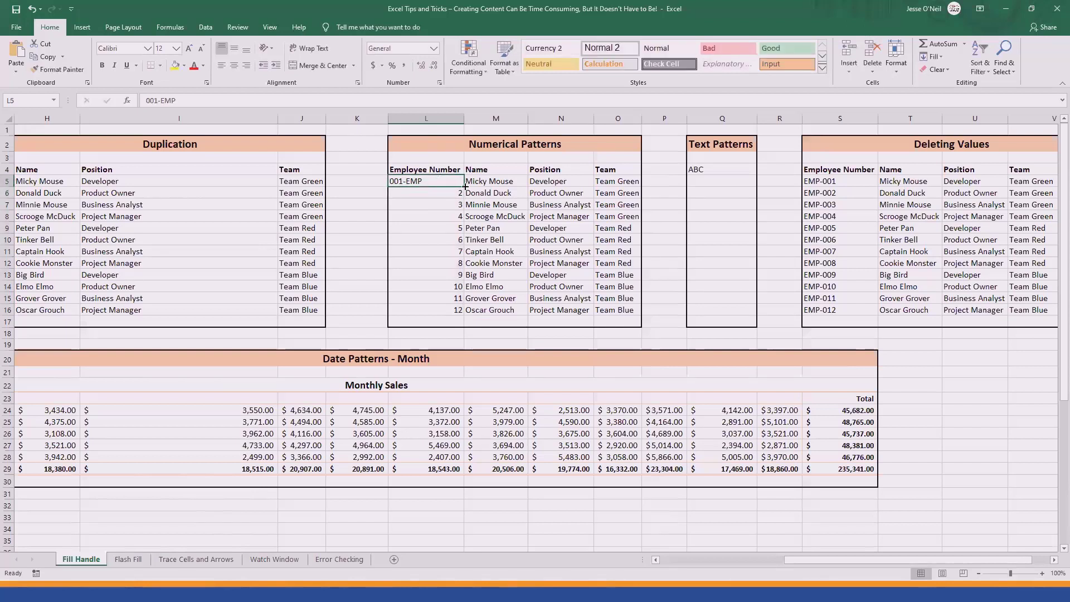
drag(463, 187, 458, 316)
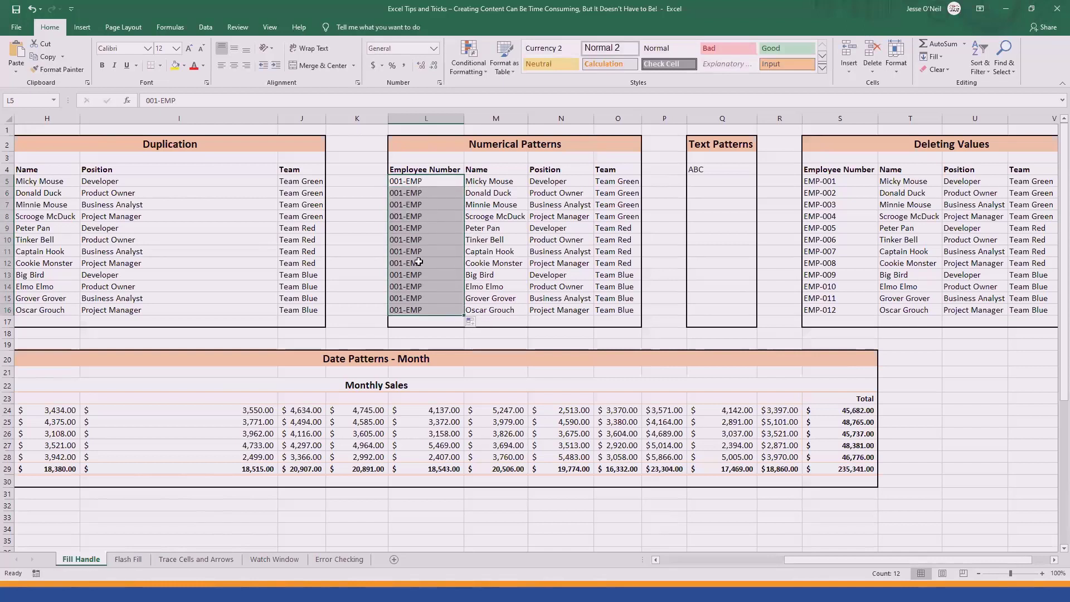
- Change the first Employee Number in the Numerical Patterns table to EMP-001 and fill the sequence down to row 16
double_click(429, 181)
drag(423, 181, 370, 181)
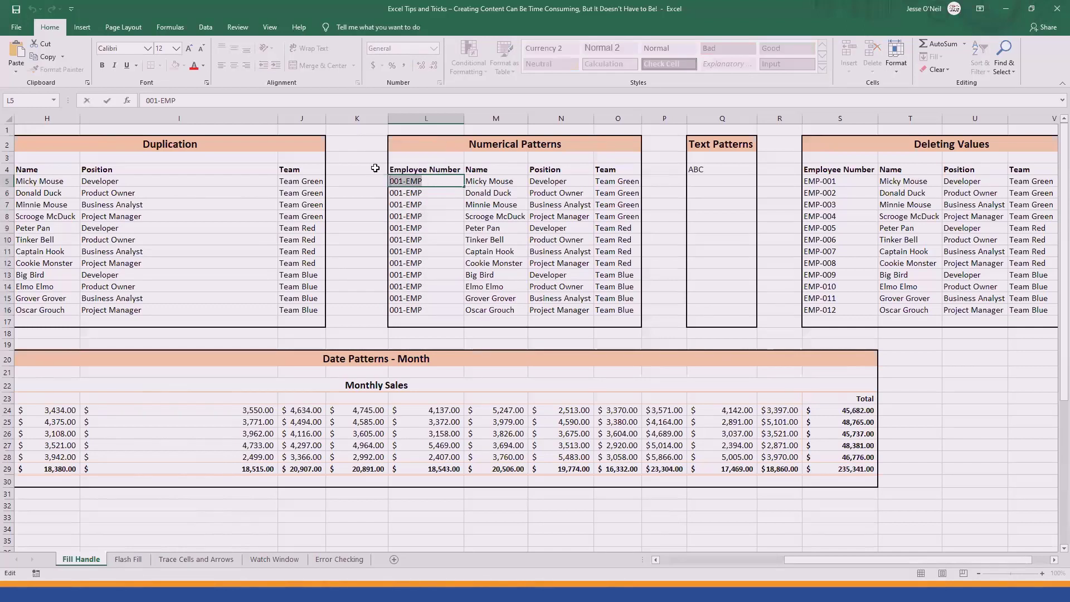
text(Emp)
key(BackSpace)
key(BackSpace)
text(MP-)
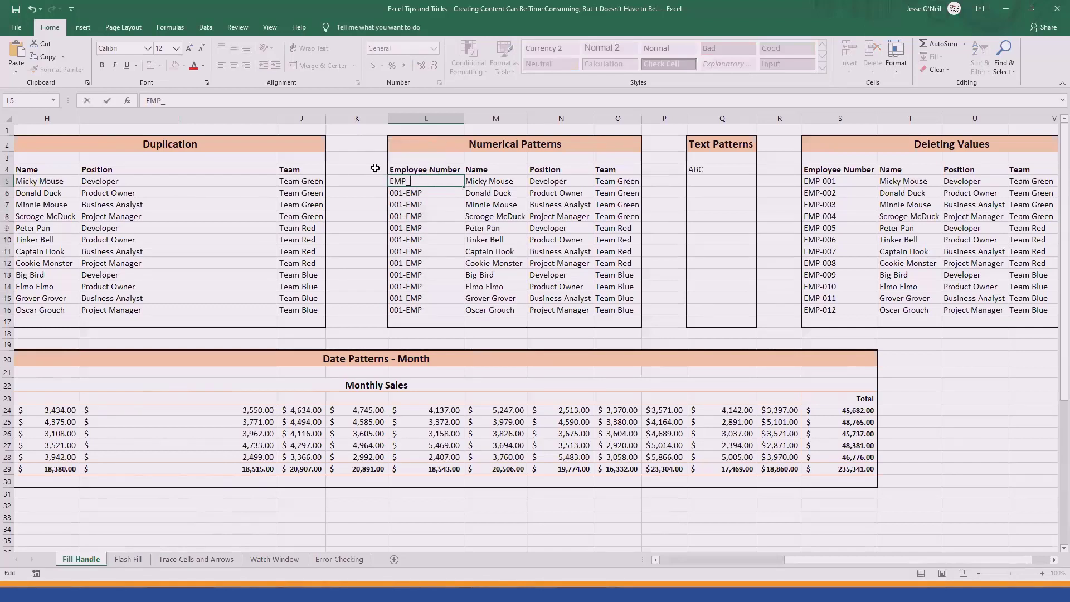
text(001)
key(Return)
key(Up)
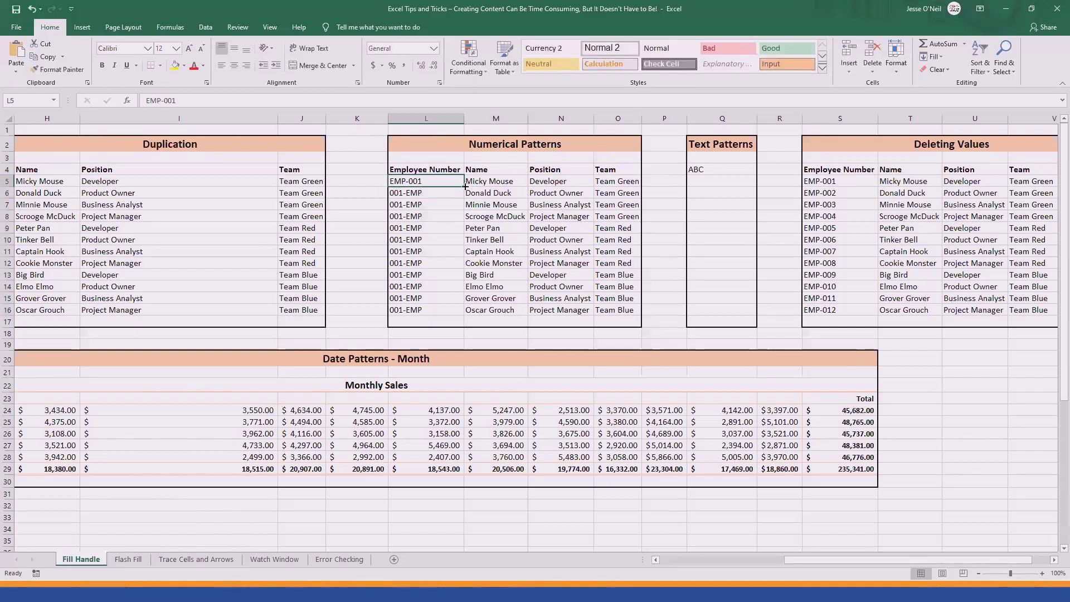
drag(463, 186, 453, 313)
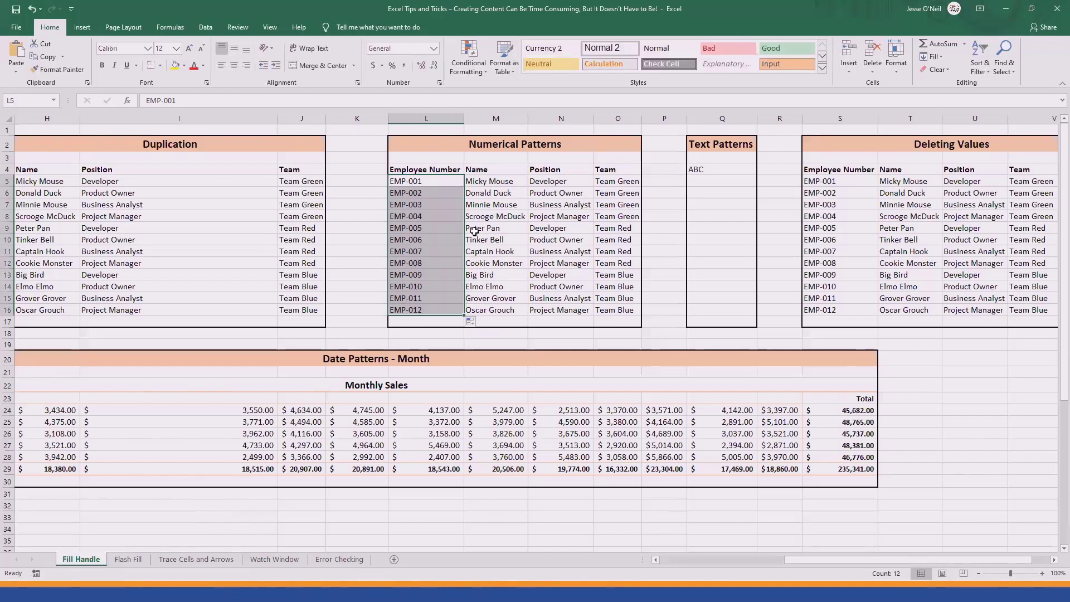
- Enter DEF below ABC under Text Patterns and fill the alternating two-value pattern down to row 16
click(699, 179)
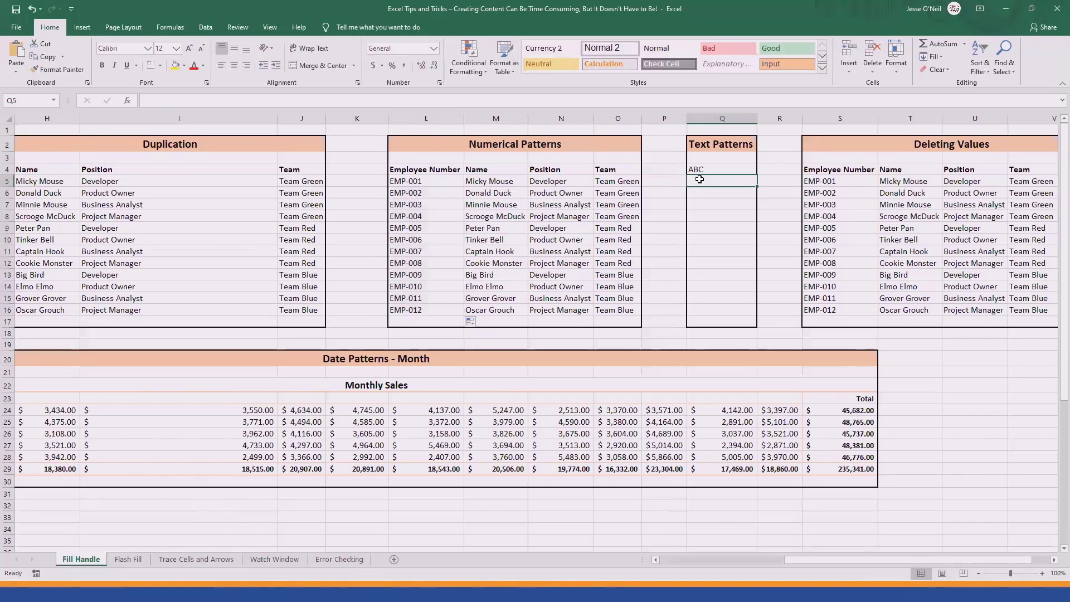
text(DEF)
key(Return)
click(701, 179)
drag(707, 170, 748, 317)
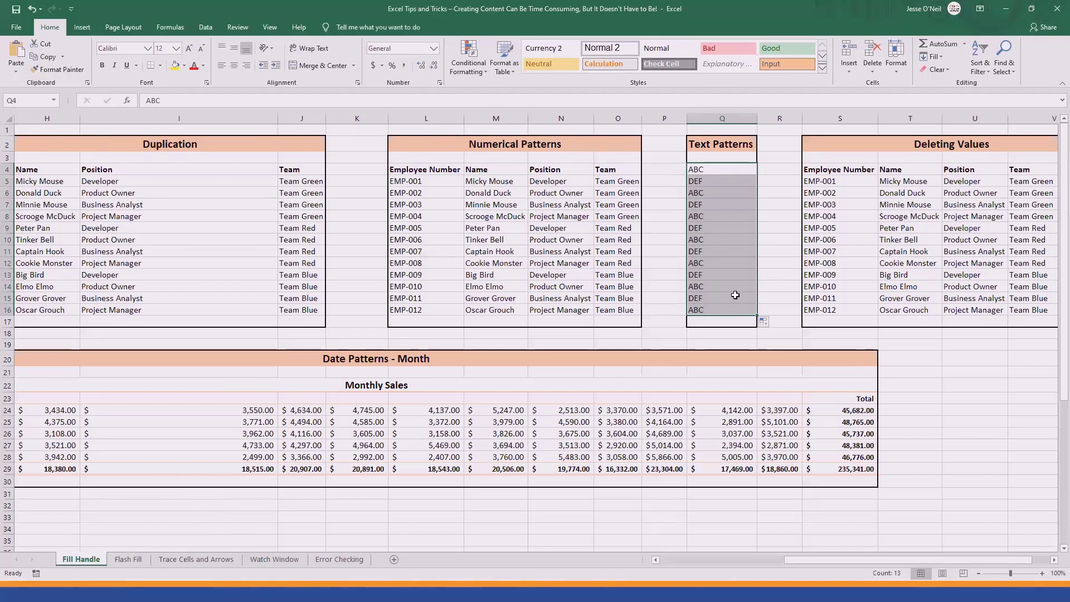
- Select the Deleting Values records S5:V16 and clear the last four rows, 13 to 16, with the fill handle
drag(862, 556, 904, 561)
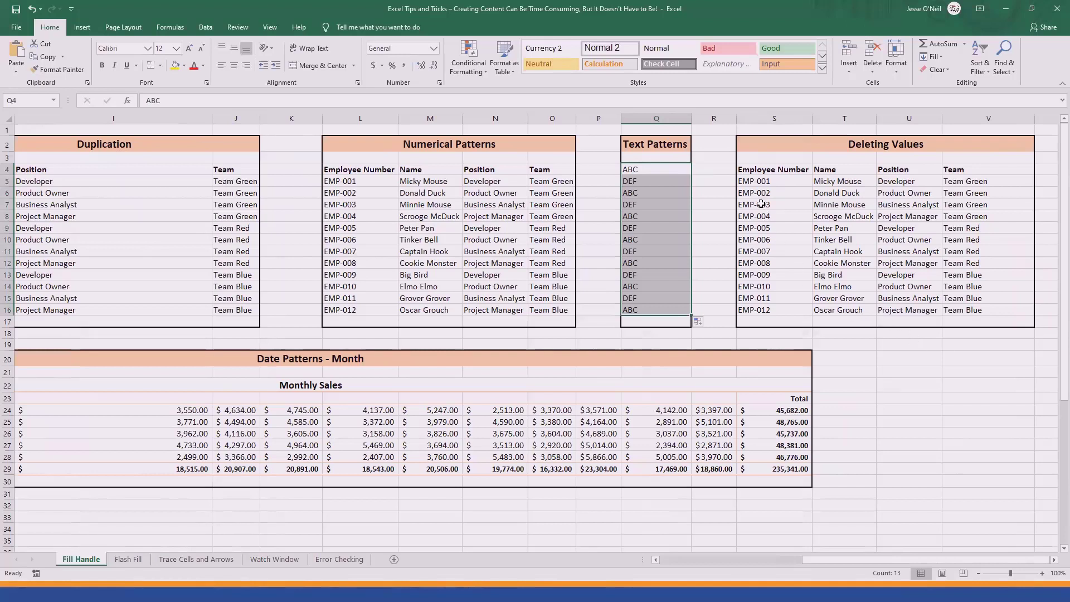
click(743, 179)
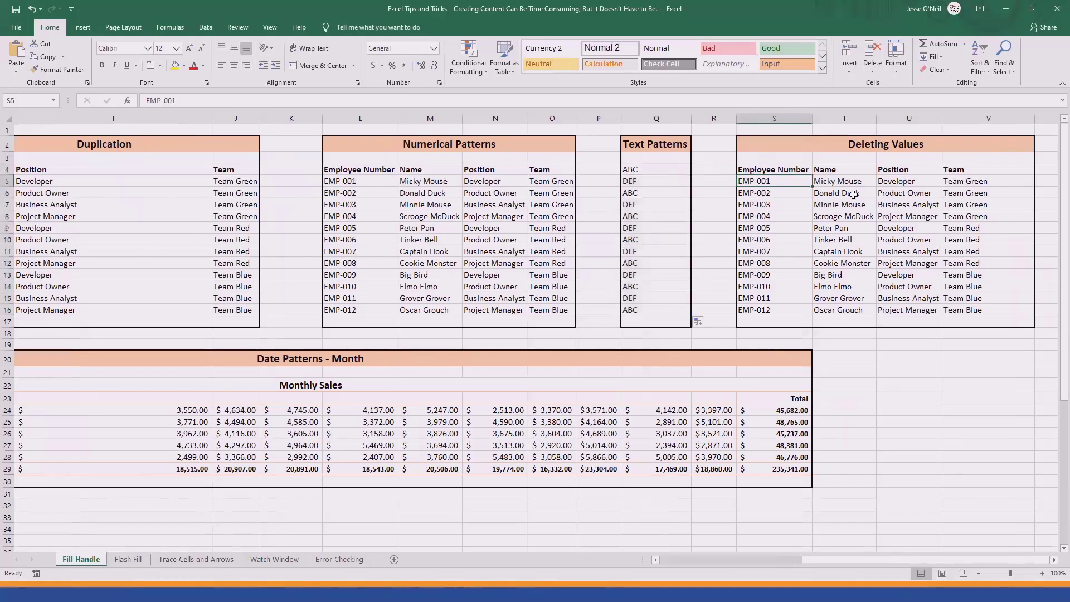
drag(853, 194, 998, 306)
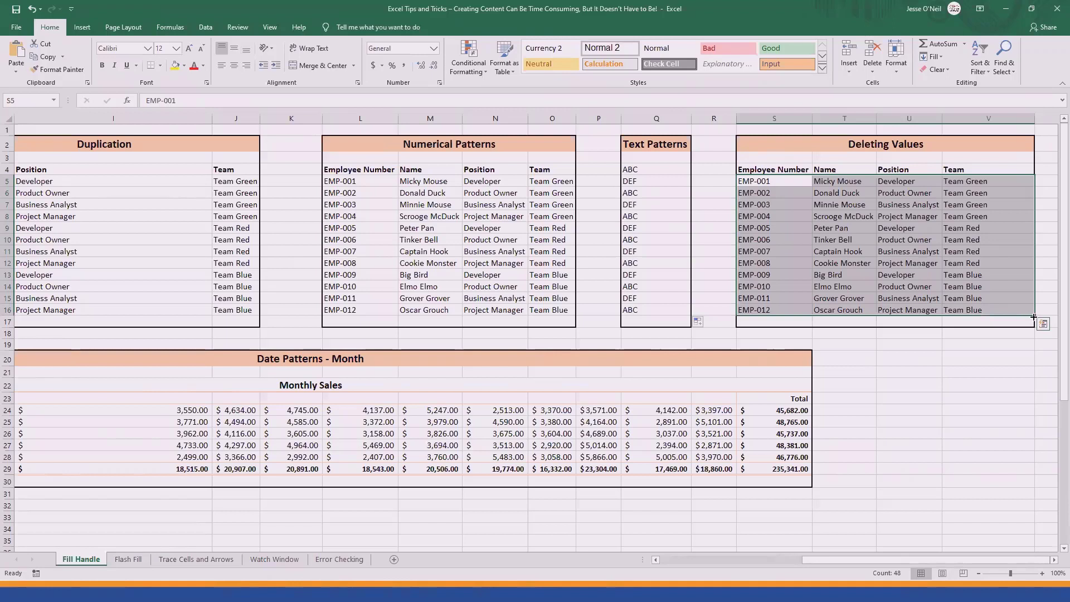
drag(1034, 317, 1023, 272)
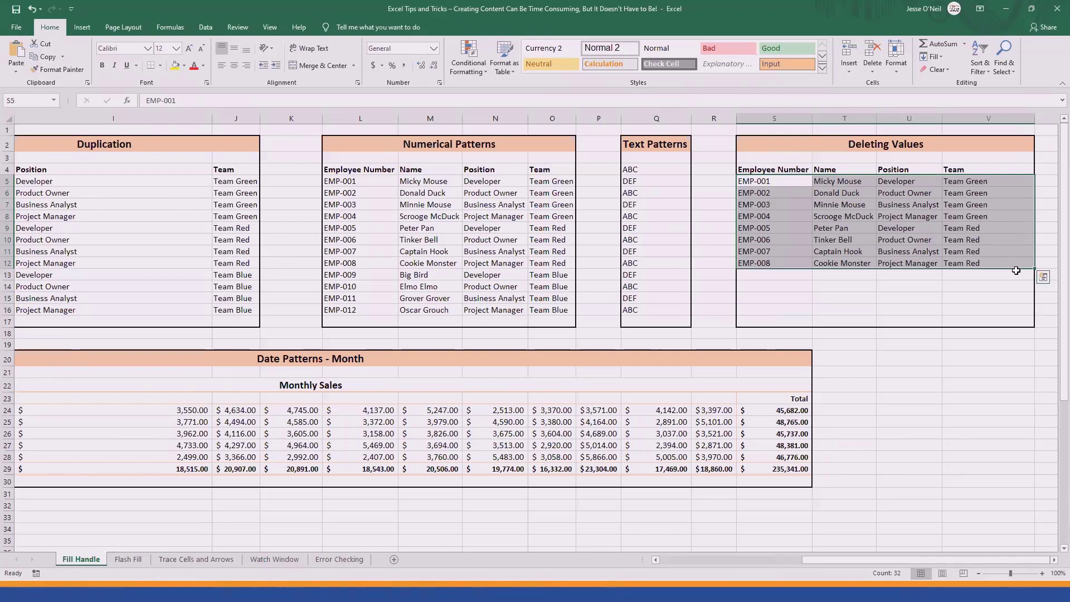
- Fill the Date column from B23 down to row 34 in the Date Patterns table, using weekdays only
drag(864, 556, 585, 547)
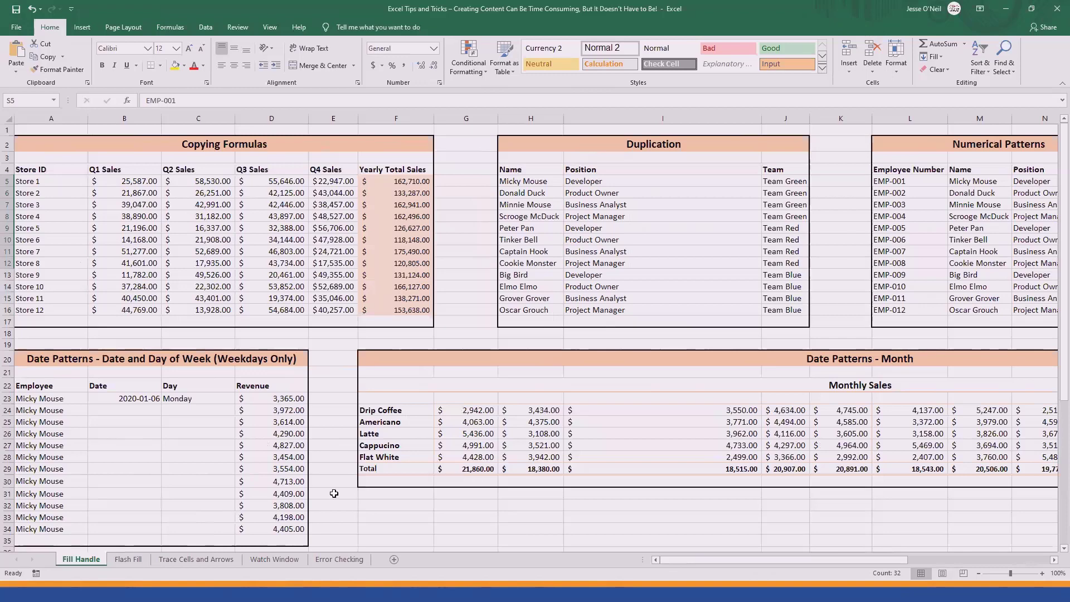
click(130, 423)
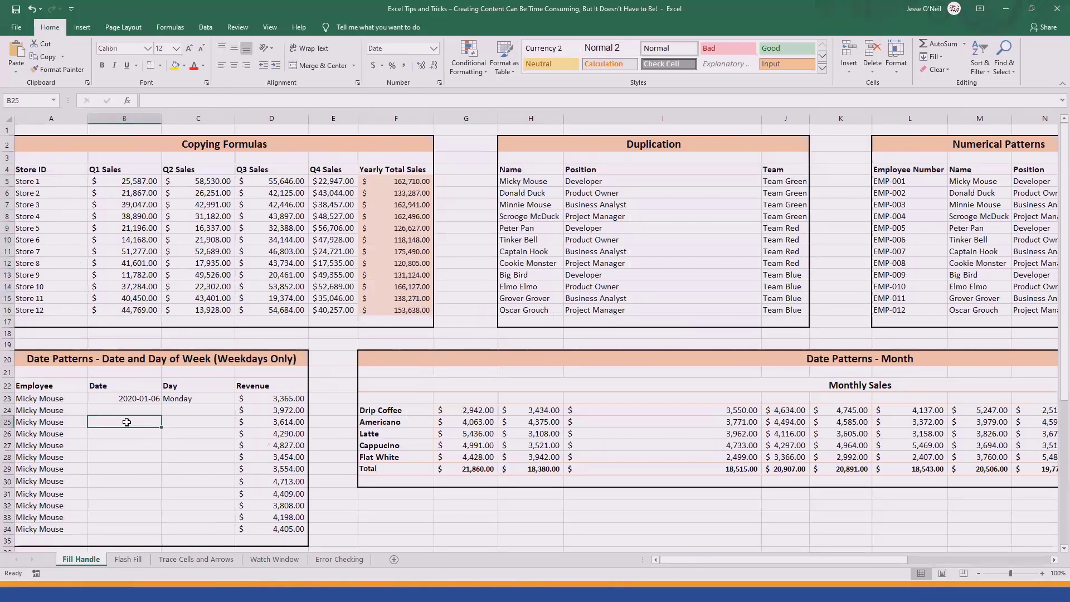
click(131, 394)
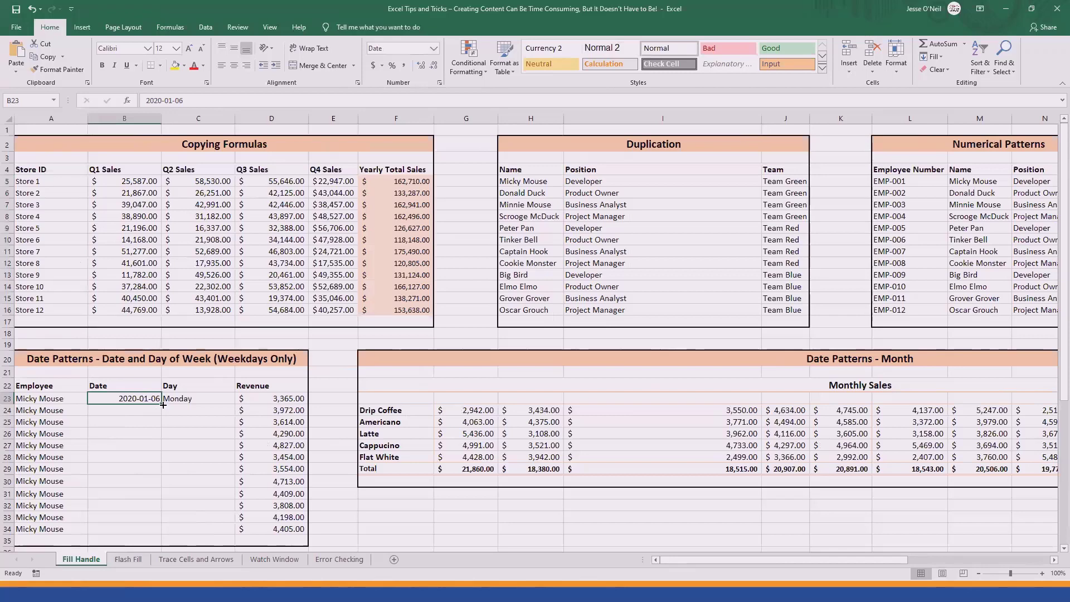
drag(161, 407, 151, 531)
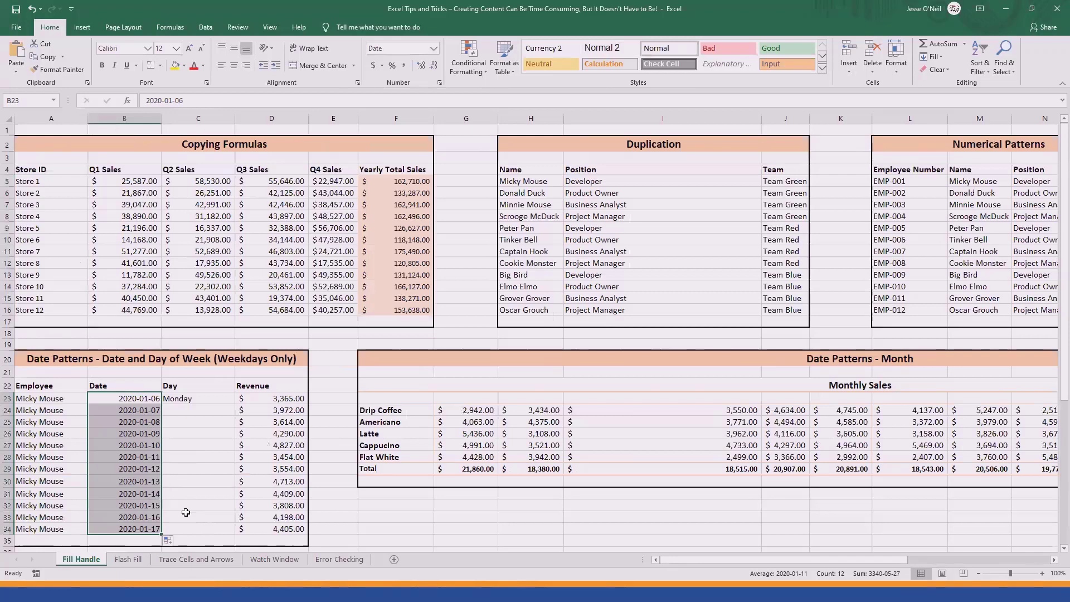
scroll(180, 450, down, 1)
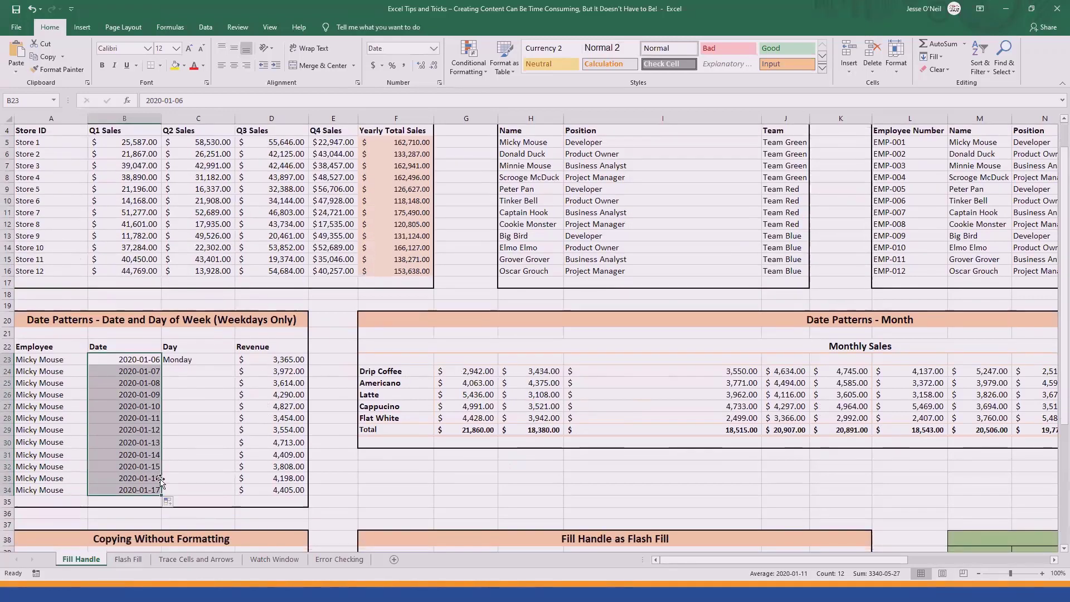
click(178, 503)
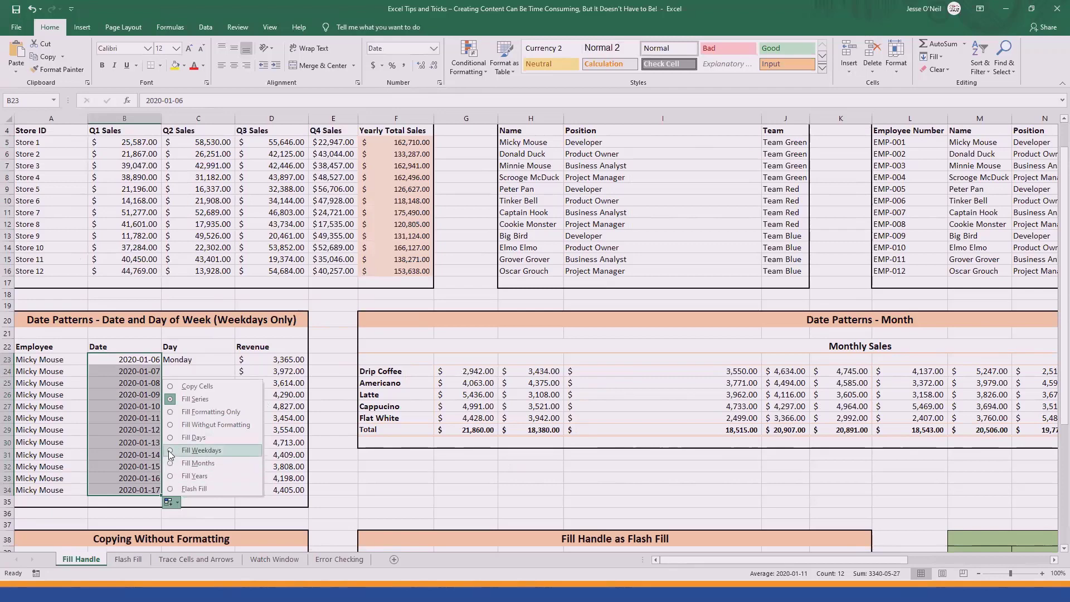
click(170, 454)
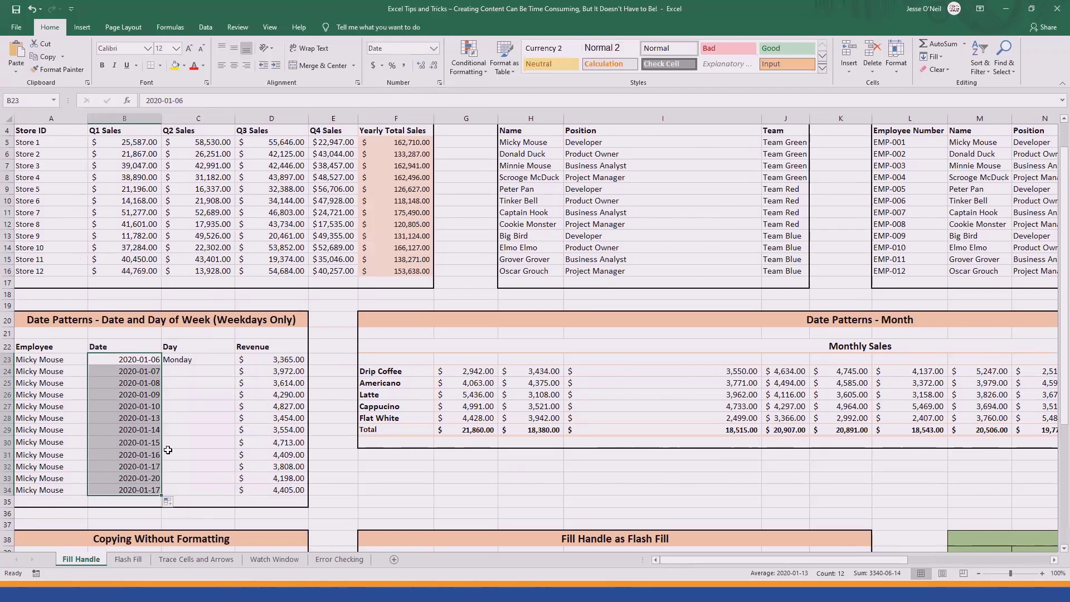
click(151, 409)
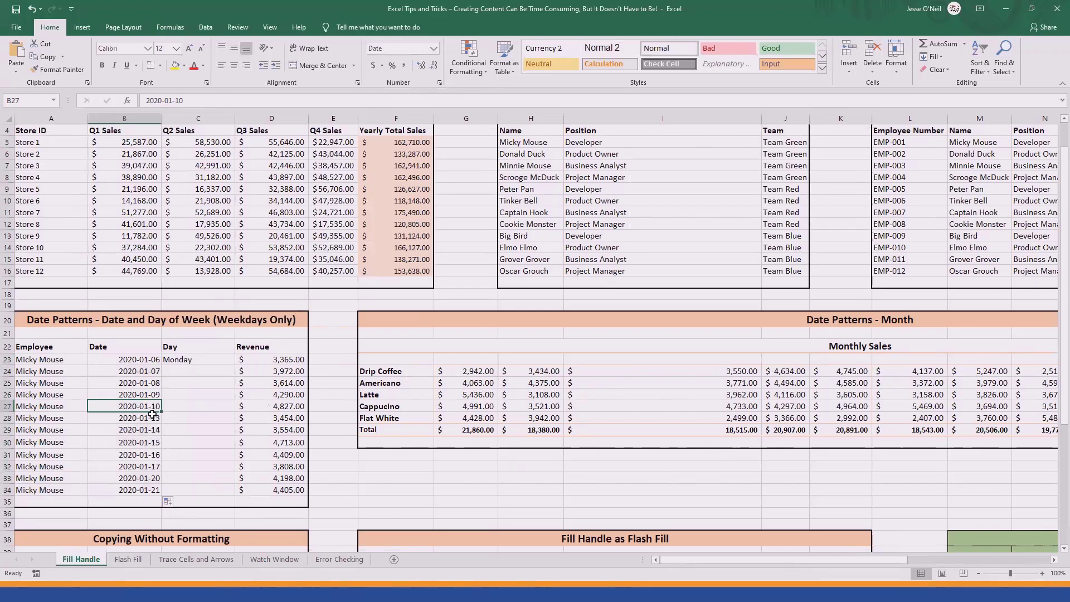
- Fill the Day column from Monday in C23 down to row 34, using weekdays only
click(192, 359)
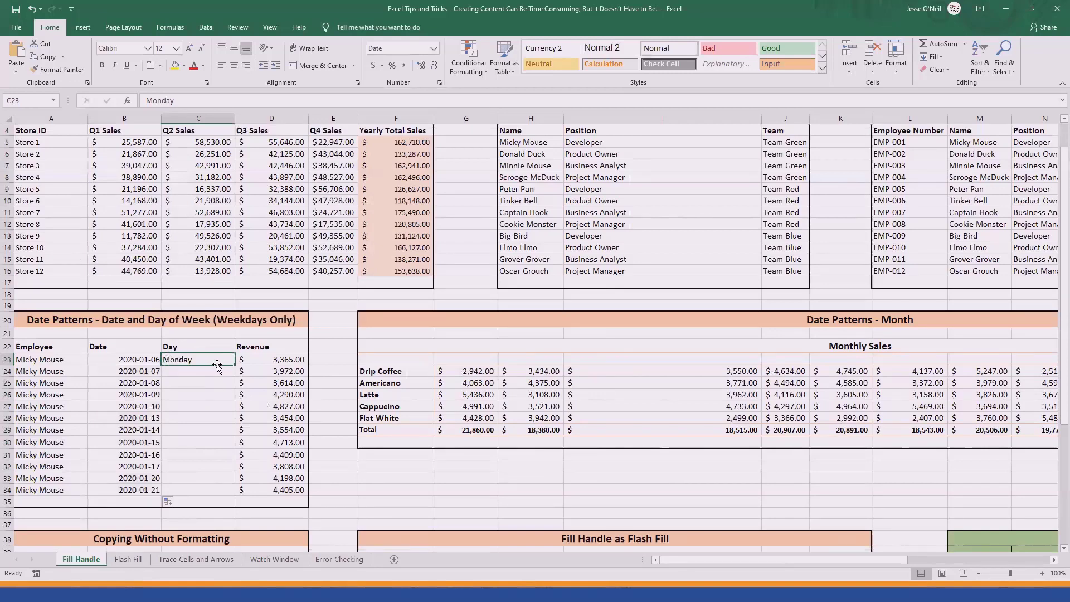
drag(235, 366, 222, 496)
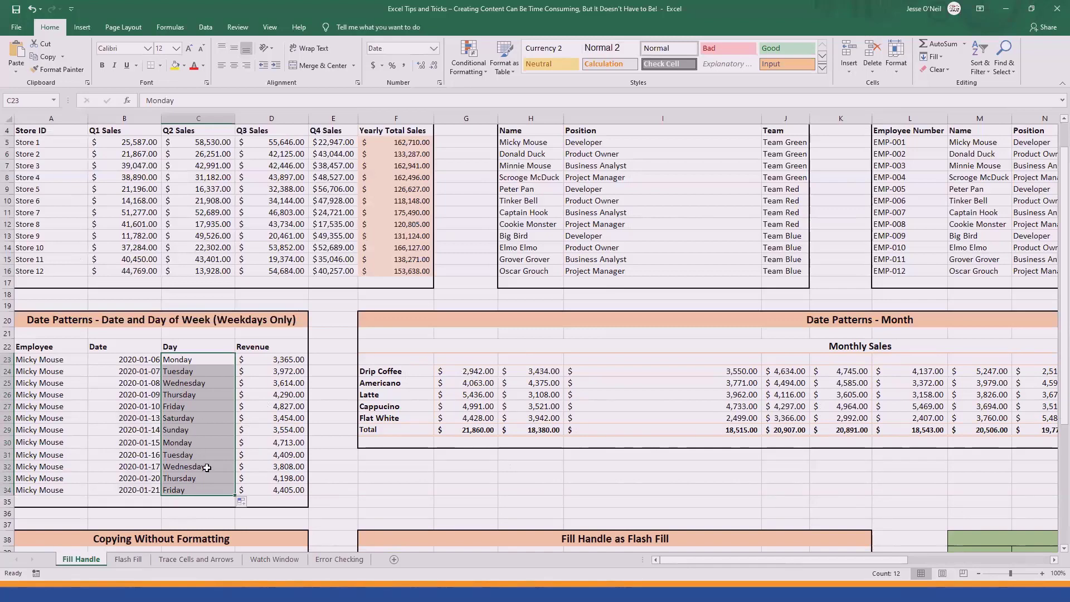
click(248, 502)
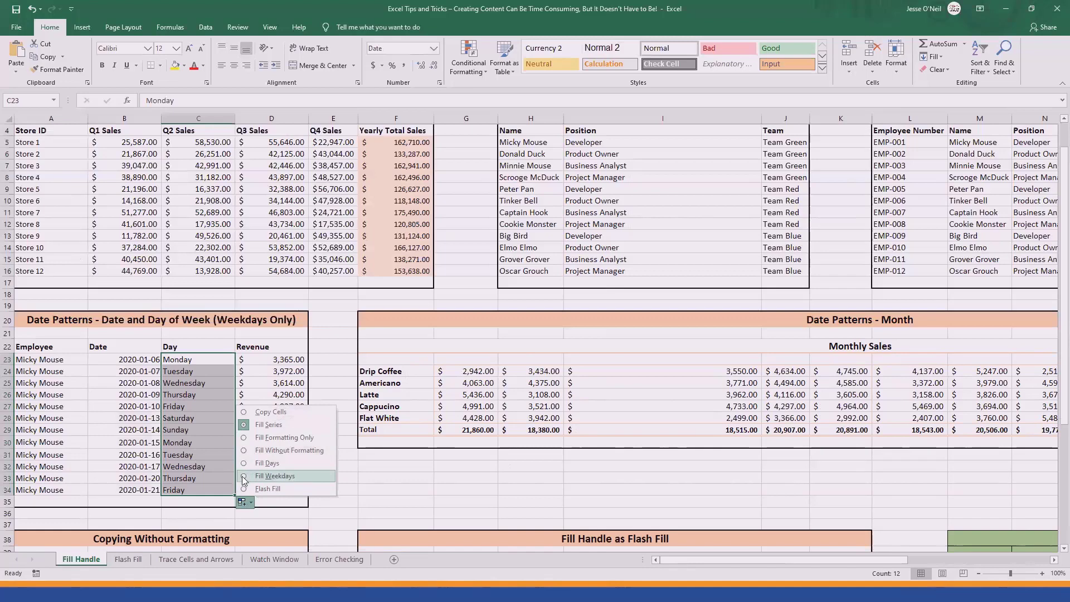
click(249, 477)
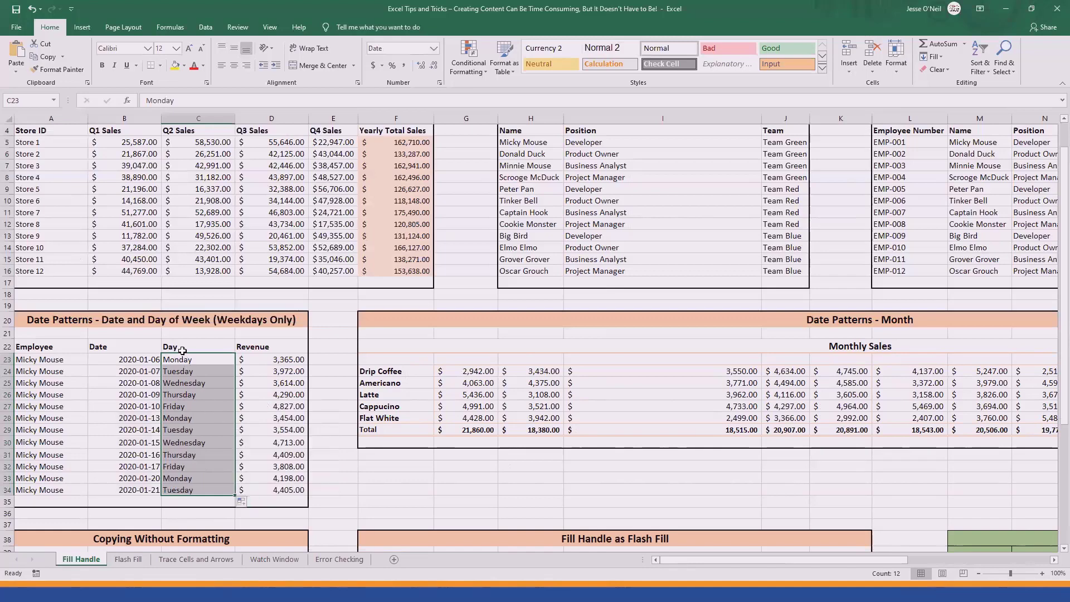
click(177, 405)
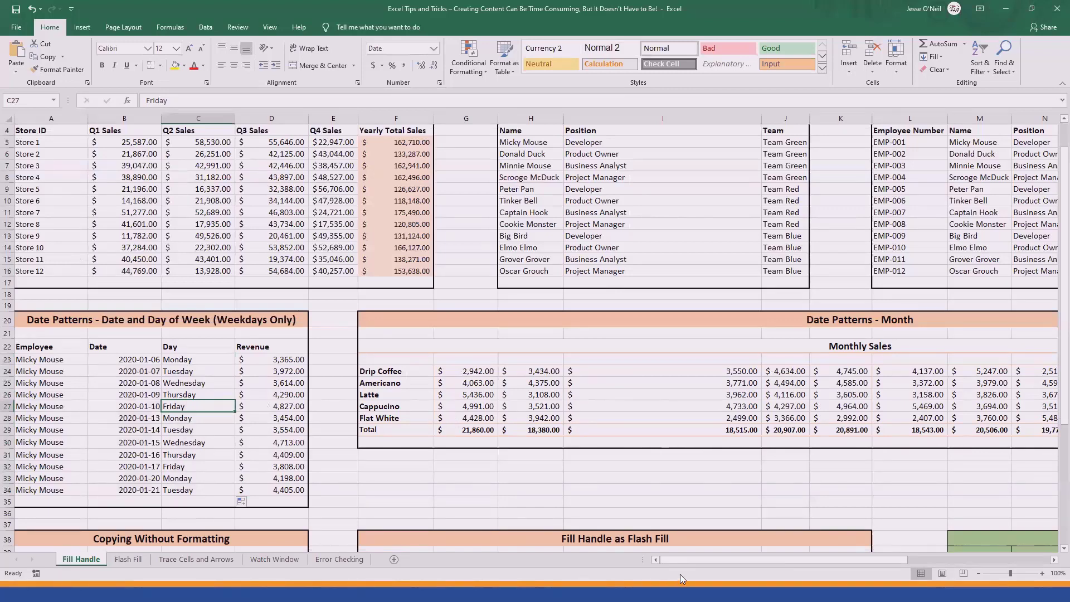
- Enter January in G23 of the Monthly Sales table and fill the month names across row 23 to December
drag(716, 559, 775, 560)
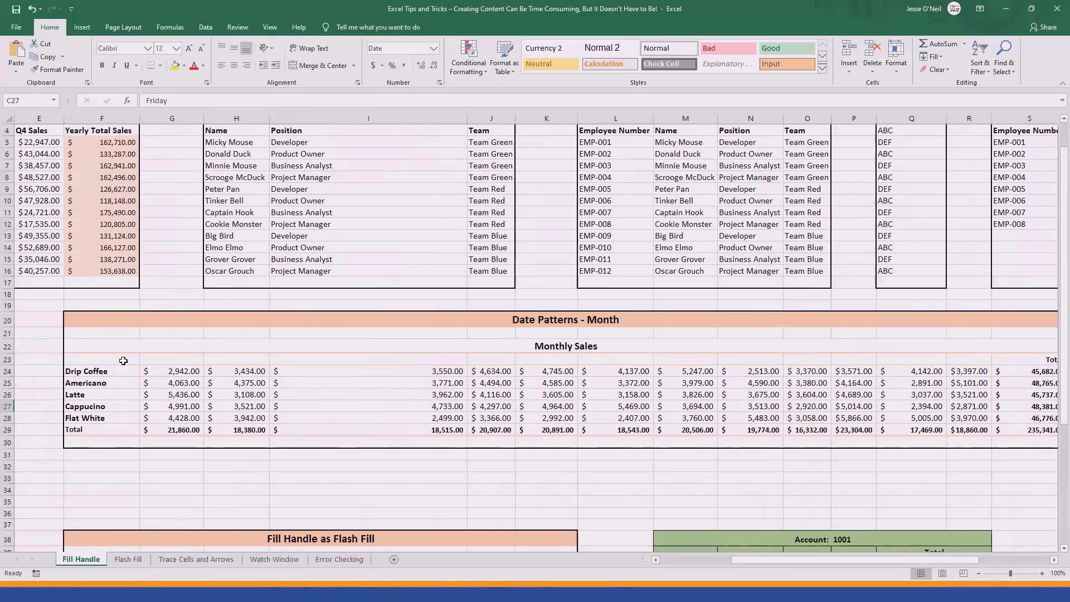
click(176, 362)
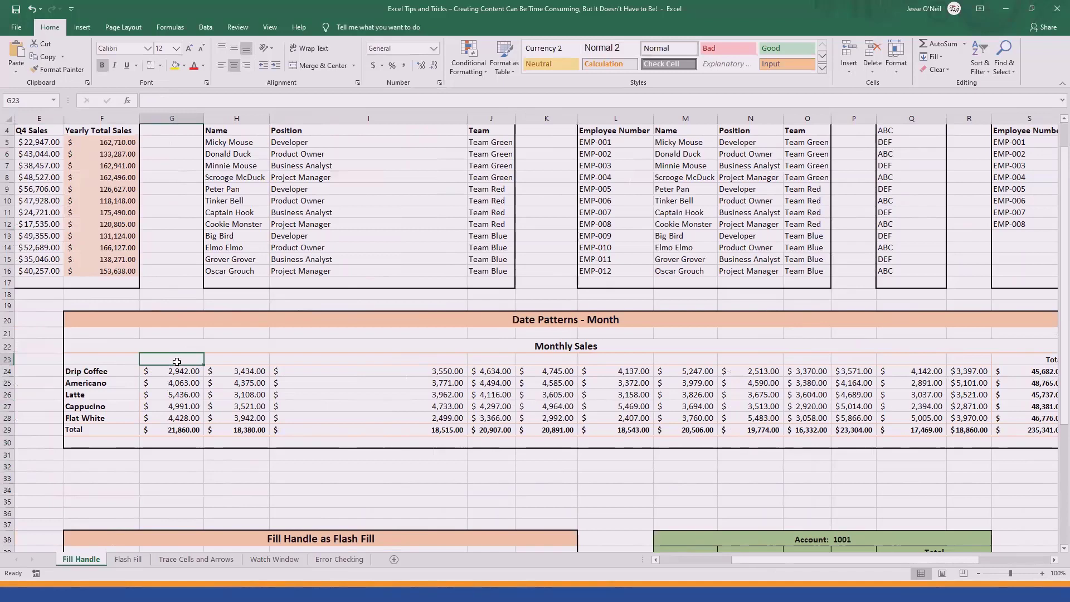
text(January)
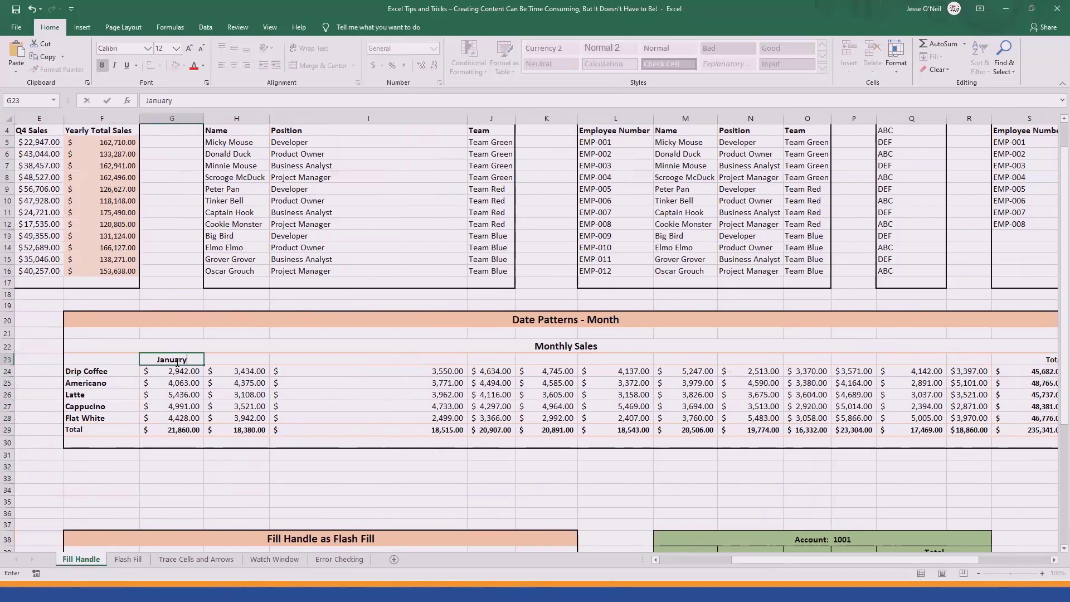
key(Return)
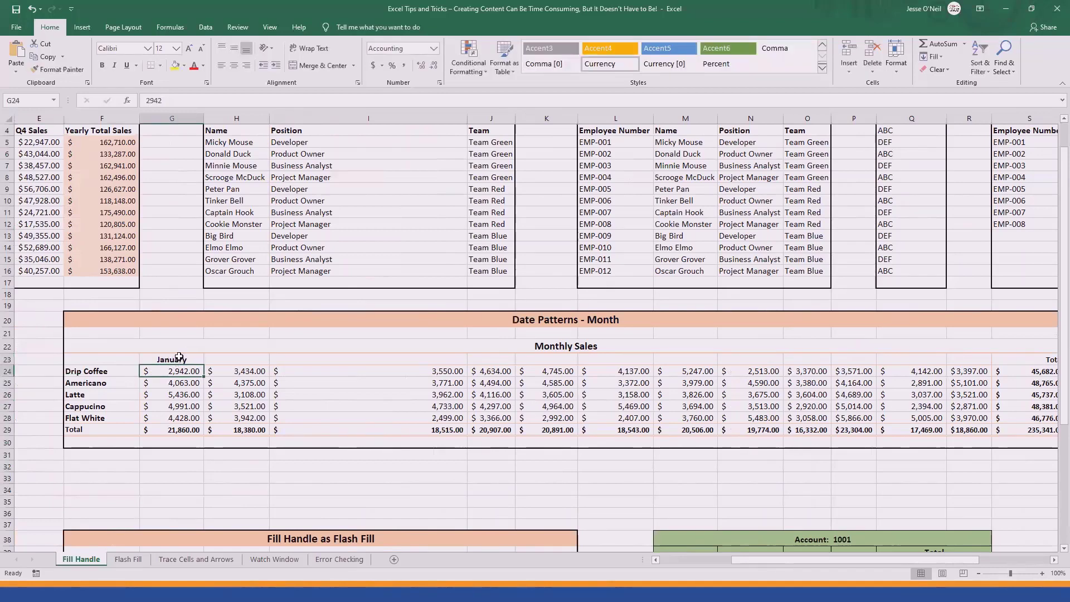
click(176, 361)
drag(205, 366, 974, 359)
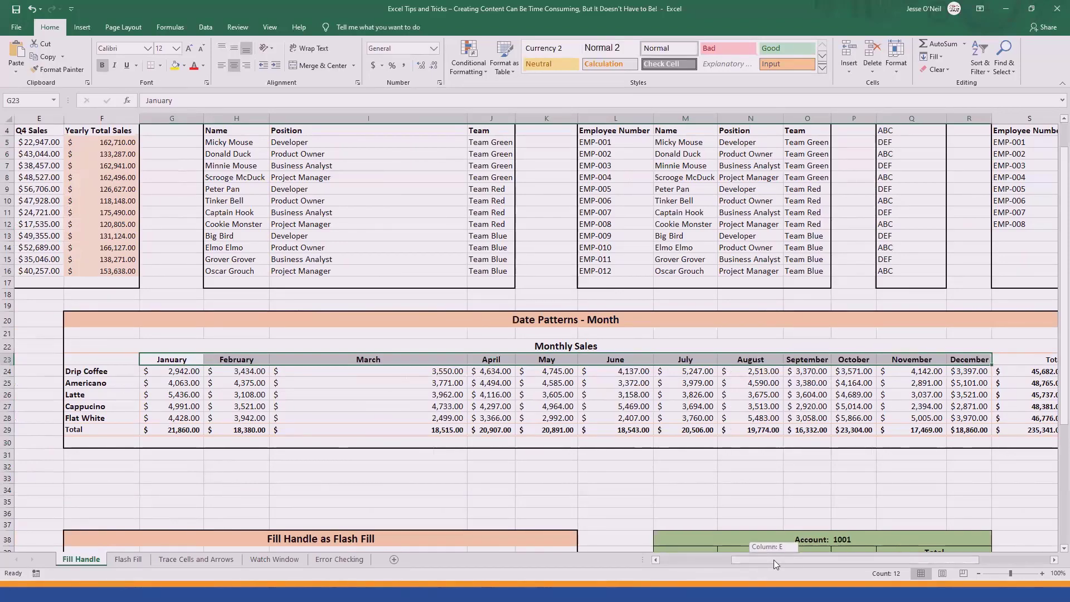
- Fill EMP-001 down to row 52 in the Copying Without Formatting table, using the Fill Without Formatting option
drag(773, 559, 668, 568)
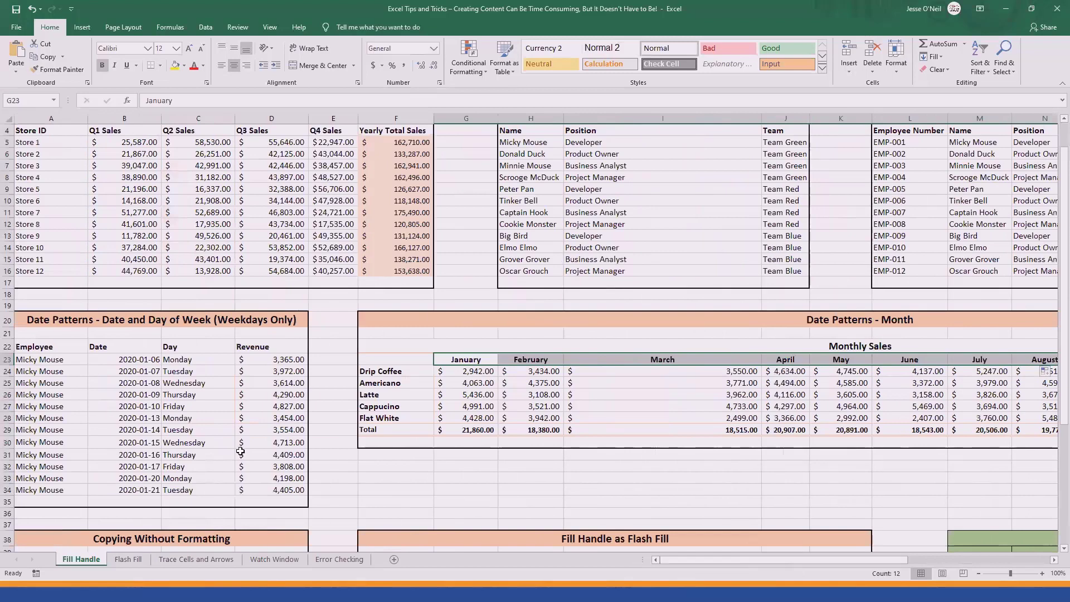
scroll(241, 451, down, 1)
scroll(240, 452, down, 7)
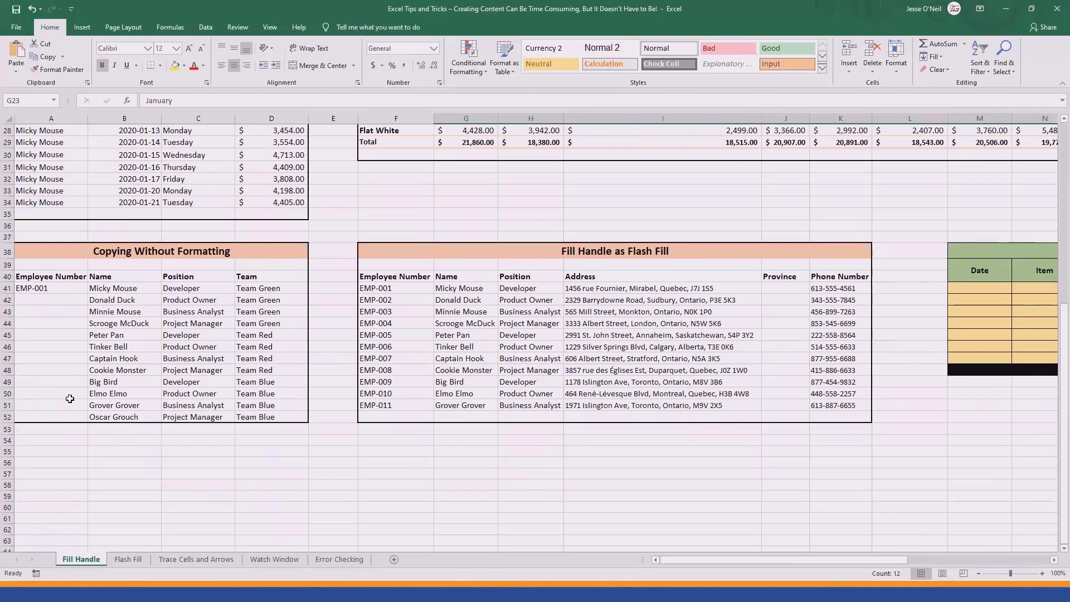
click(64, 287)
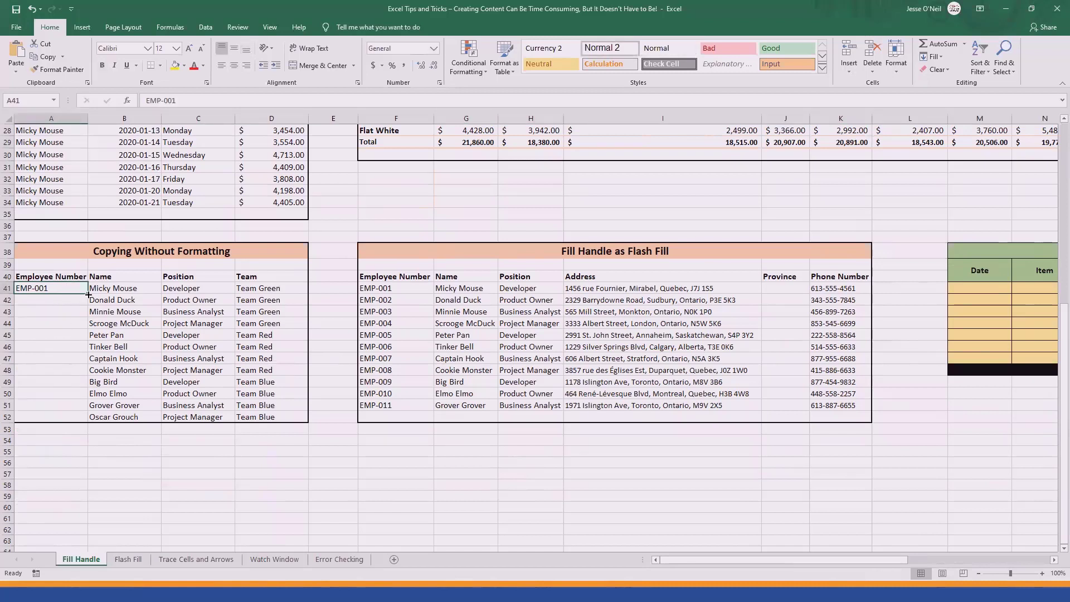
click(43, 304)
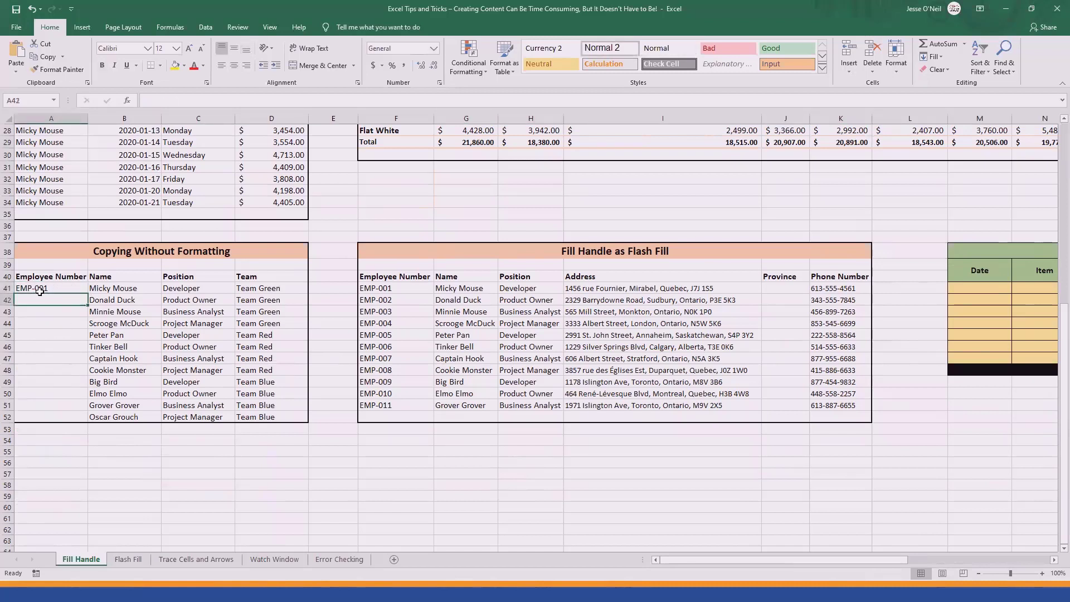
click(42, 288)
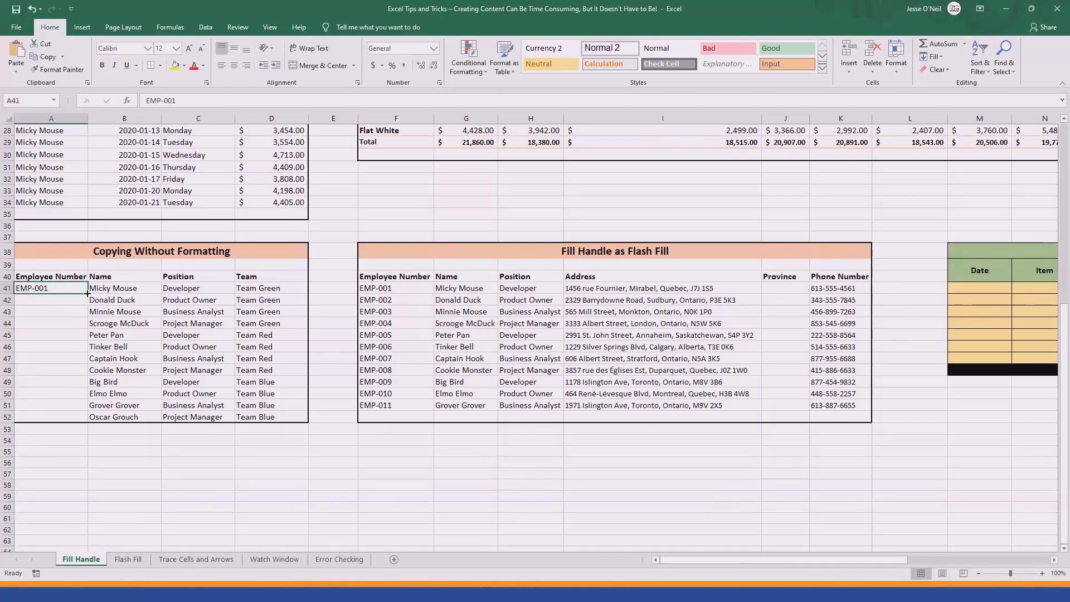
drag(88, 294, 84, 422)
click(55, 439)
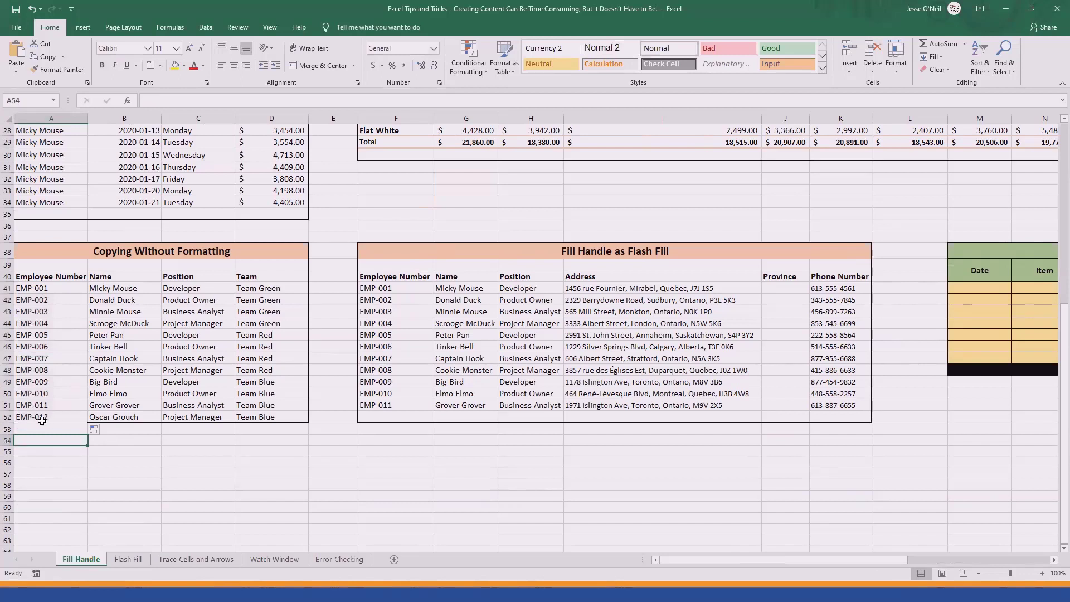
click(96, 430)
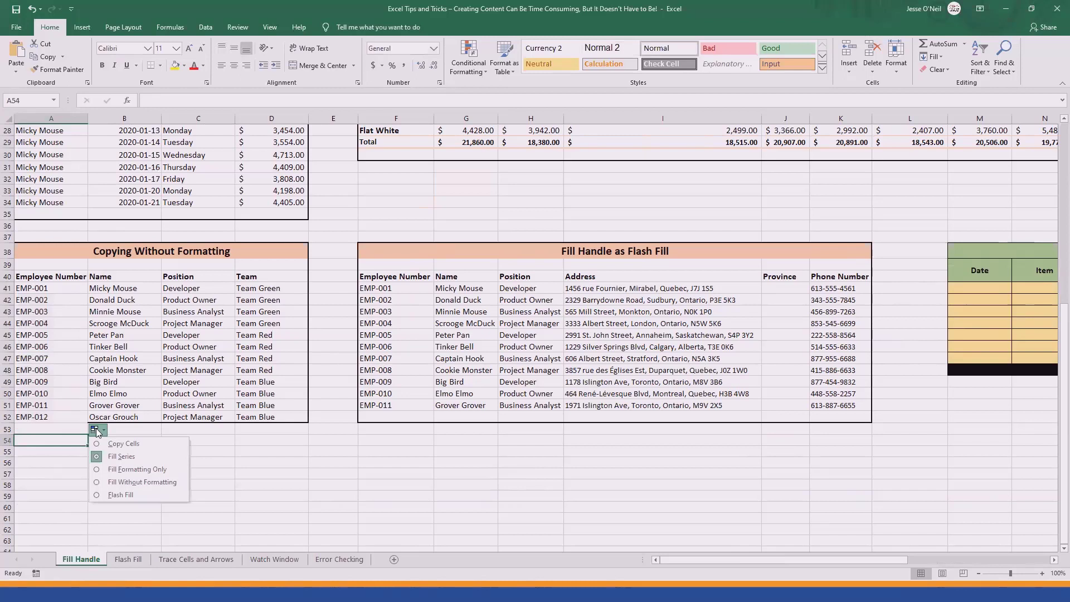
click(95, 482)
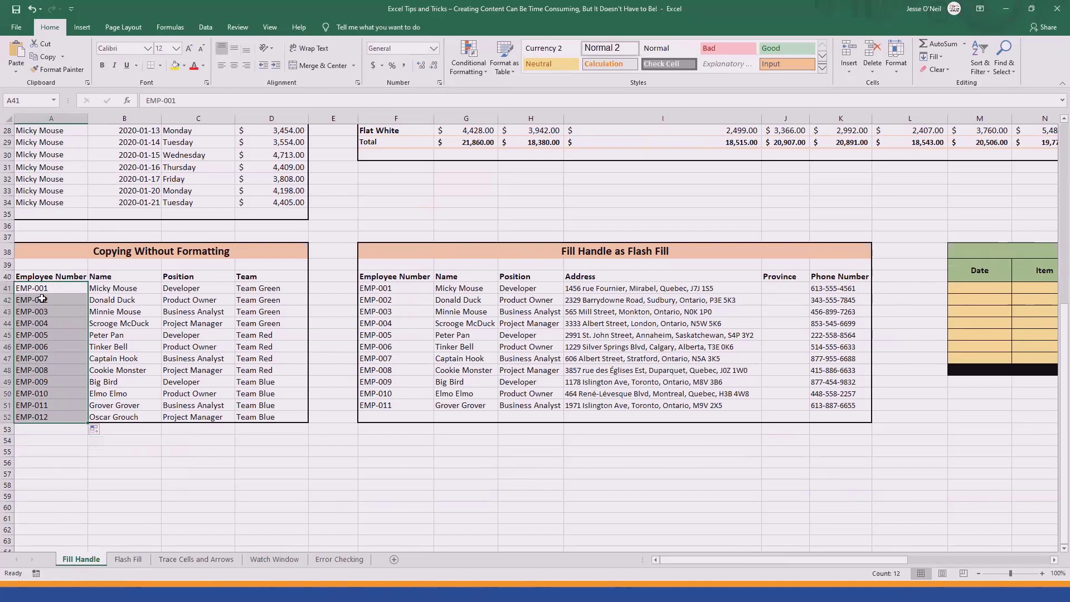
click(47, 441)
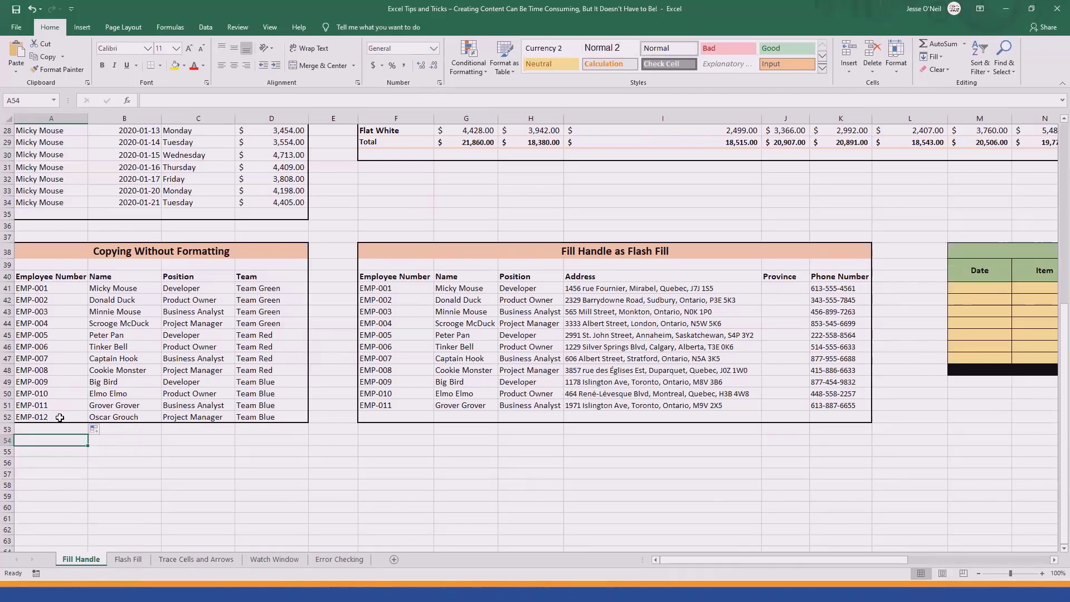
- Select the whole account template M38:R48 and fill it down to row 59 to create a second account block
click(416, 439)
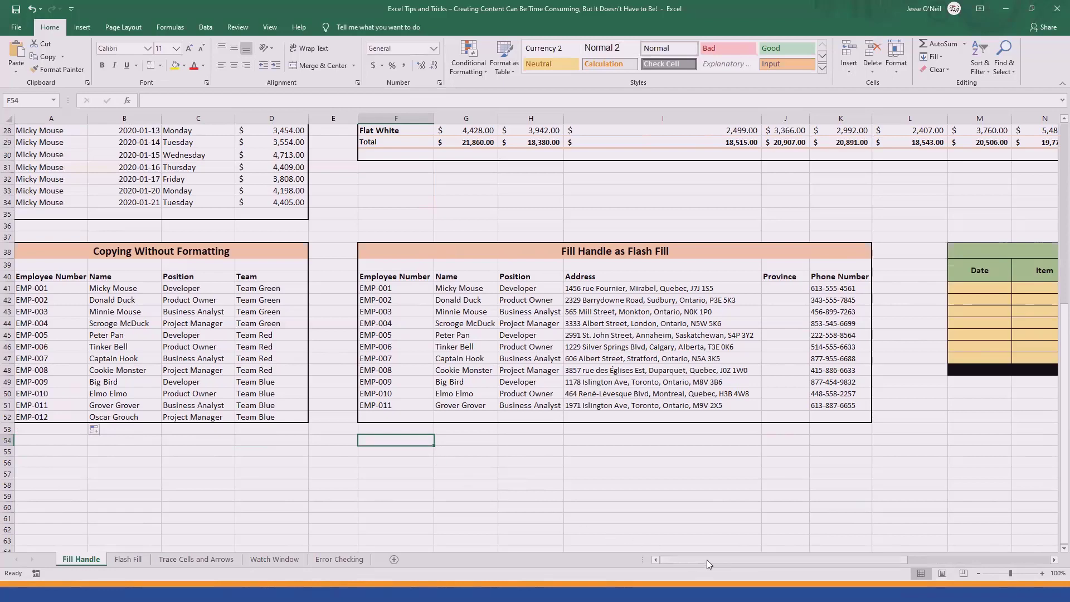
drag(706, 560, 810, 559)
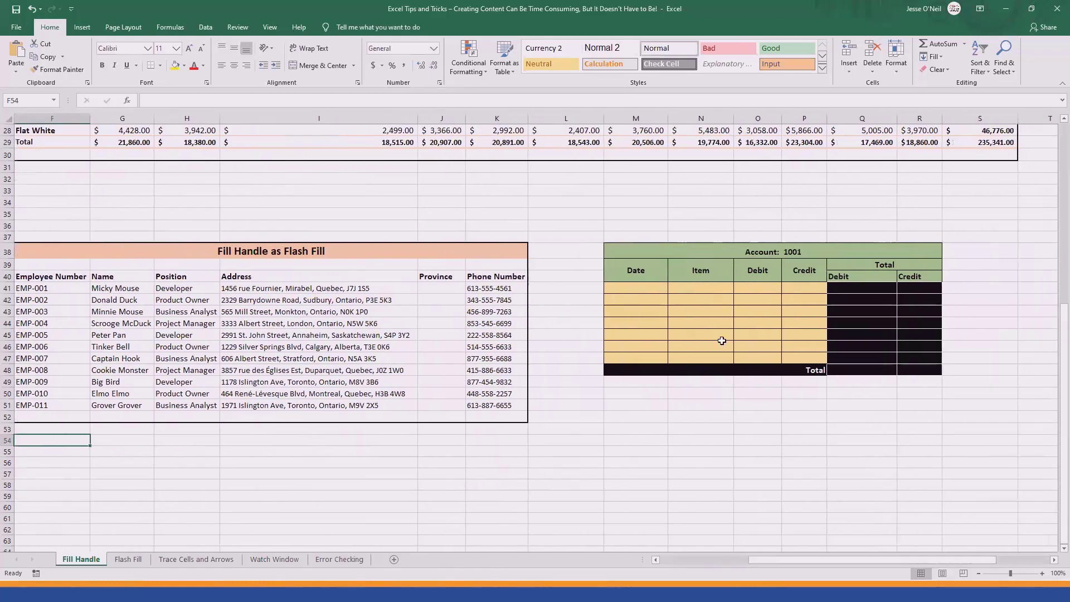
click(643, 256)
drag(643, 255, 911, 362)
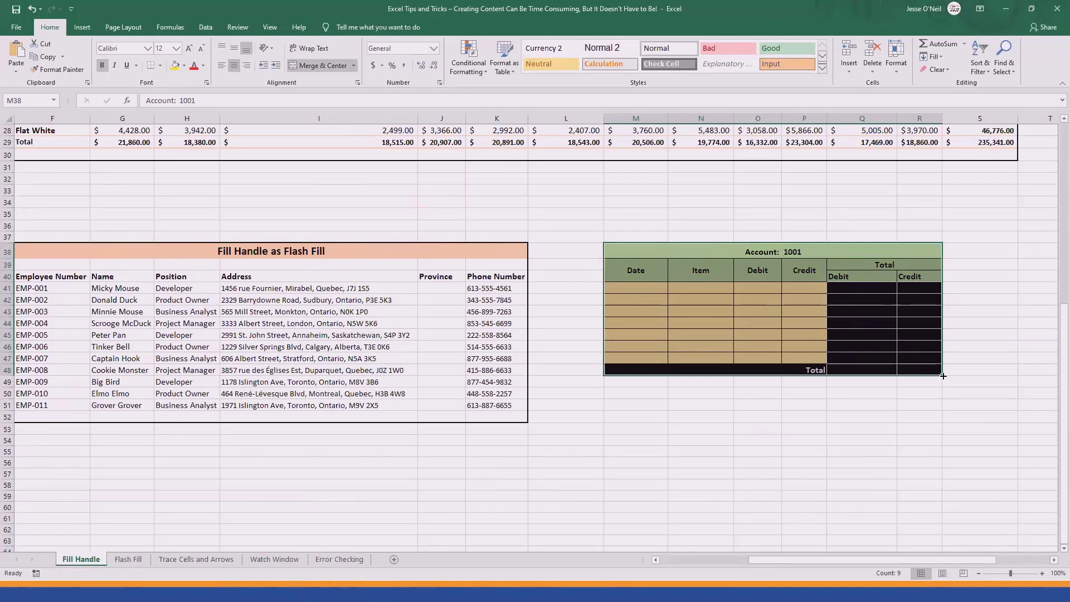
drag(942, 375, 936, 446)
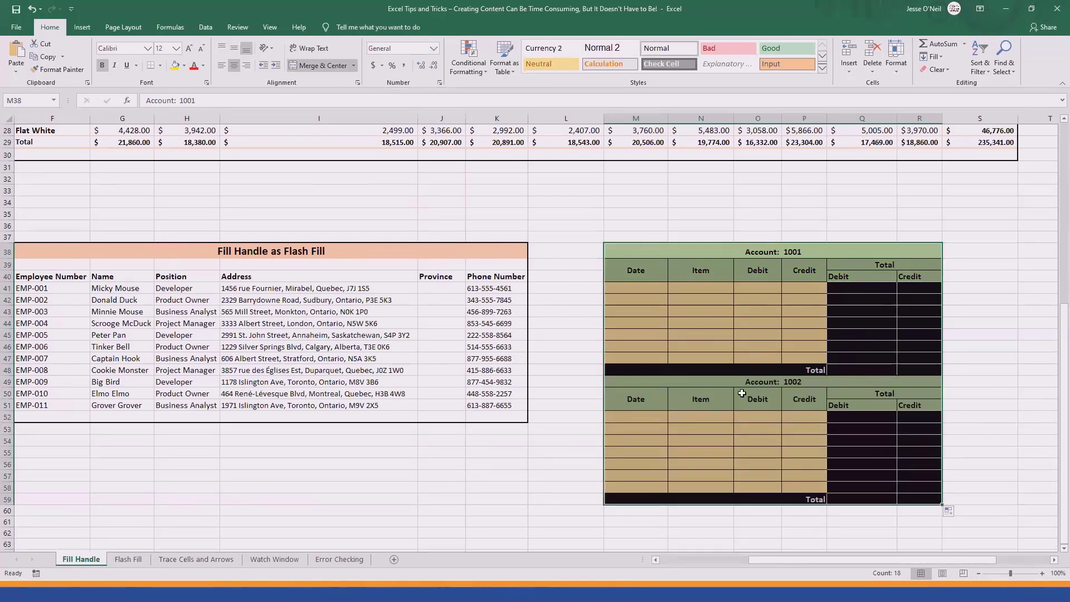
click(1032, 347)
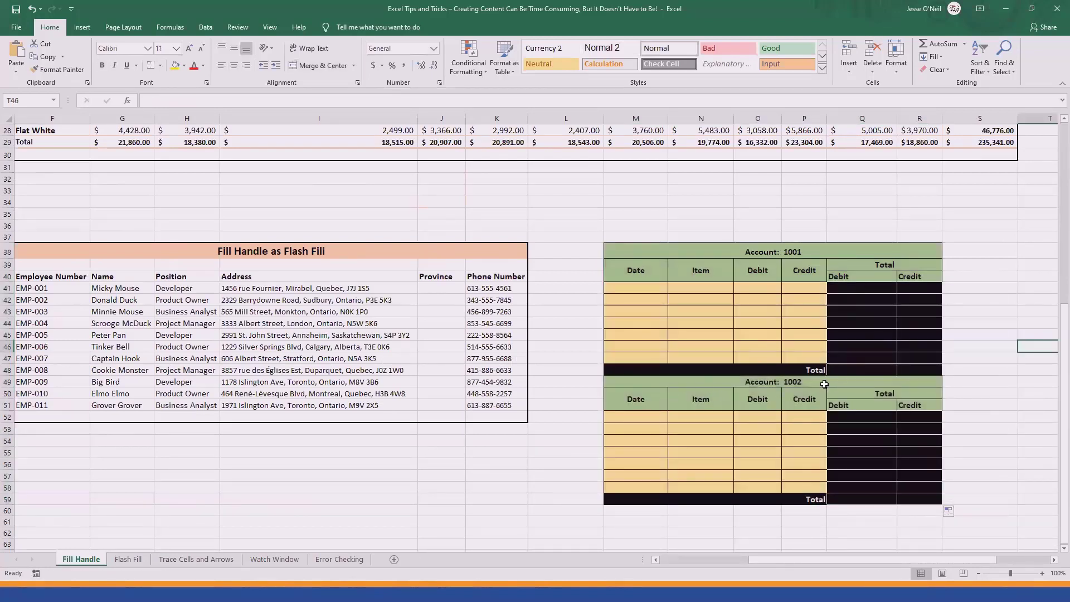
click(763, 382)
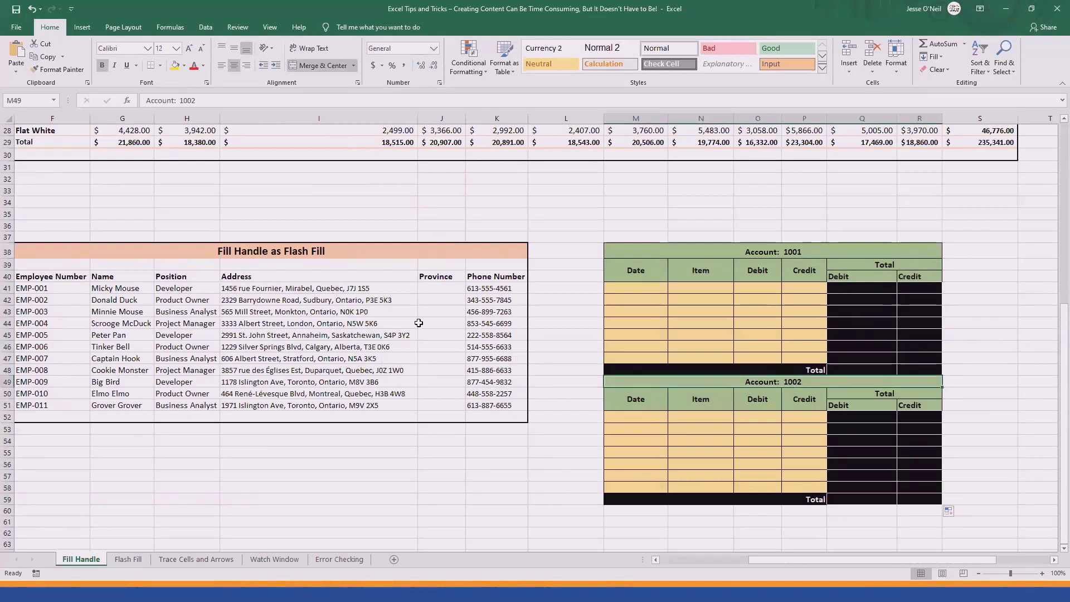
- Enter Quebec in J41 and fill the Province column down to row 51 using the Flash Fill option
click(424, 288)
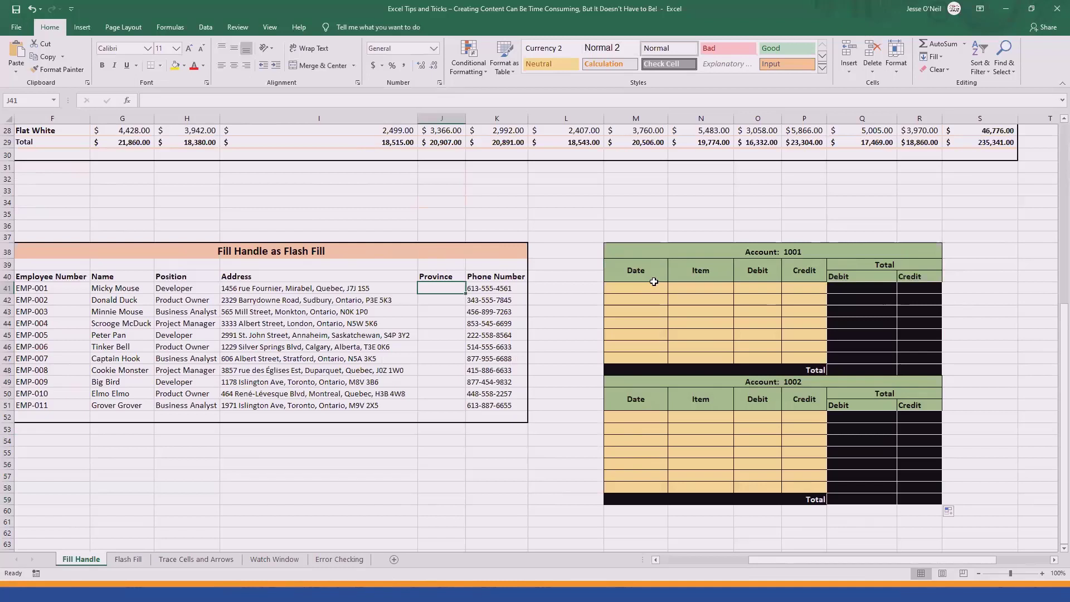
text(Qu)
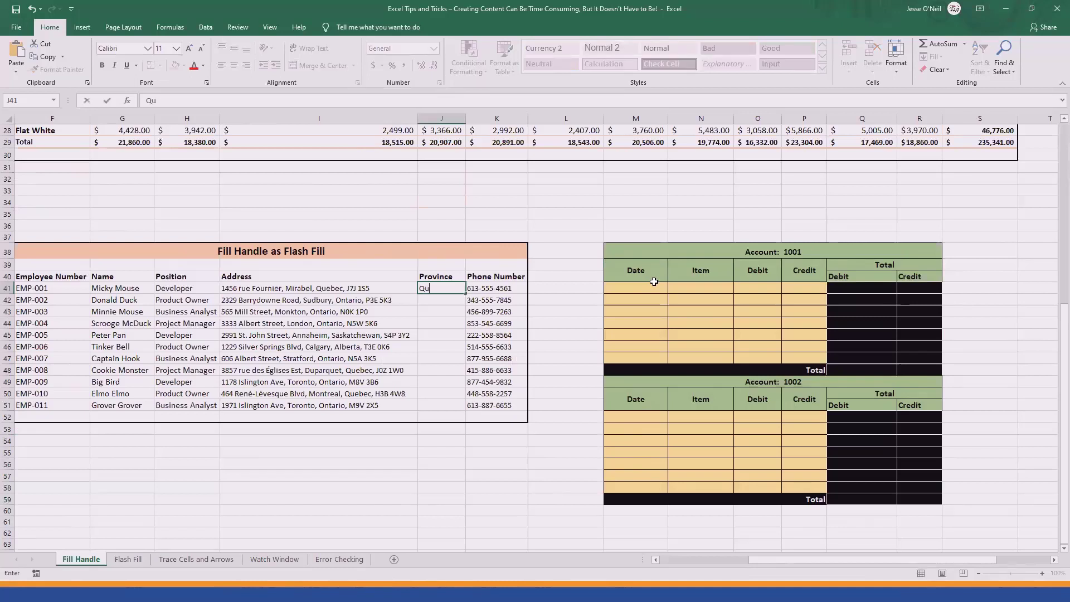
text(ebec)
key(ctrl+Return)
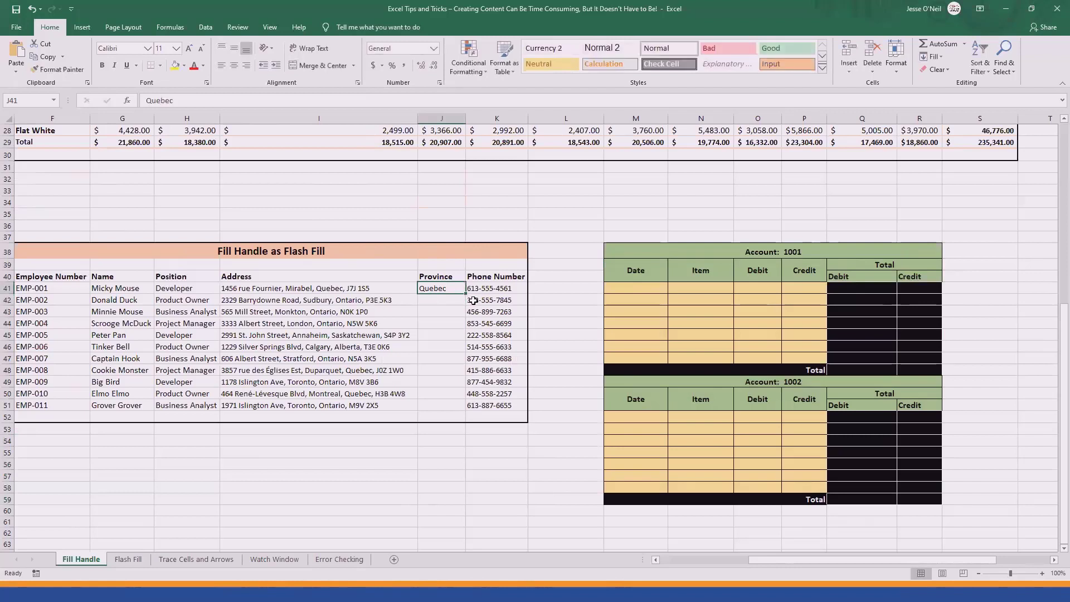
drag(465, 296, 456, 414)
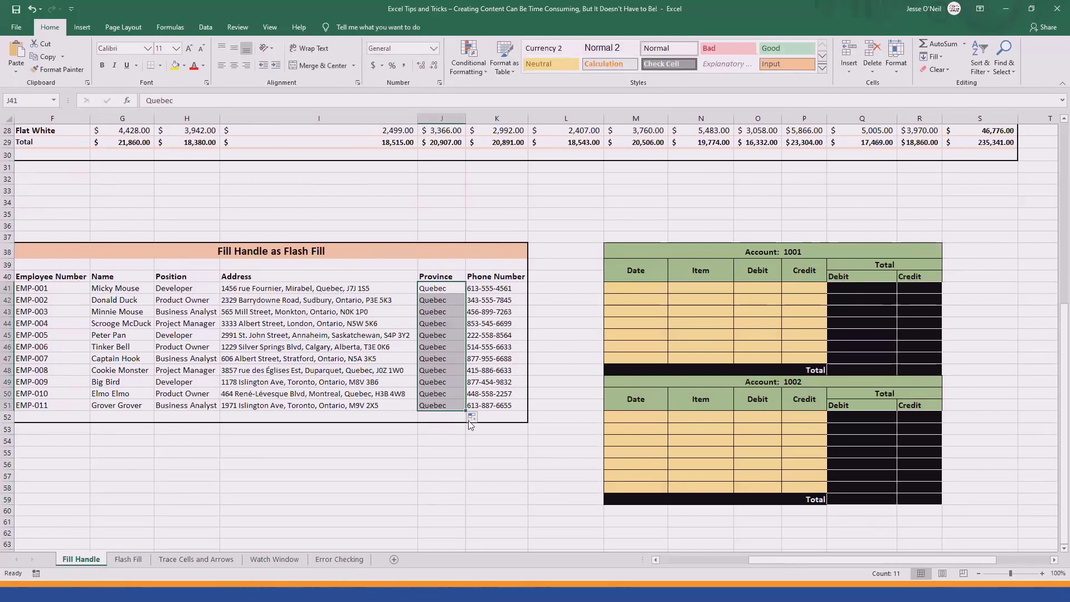
click(483, 418)
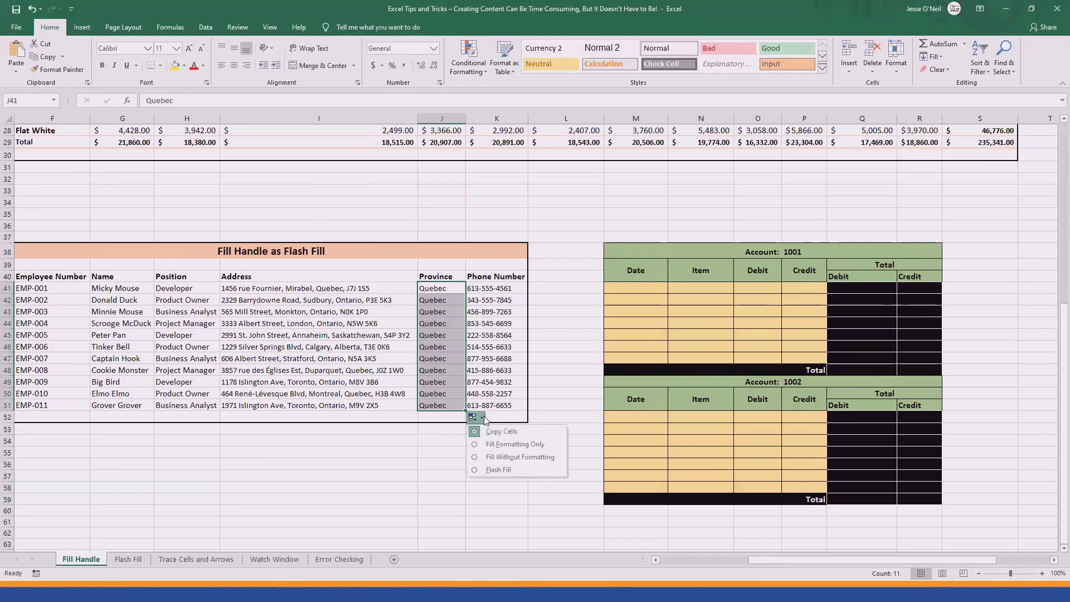
click(474, 470)
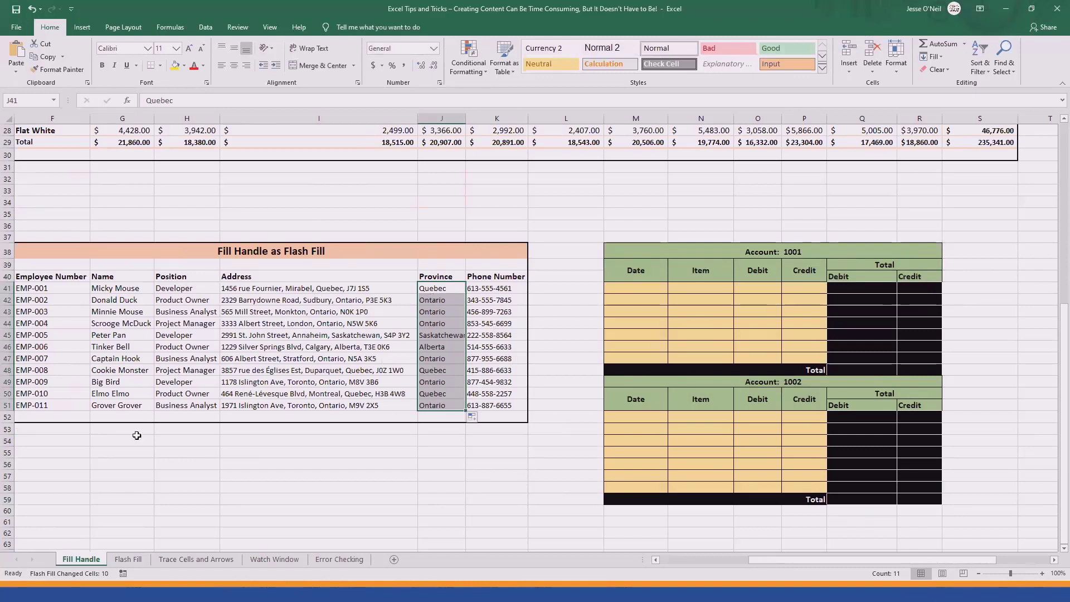
- On the Flash Fill sheet, enter Boulder in B5, CO in C5 and 80304 in D5 of the Extracting Text table
click(120, 559)
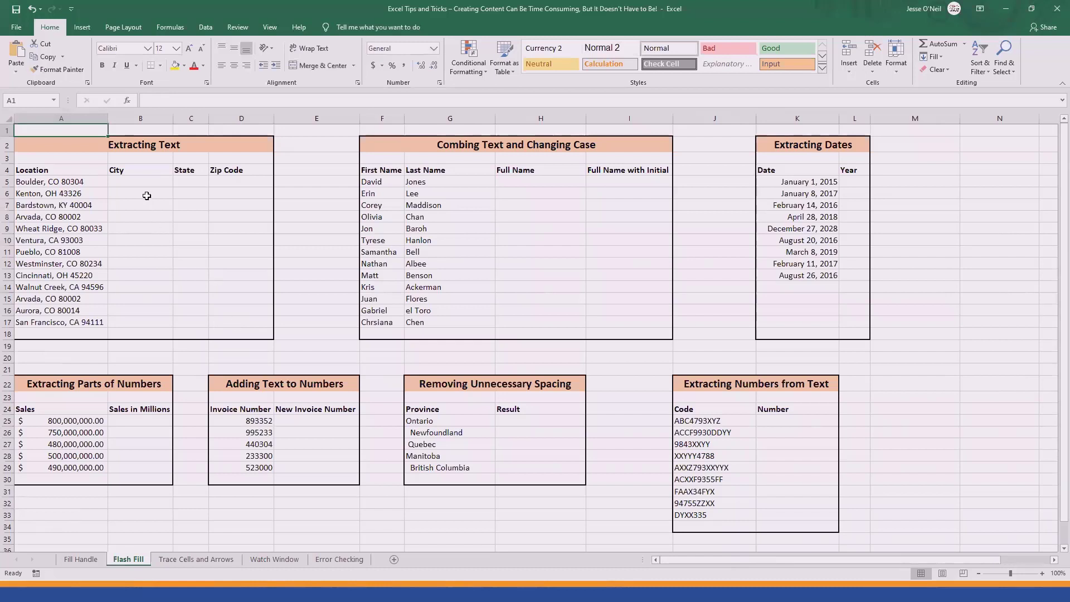
click(142, 177)
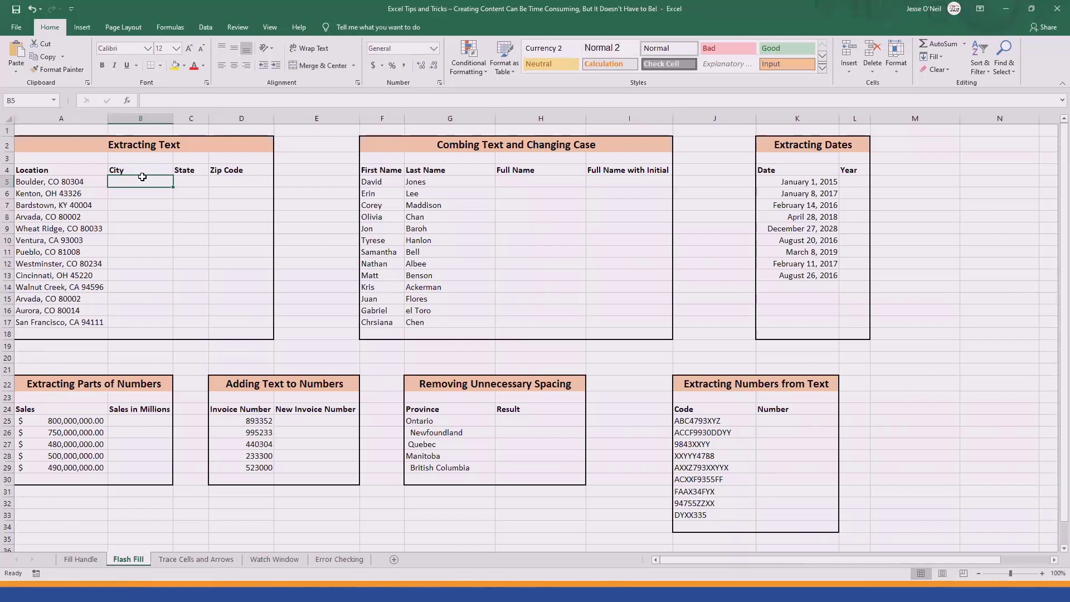
text(Bo)
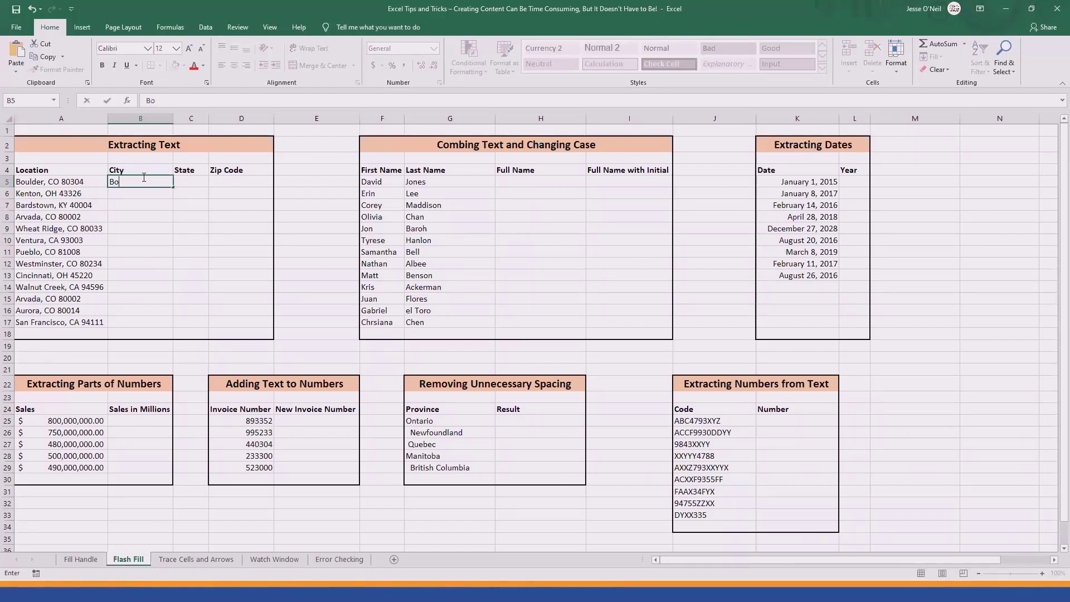
text(ulder)
key(Tab)
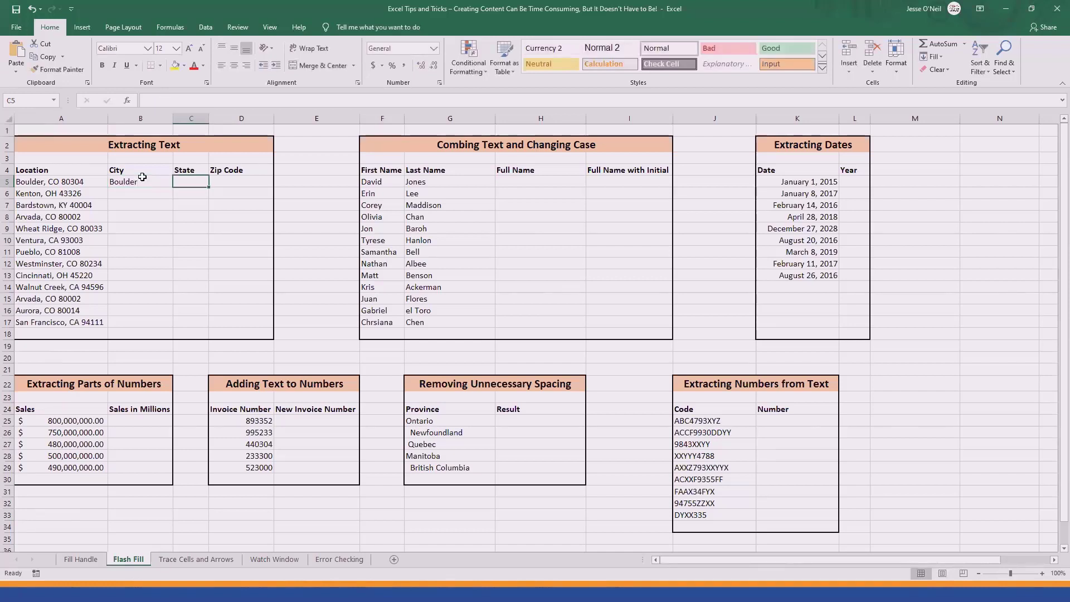
text(CO)
key(Tab)
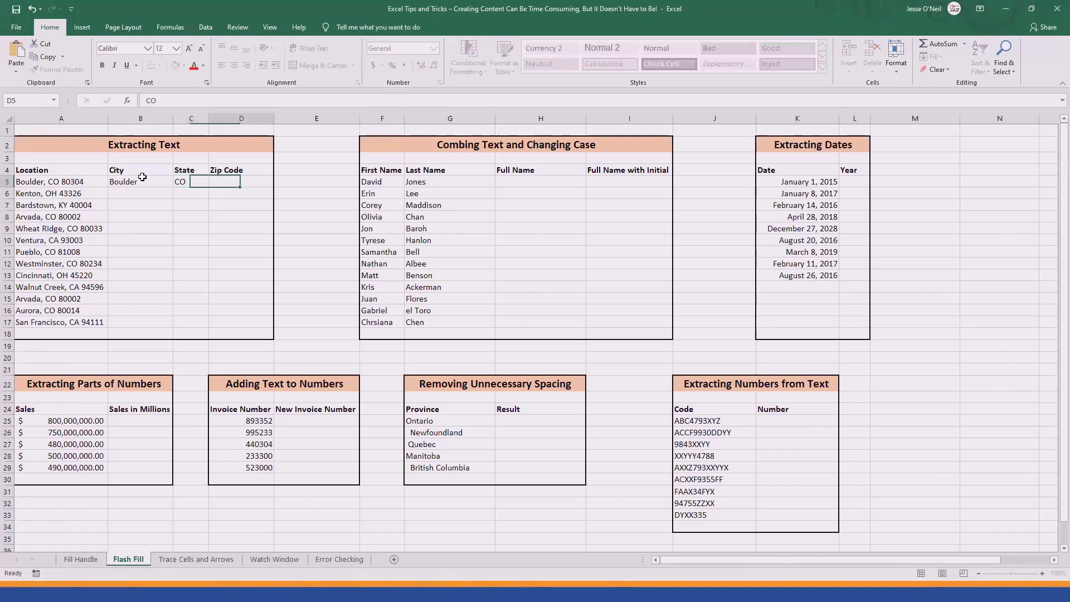
text(80)
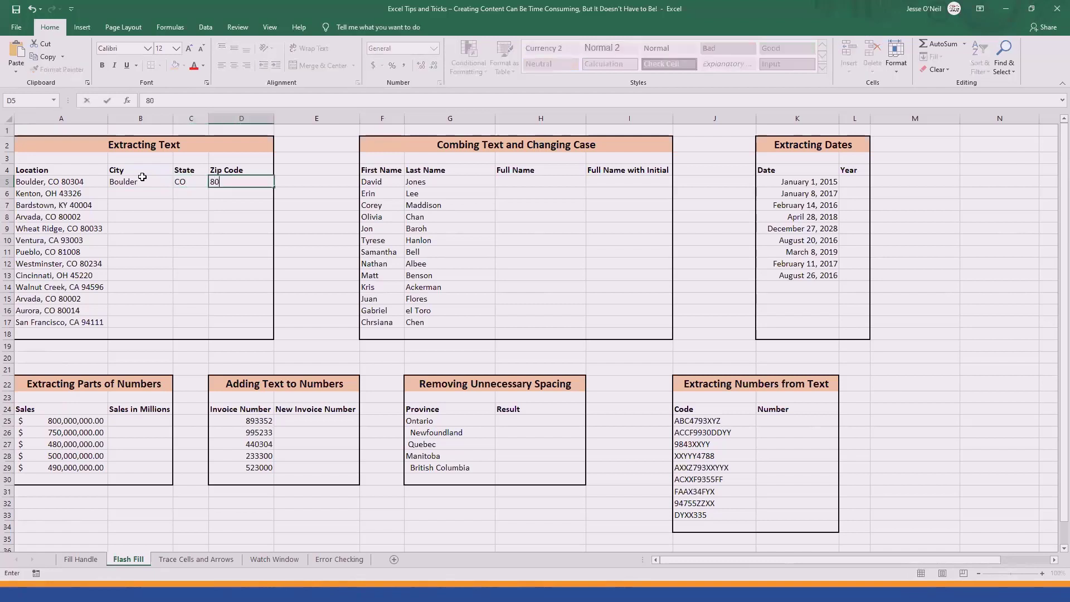
text(.04)
key(BackSpace)
key(BackSpace)
key(BackSpace)
text(304)
key(Return)
- Flash Fill the City column of the Extracting Text table from the example in B5
click(142, 182)
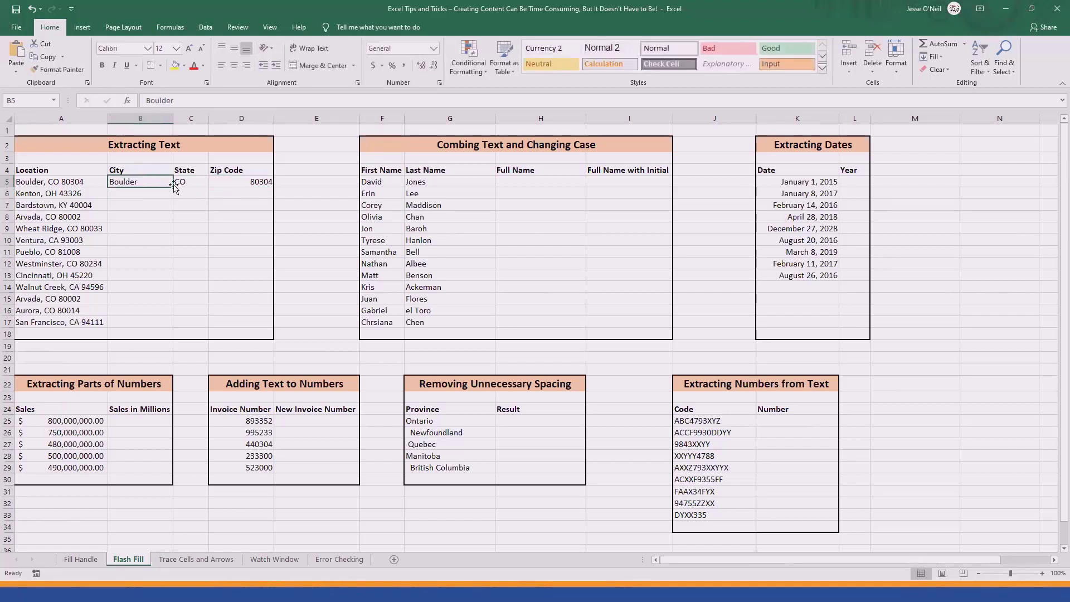
click(181, 182)
click(236, 183)
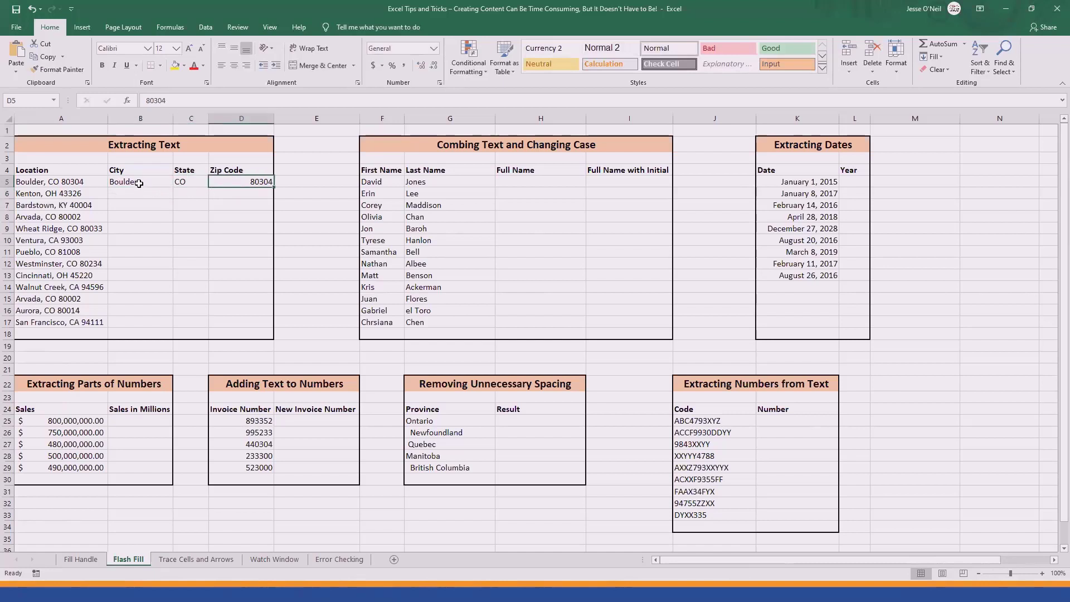
click(138, 183)
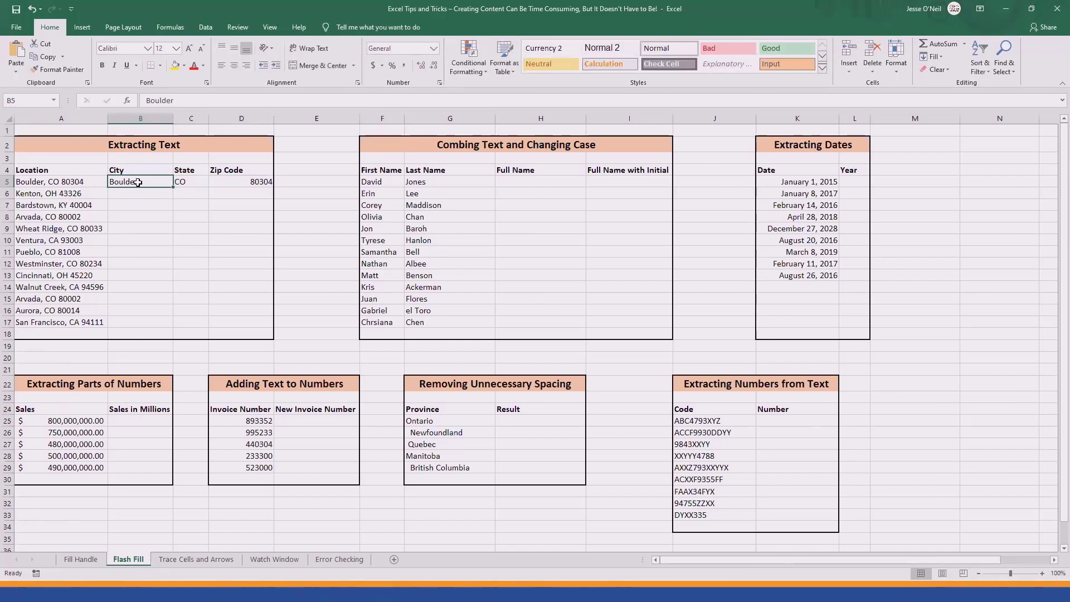
click(206, 27)
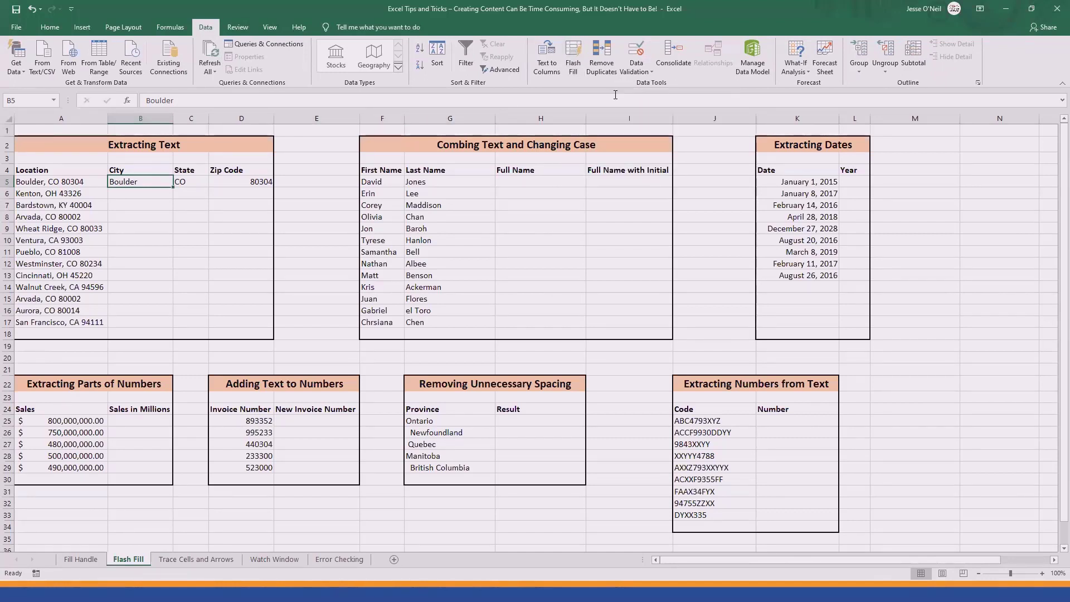
click(574, 54)
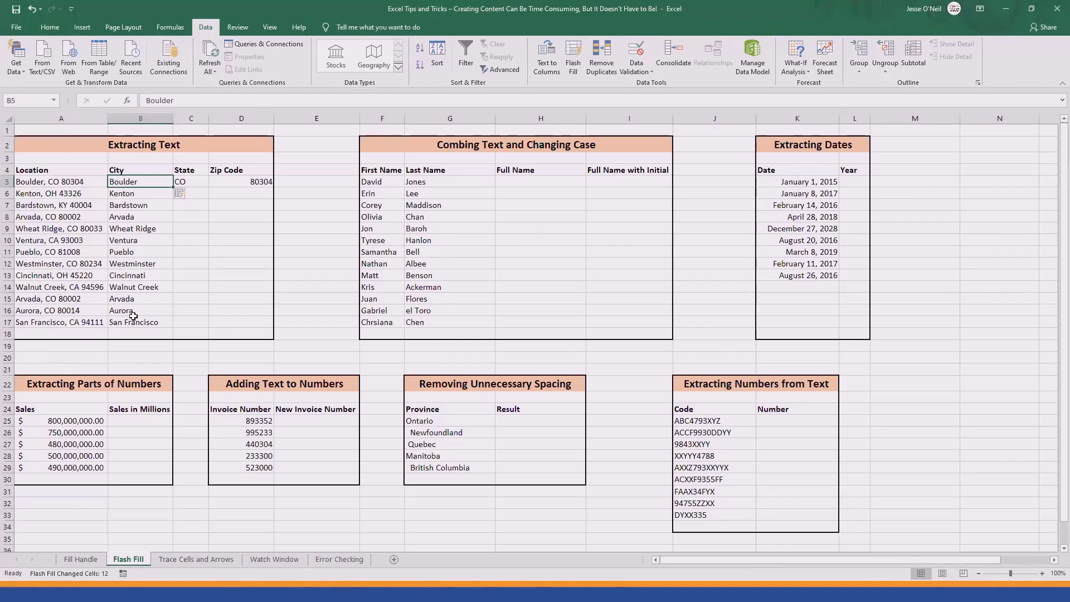
- Flash Fill the State and Zip Code columns from their examples in C5 and D5
click(190, 178)
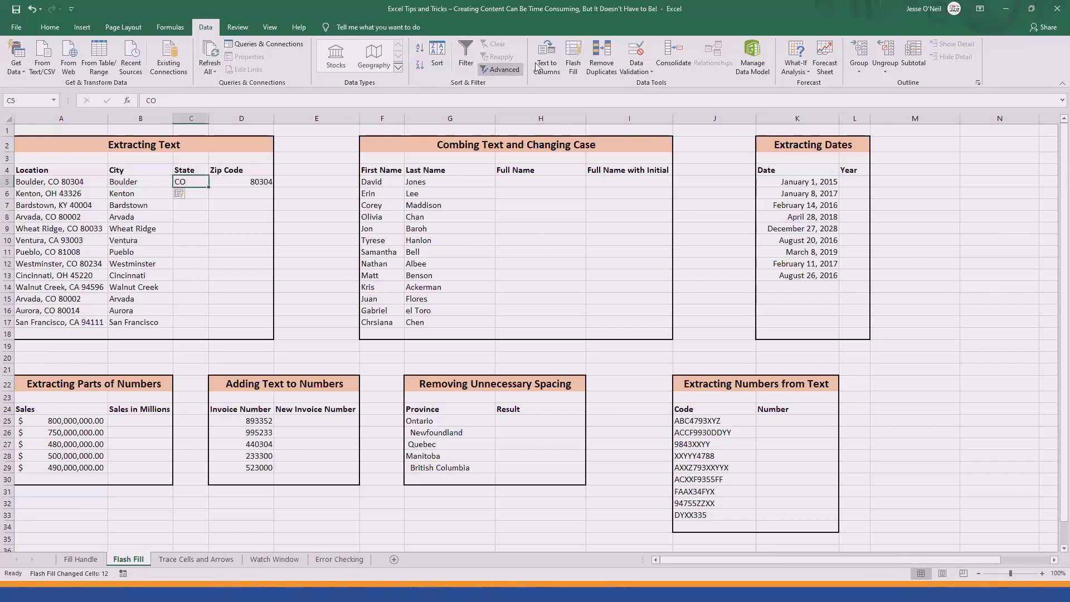
click(575, 53)
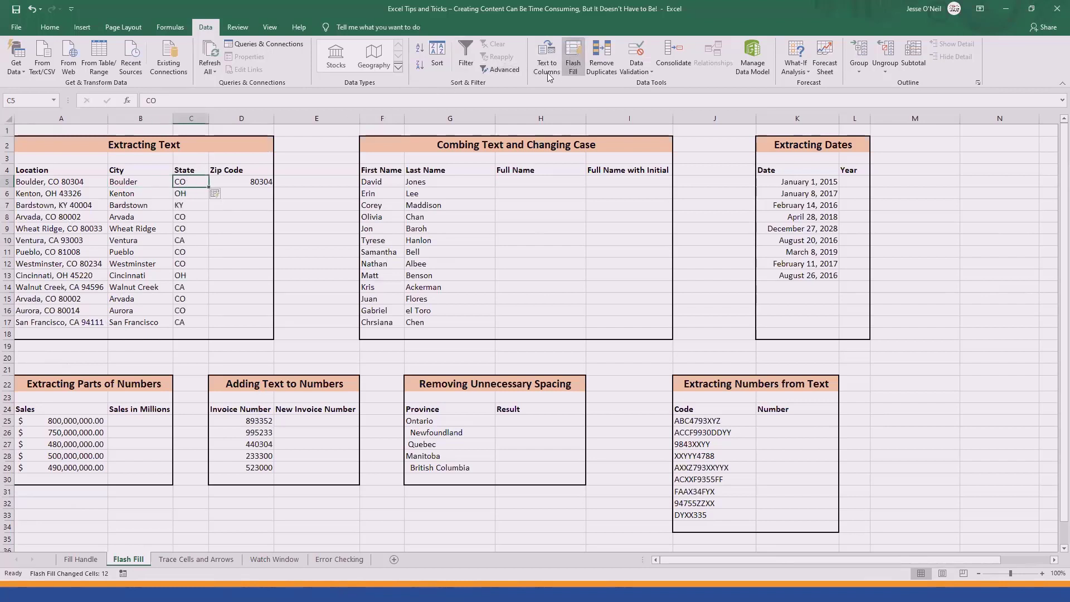
key(Right)
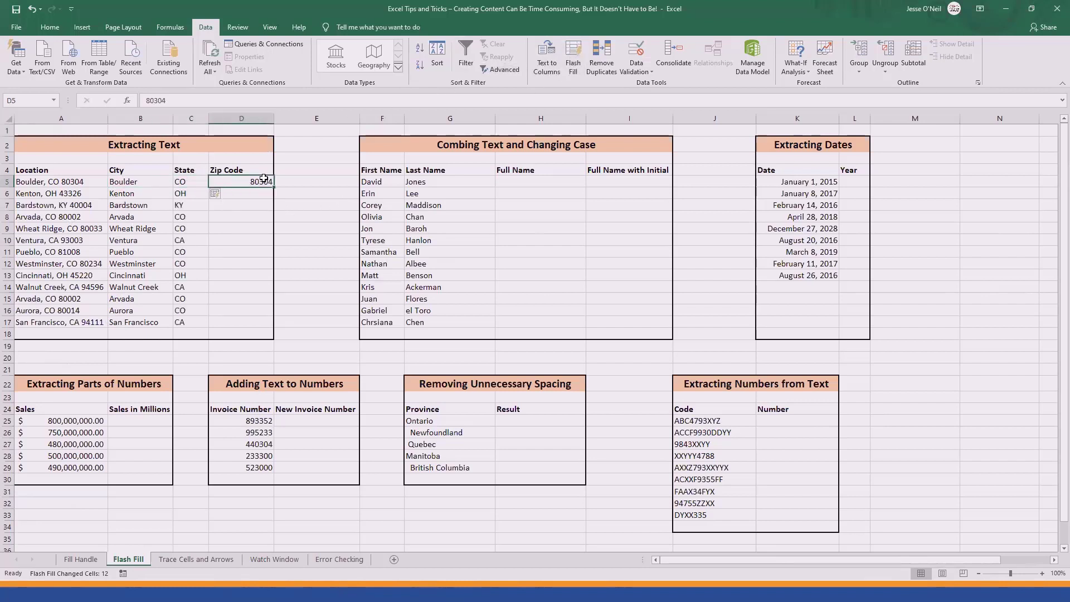
click(573, 56)
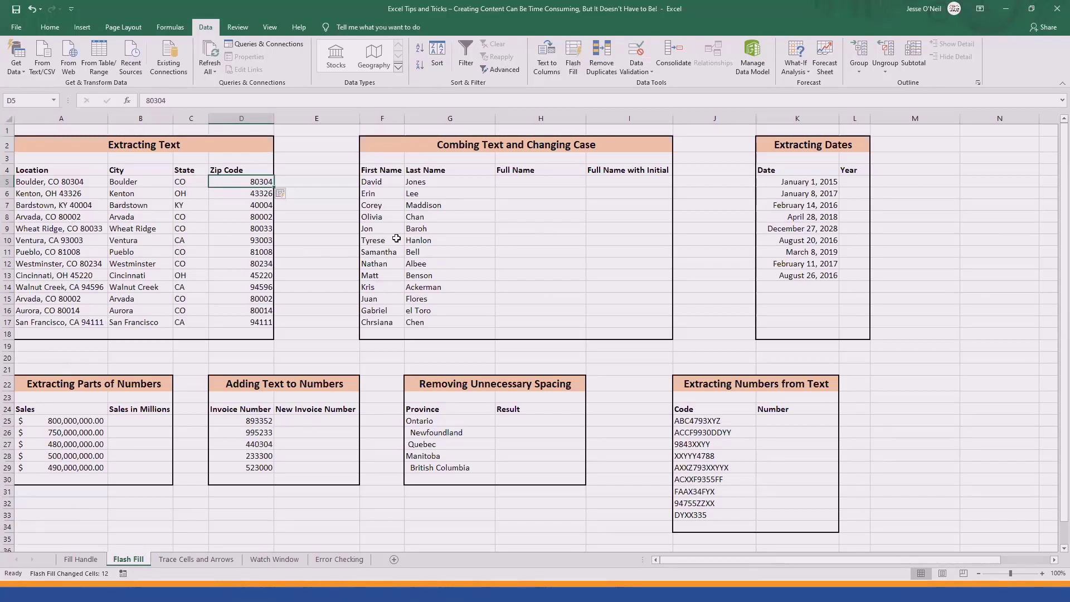
- Enter the first person's name in H5 as last name, comma, first name, and Flash Fill the Full Name column
click(537, 178)
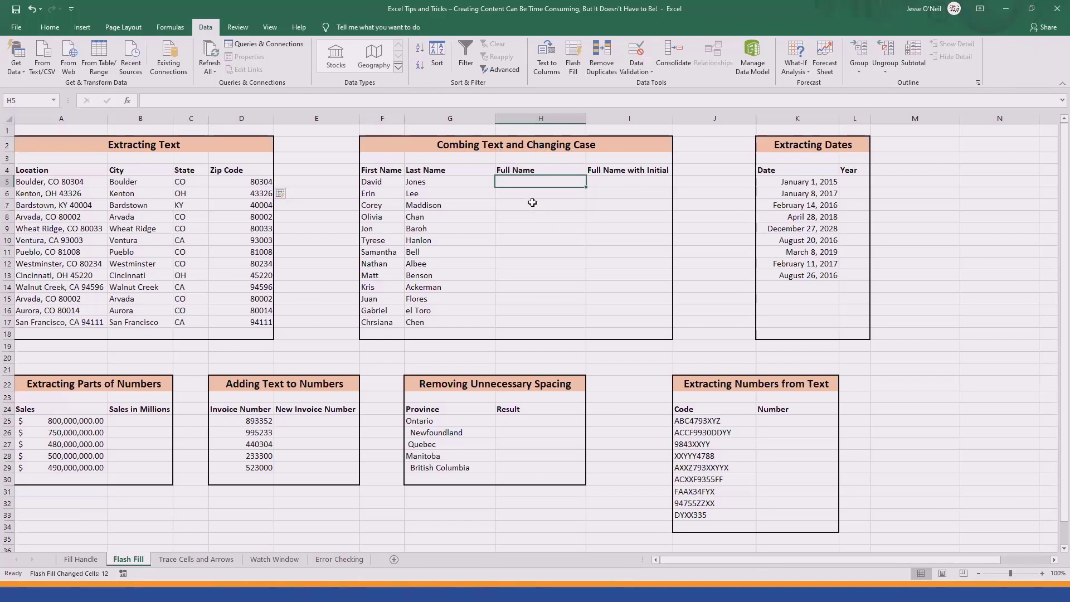
text(David)
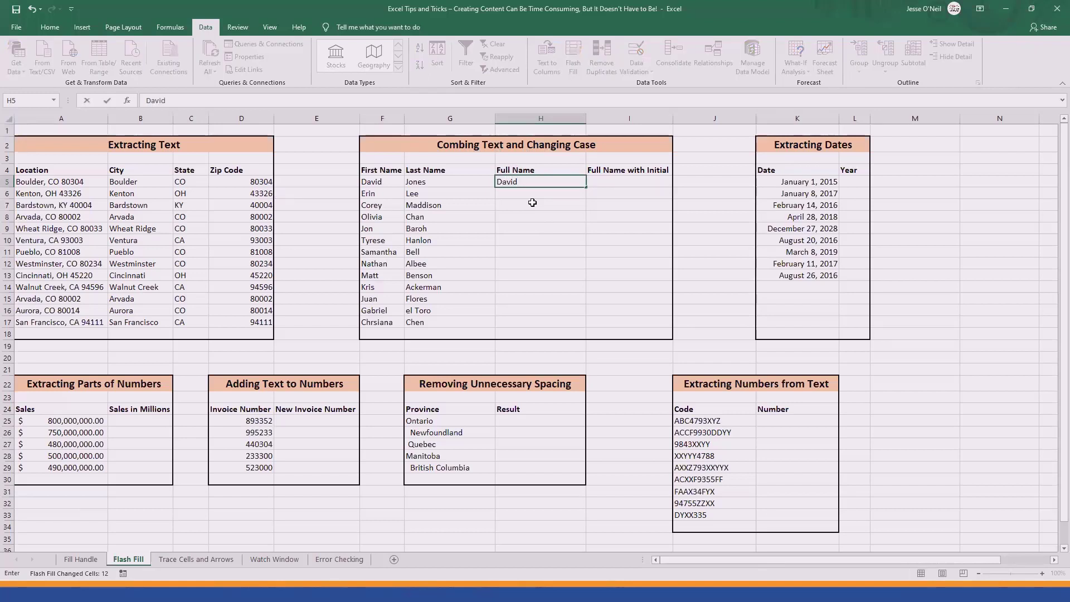
key(BackSpace)
key(BackSpace)
key(BackSpace)
key(BackSpace)
key(BackSpace)
text(Jones, David)
key(ctrl+Return)
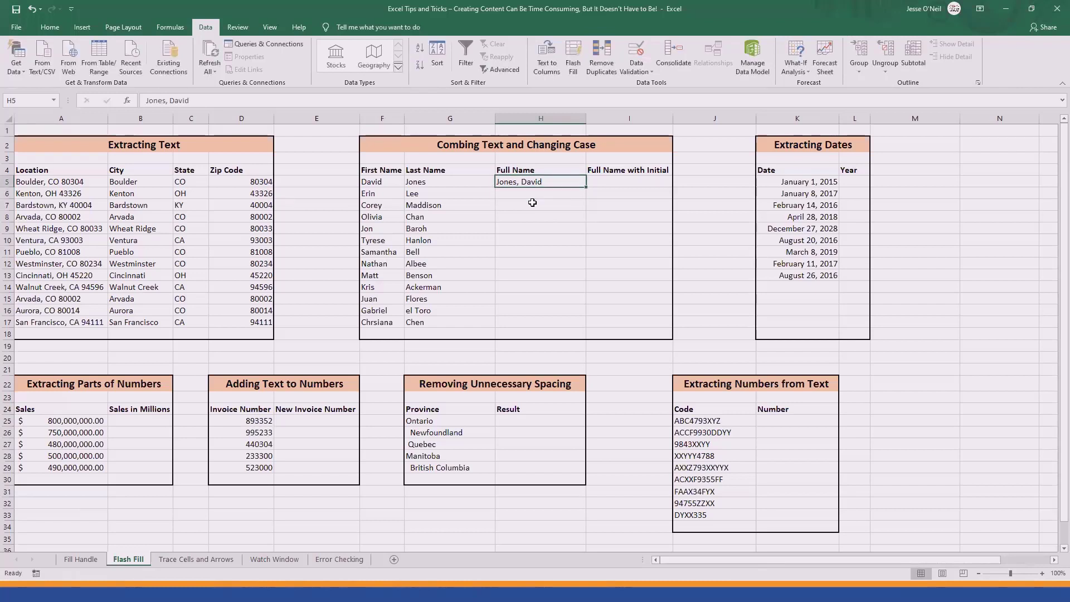
click(577, 59)
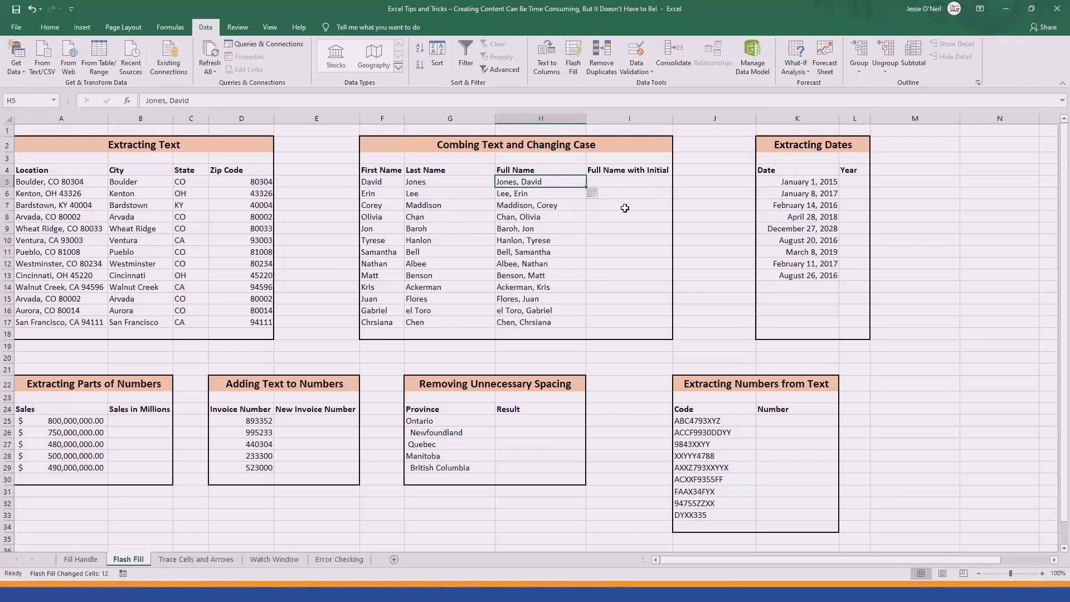
- Enter the first person's full name followed by dotted last- and first-name initials in I5, and Flash Fill the Full Name with Initial column
click(626, 180)
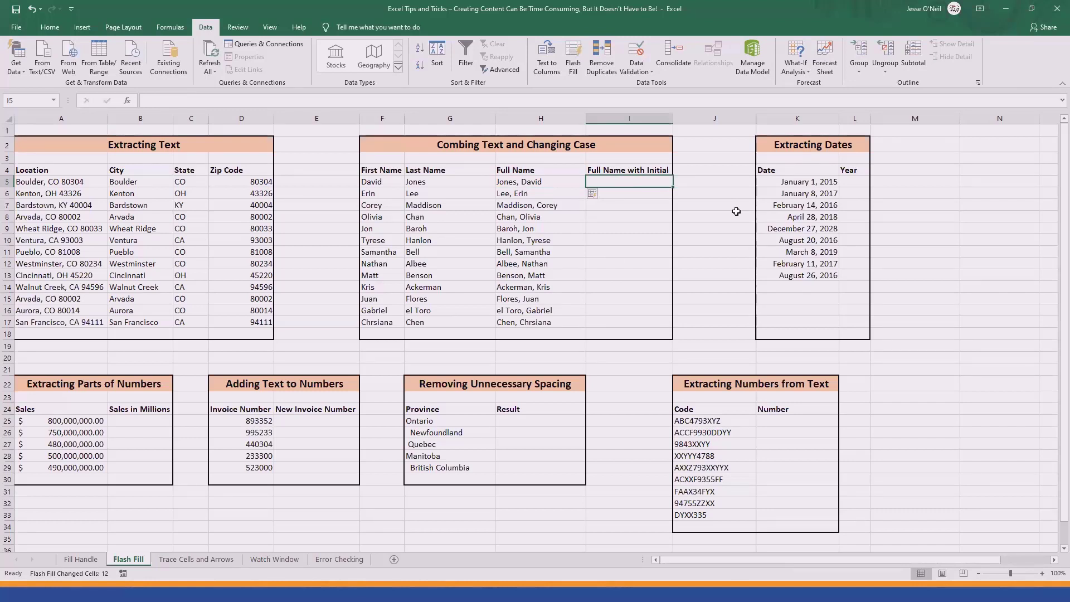
text(J)
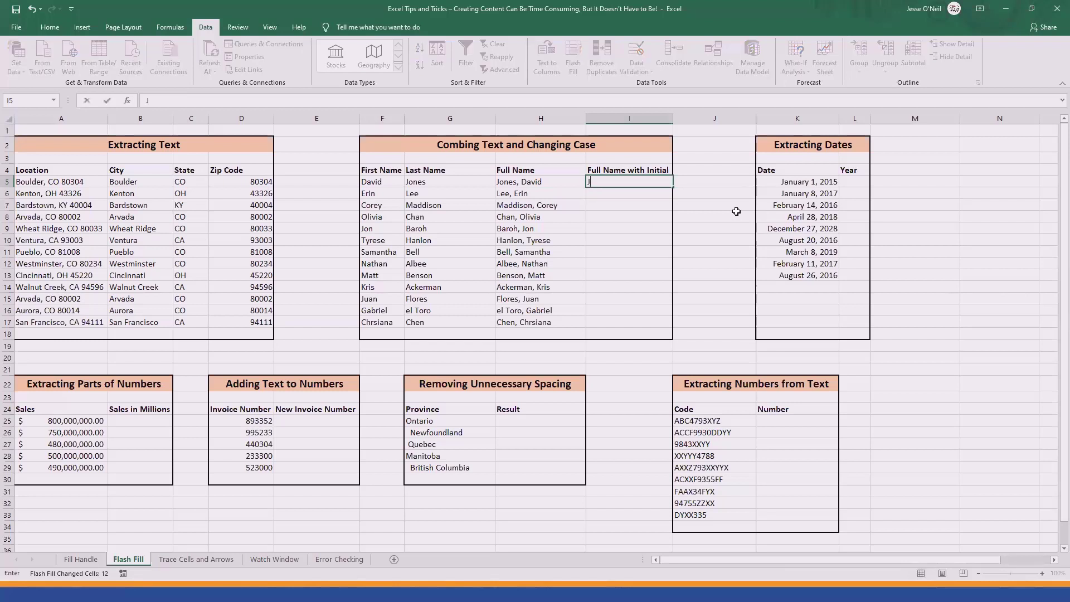
text(ones, David J.D.)
key(Tab)
click(639, 180)
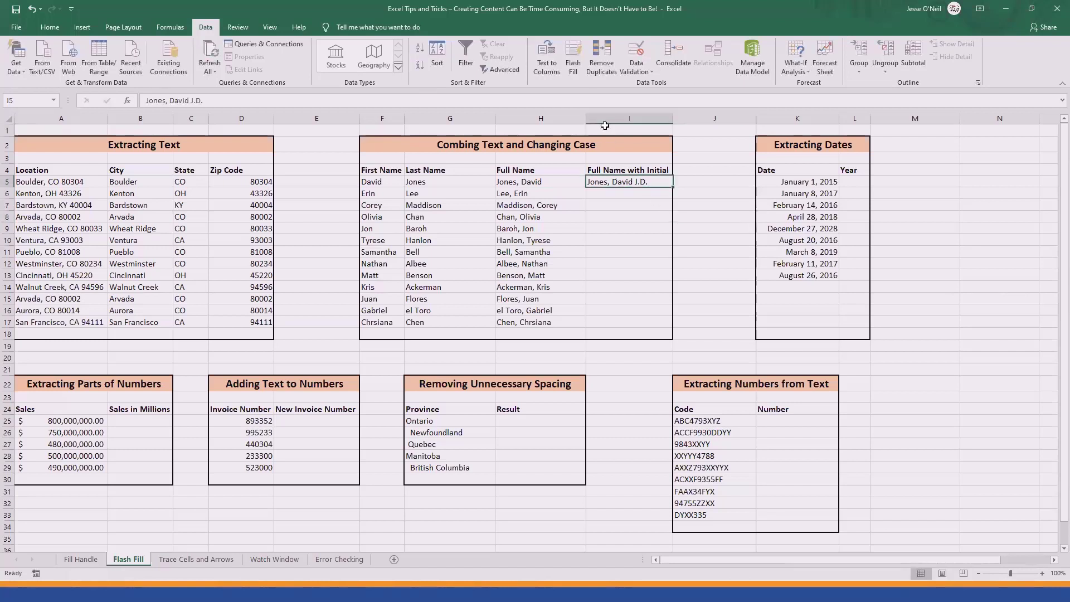
click(569, 53)
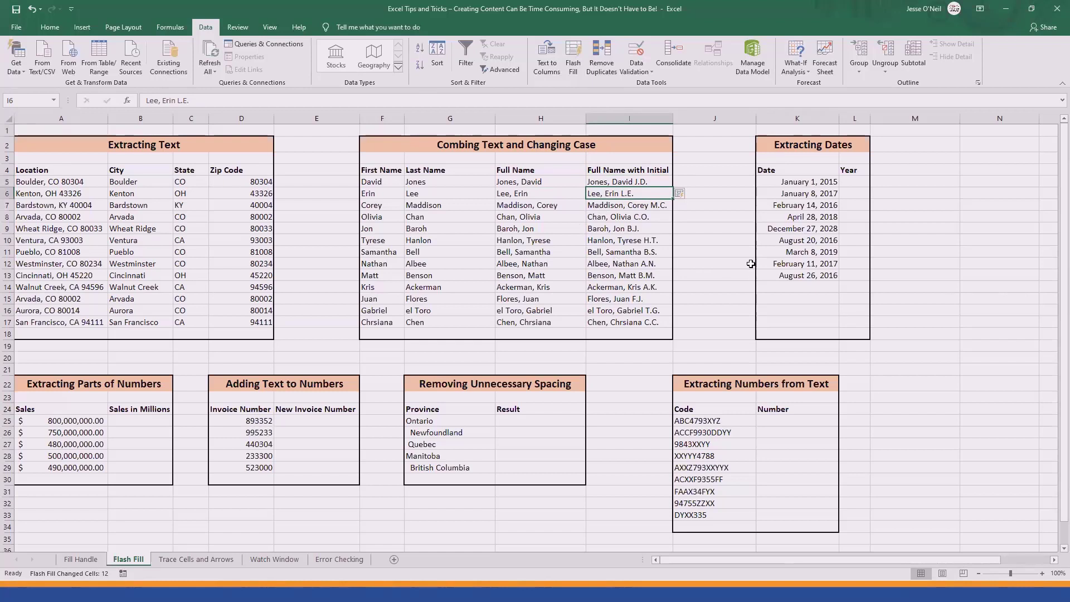
- Enter 2015 in L5 of the Extracting Dates table and Flash Fill the Year column
click(850, 183)
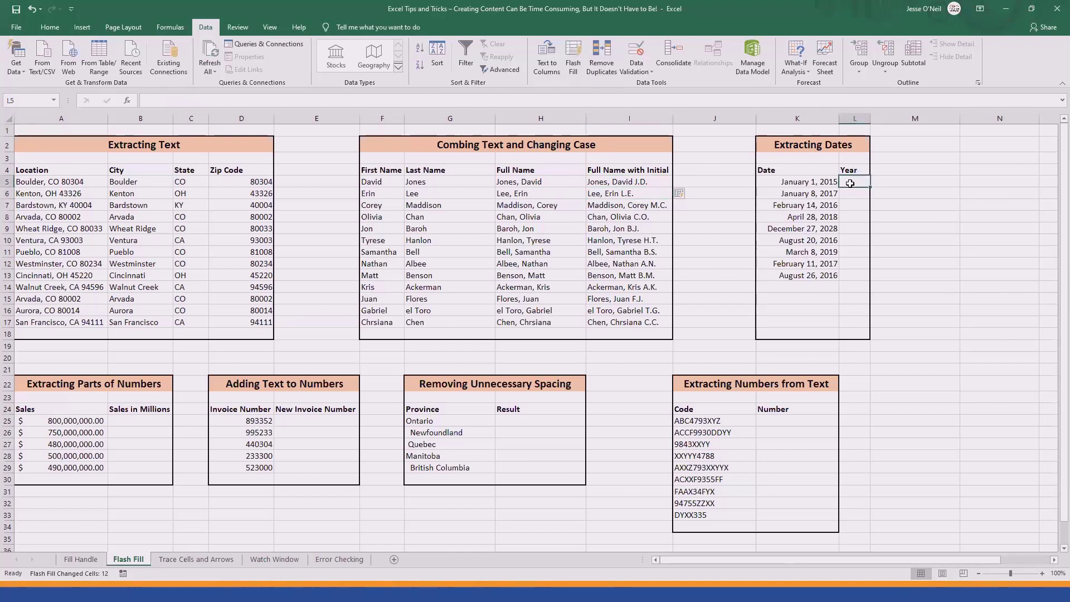
text(2015)
key(ctrl+Return)
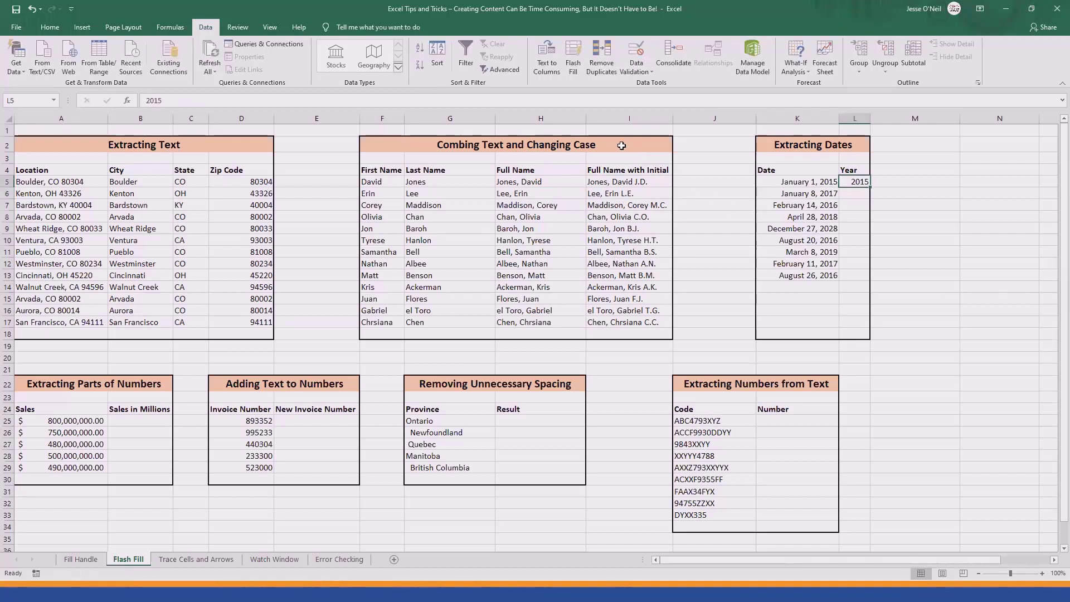
click(577, 54)
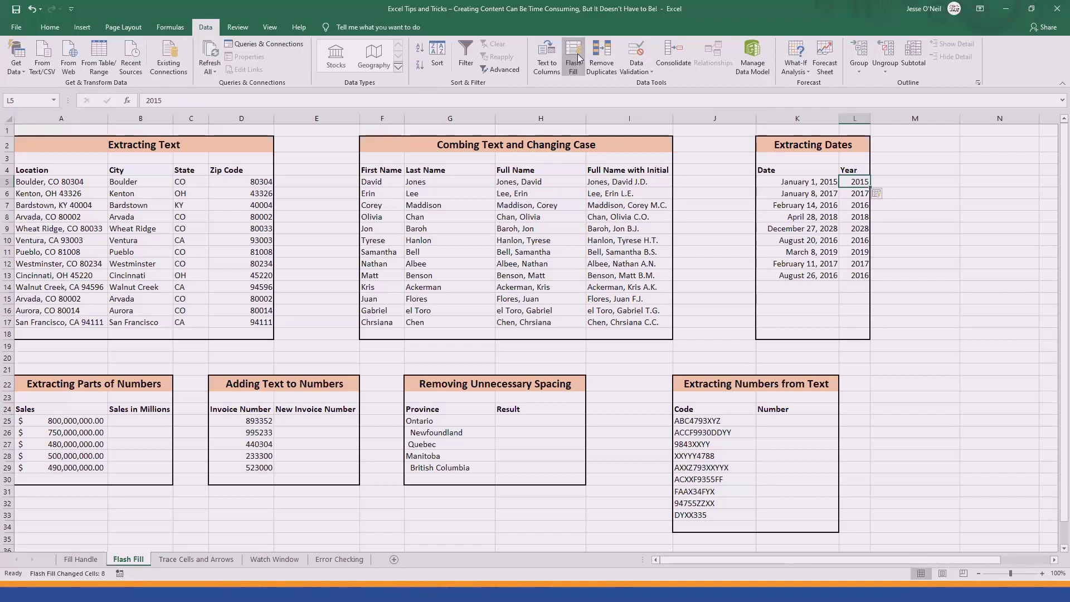
- Enter 800 in B25 of the Extracting Parts of Numbers table and Flash Fill the Sales in Millions column
click(119, 423)
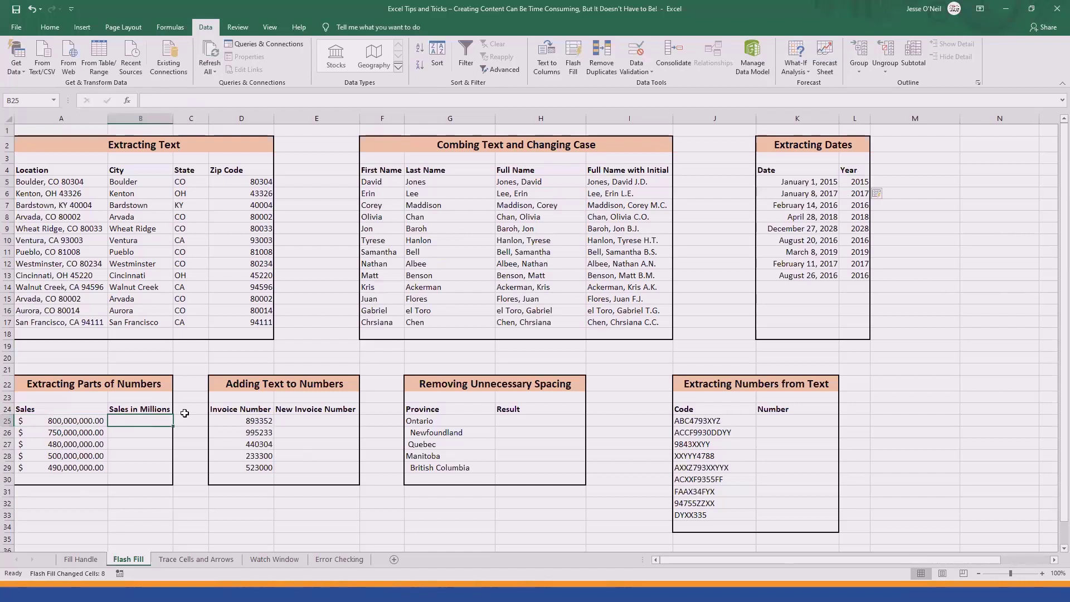
text(800)
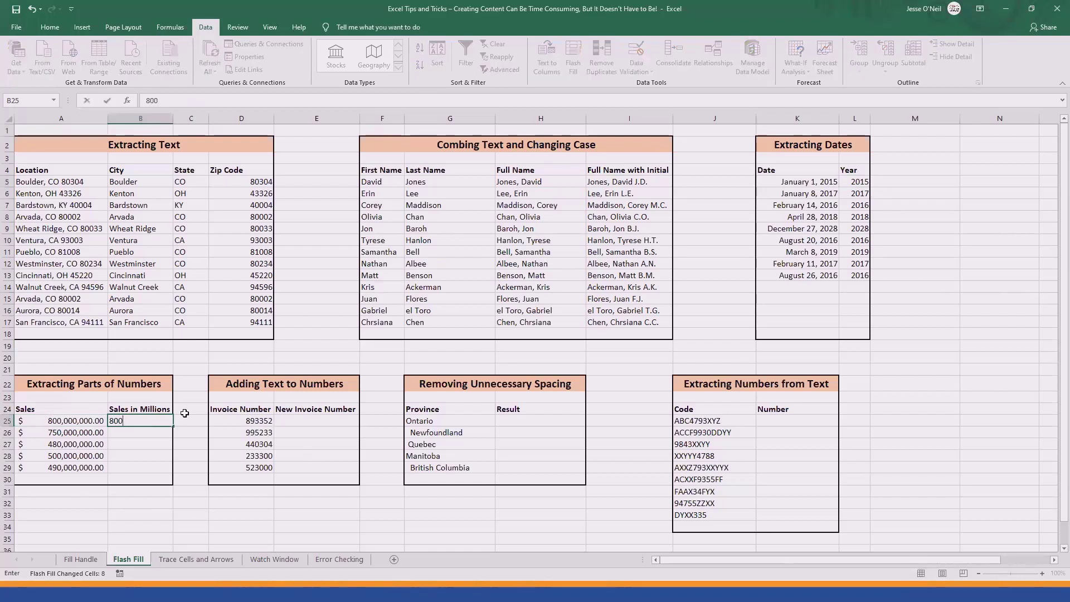
key(Return)
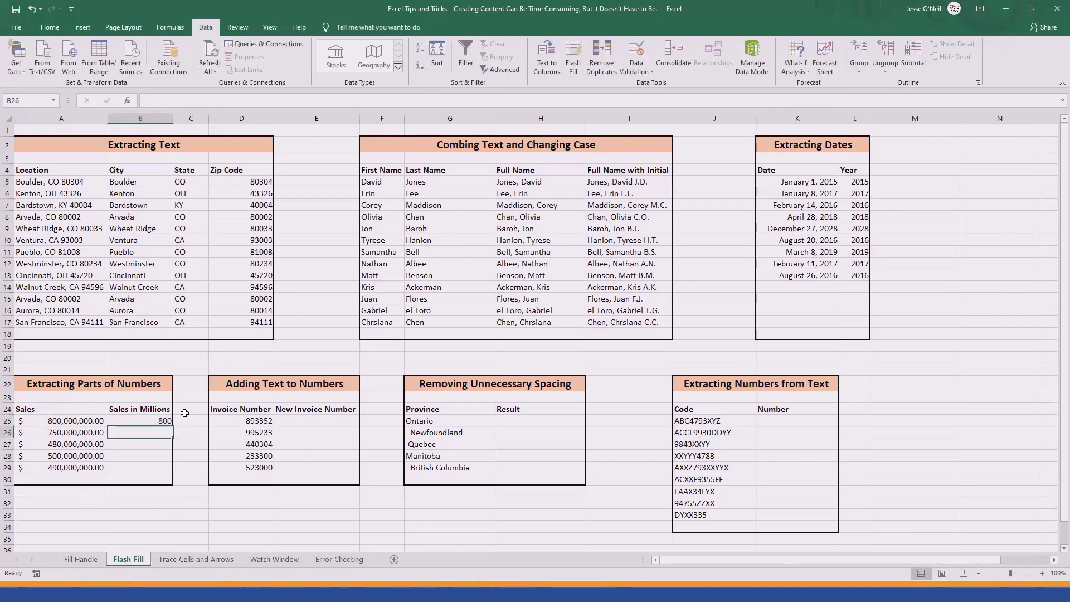
key(Up)
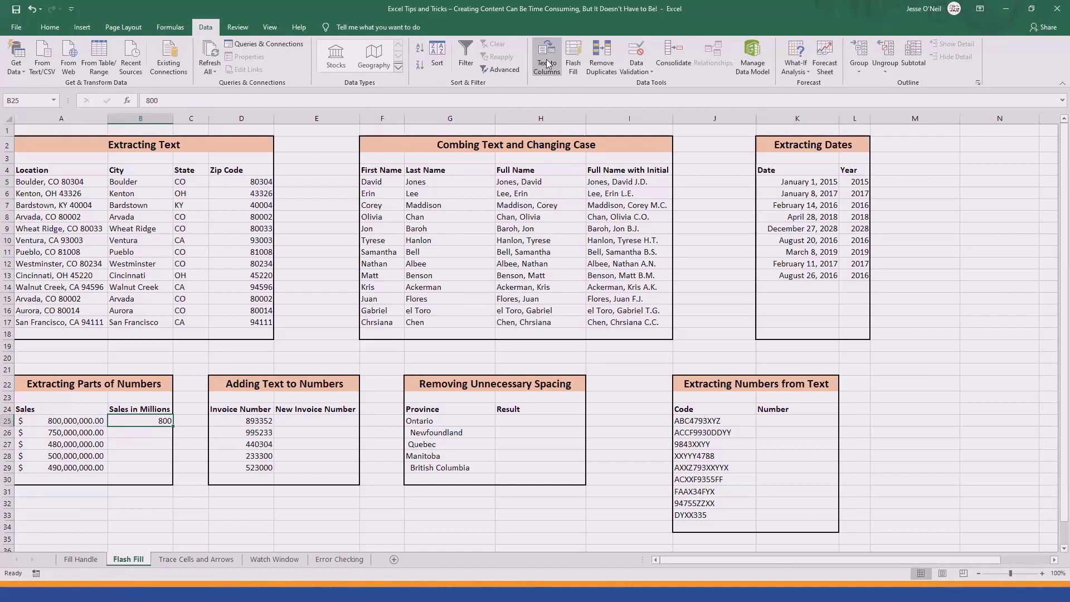
click(573, 68)
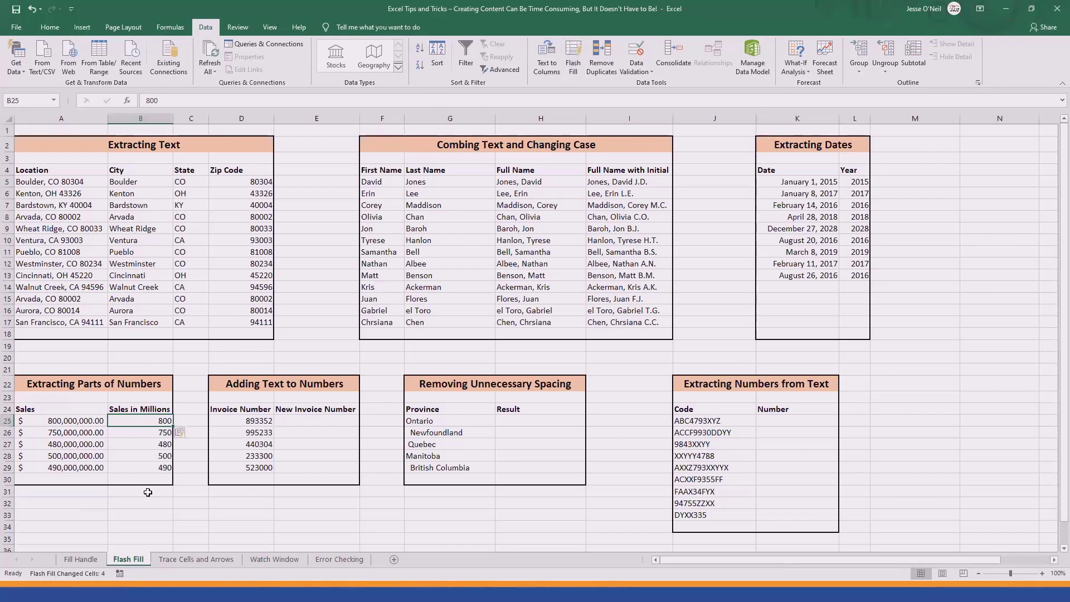
- Enter the first invoice number with the prefix INV- in E25 and Flash Fill the New Invoice Number column
click(335, 420)
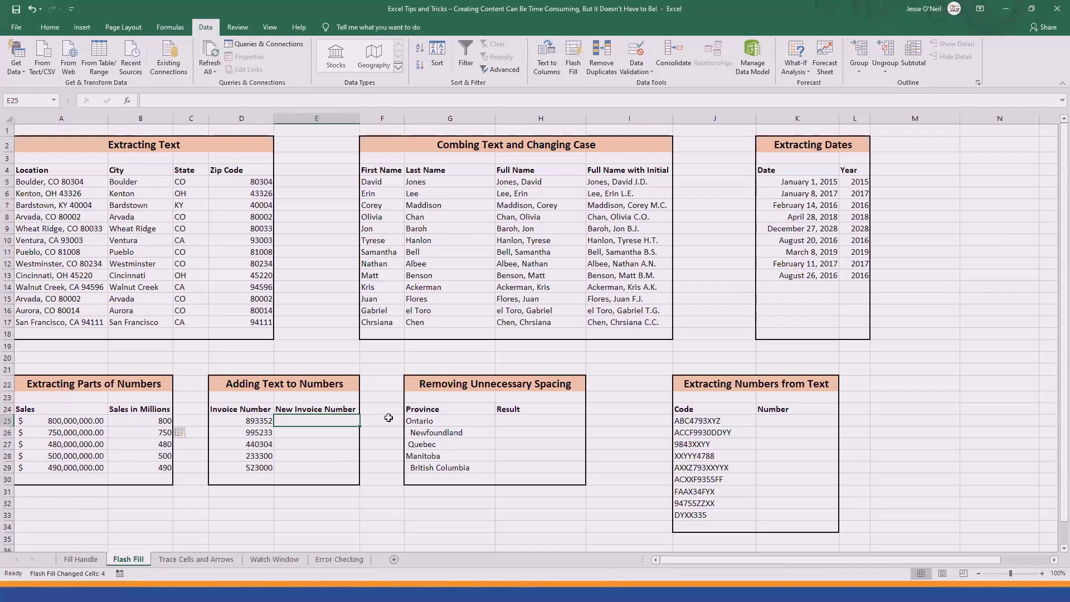
text(INV)
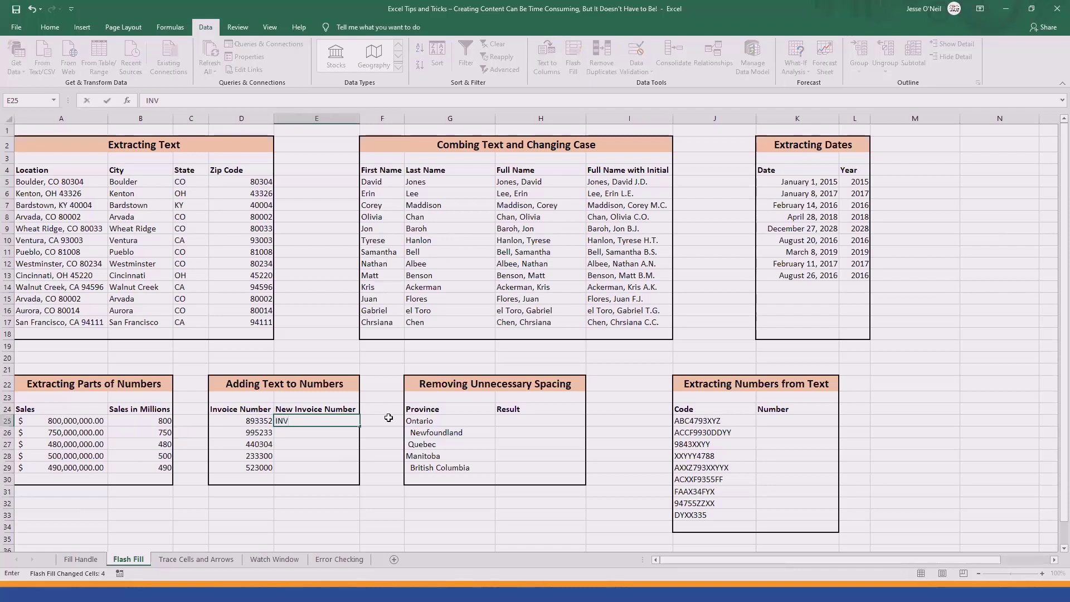
text(-893352)
key(ctrl+Return)
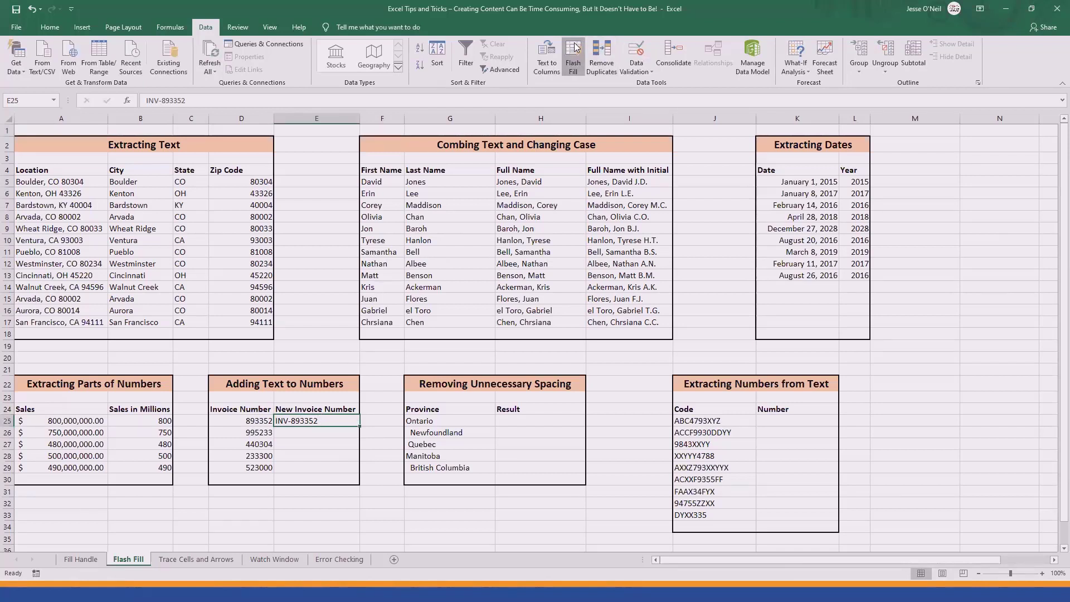
click(573, 62)
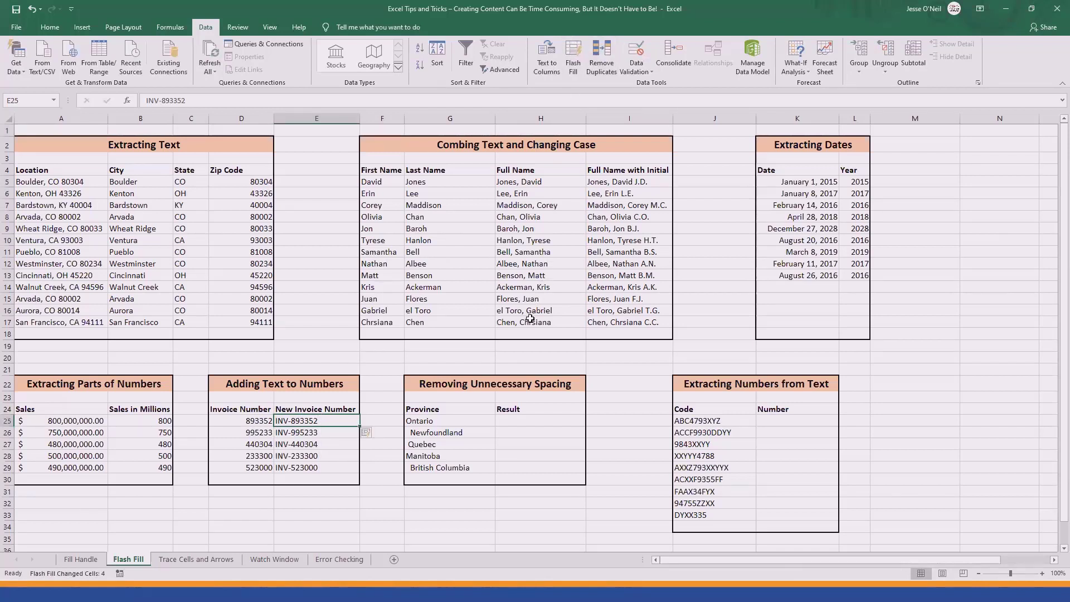
- Enter Ontario in H25 of the Removing Unnecessary Spacing table and Flash Fill the Result column
click(510, 419)
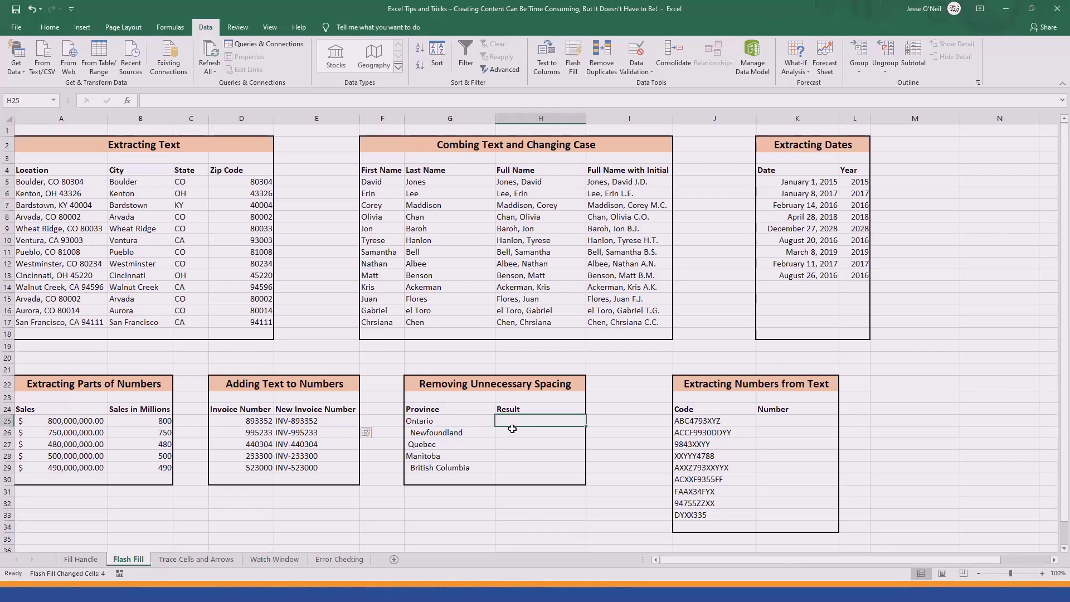
text(Ontario)
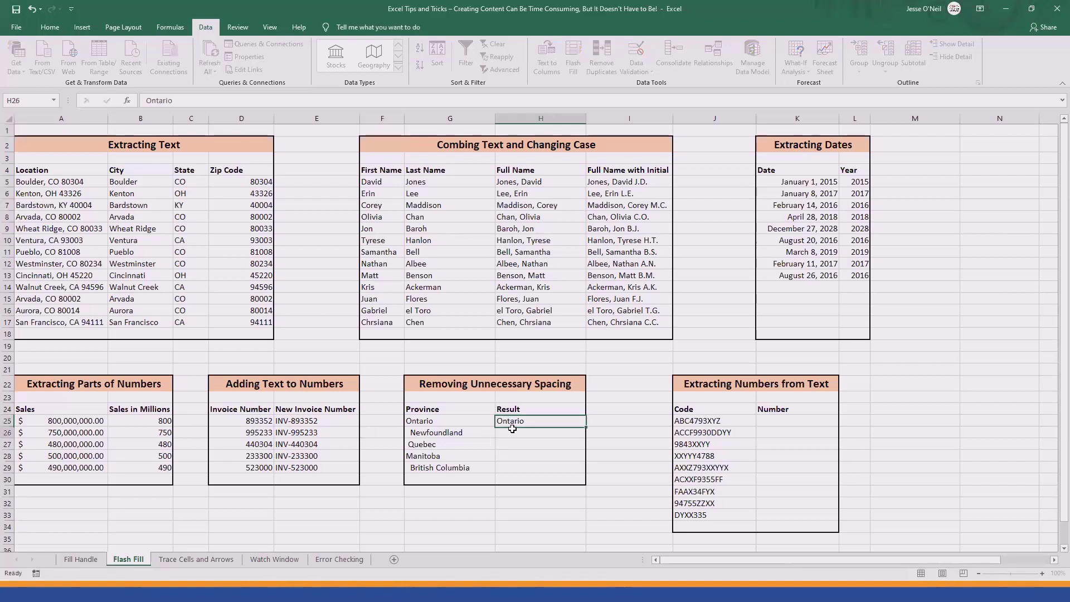
key(ctrl+Return)
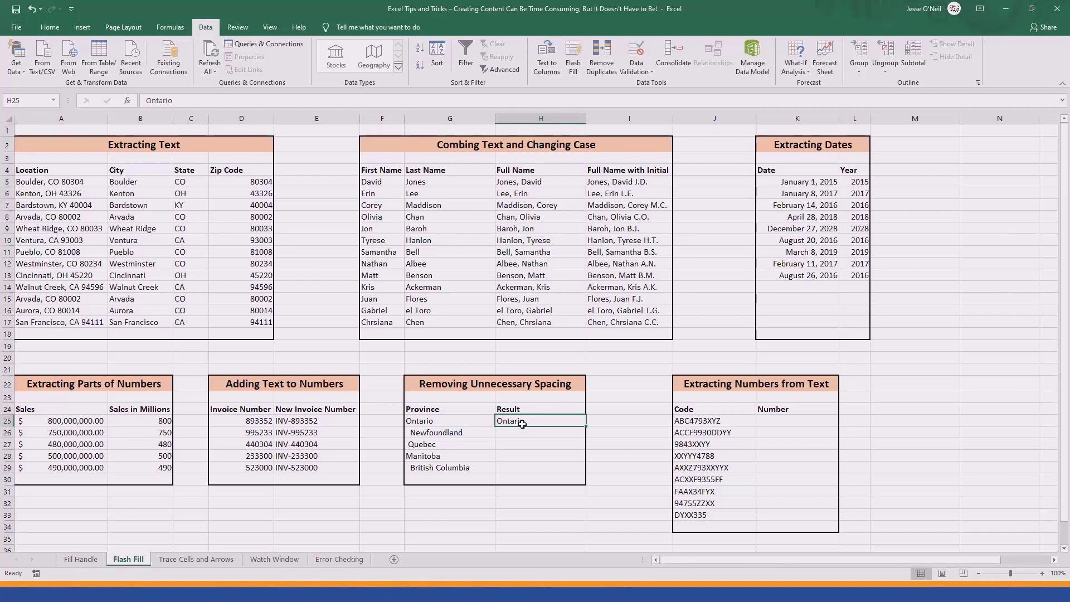
click(577, 59)
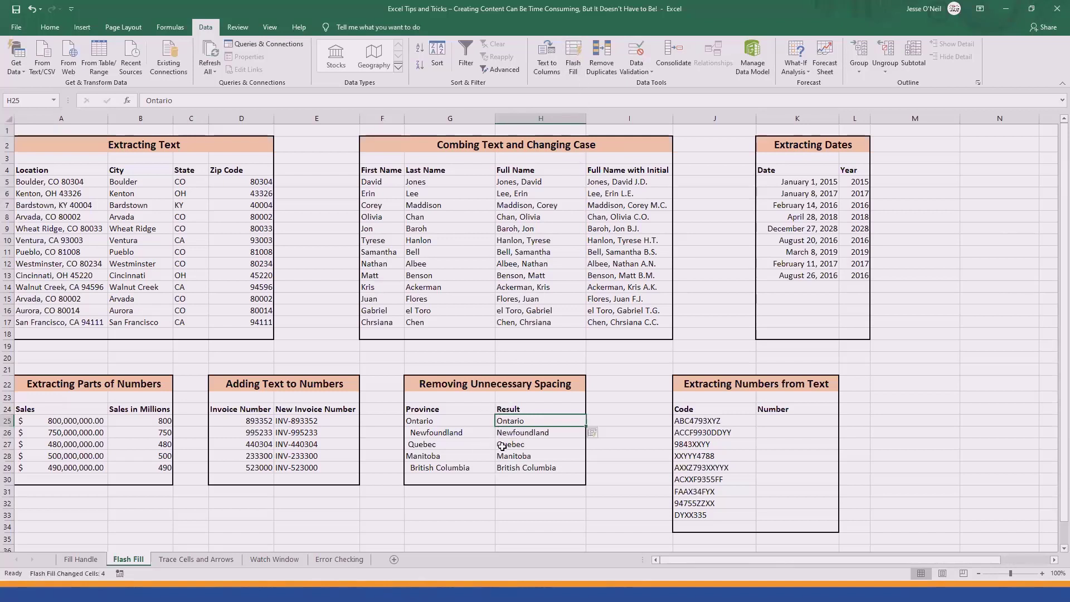
- Enter 4793 in K25 of the Extracting Numbers from Text table and Flash Fill the Number column
click(795, 421)
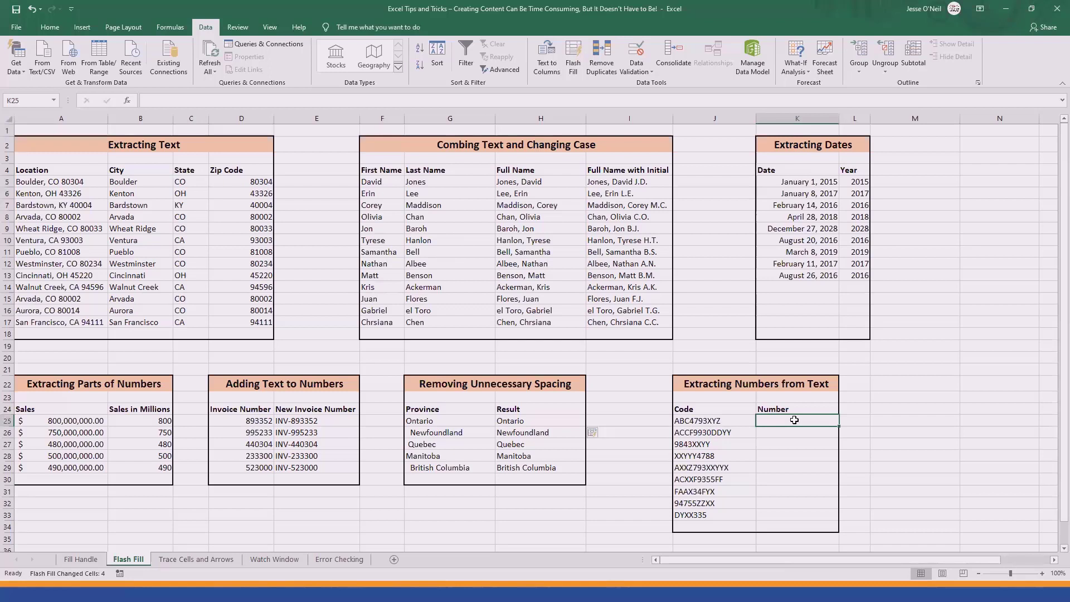
text(47)
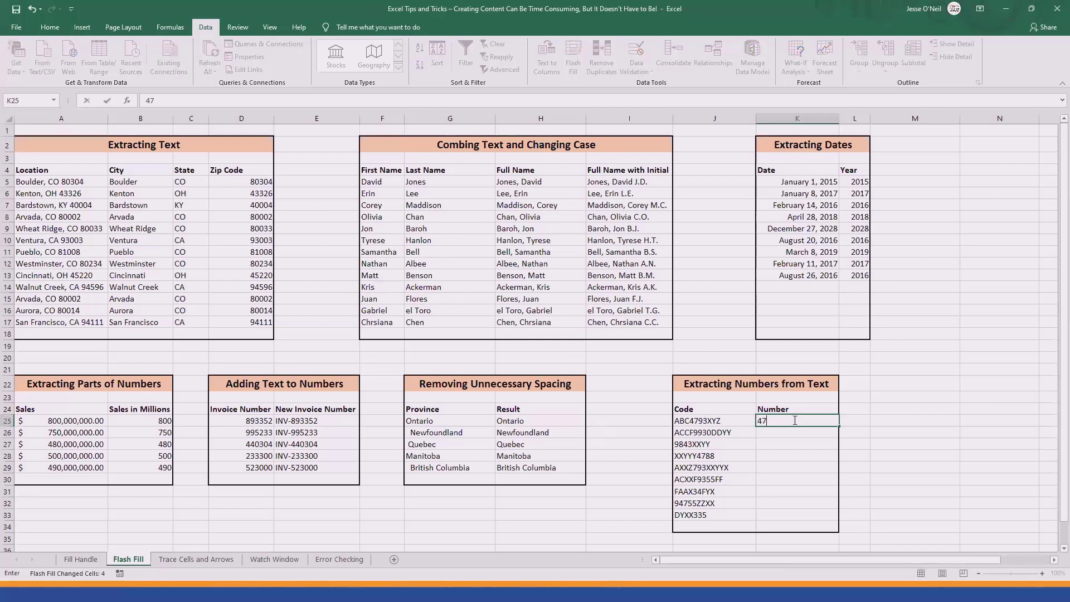
text(93)
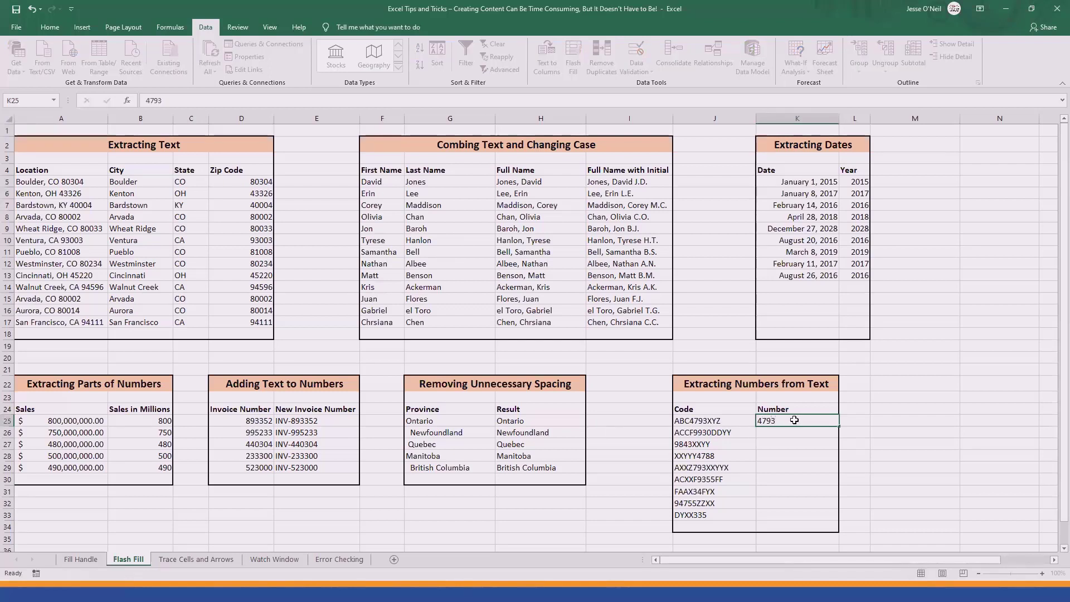
key(ctrl+Return)
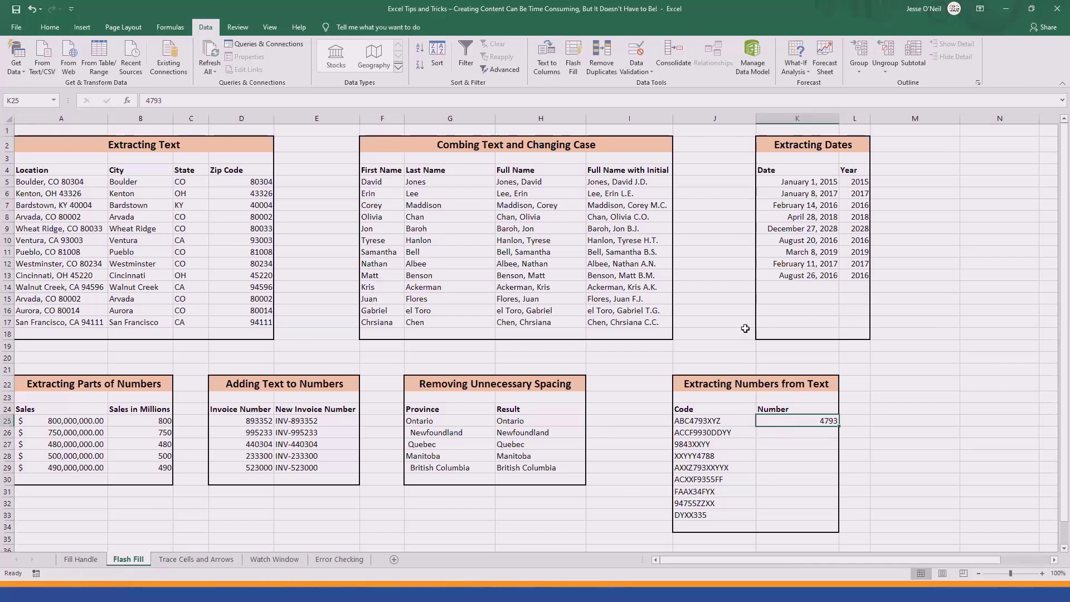
click(571, 55)
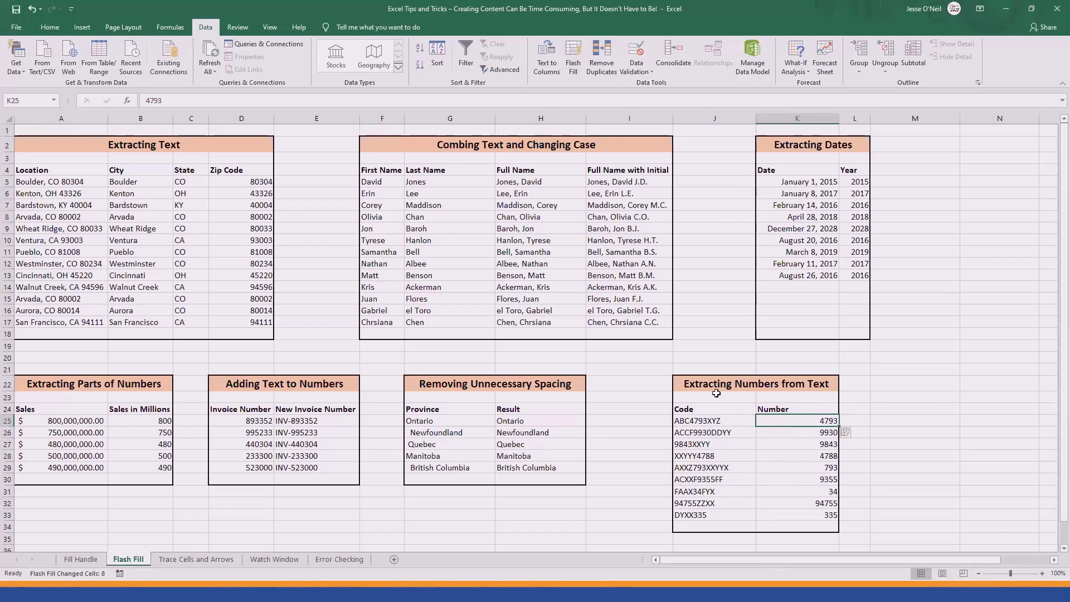
click(806, 437)
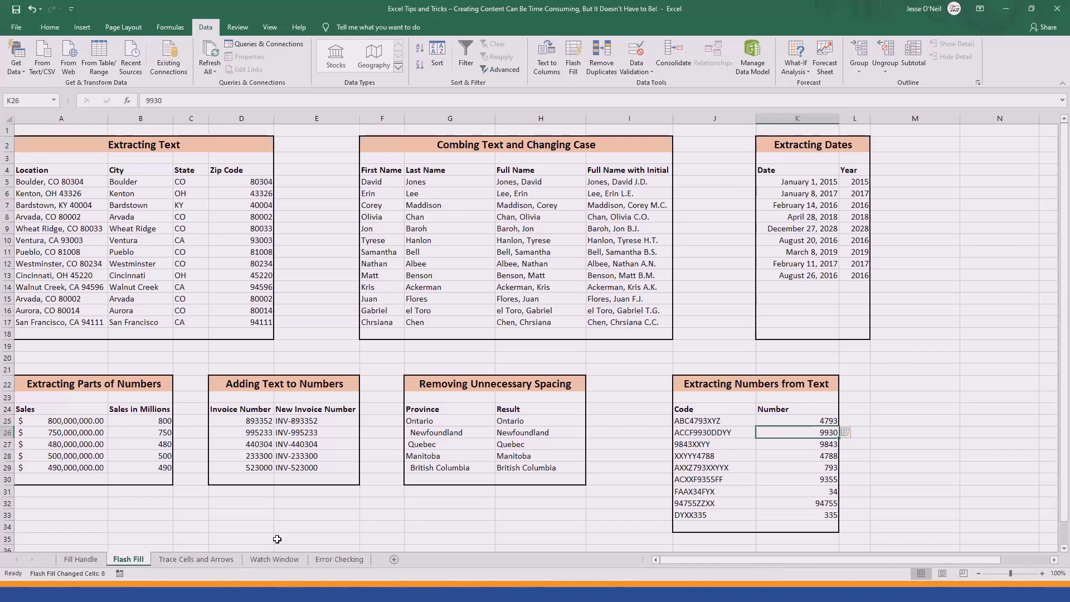
- Open the Trace Cells and Arrows sheet and examine which cells the Bonus formula in F5 references
click(204, 561)
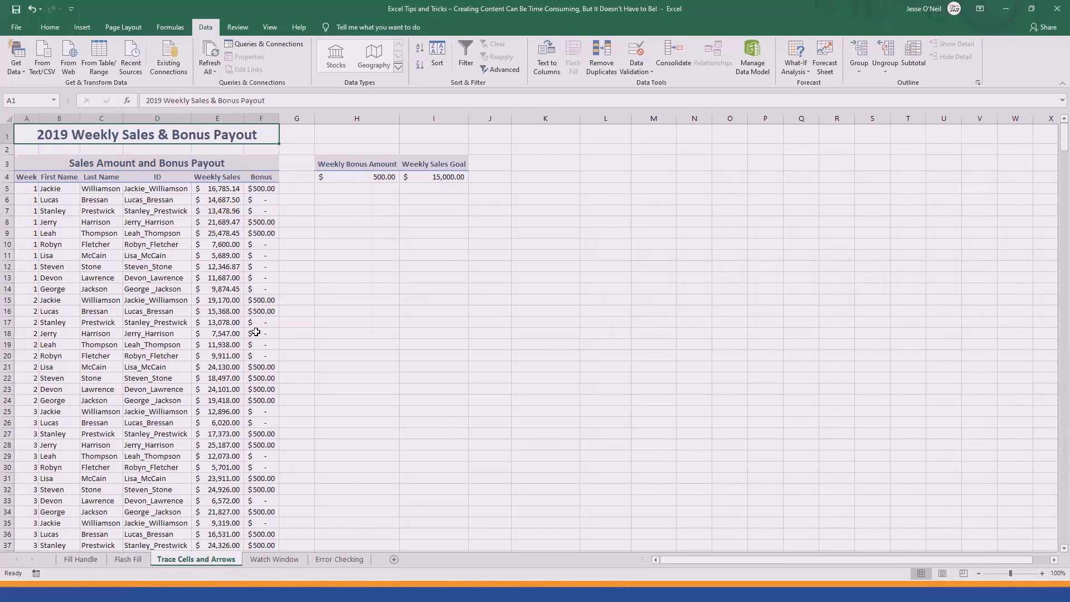
click(254, 187)
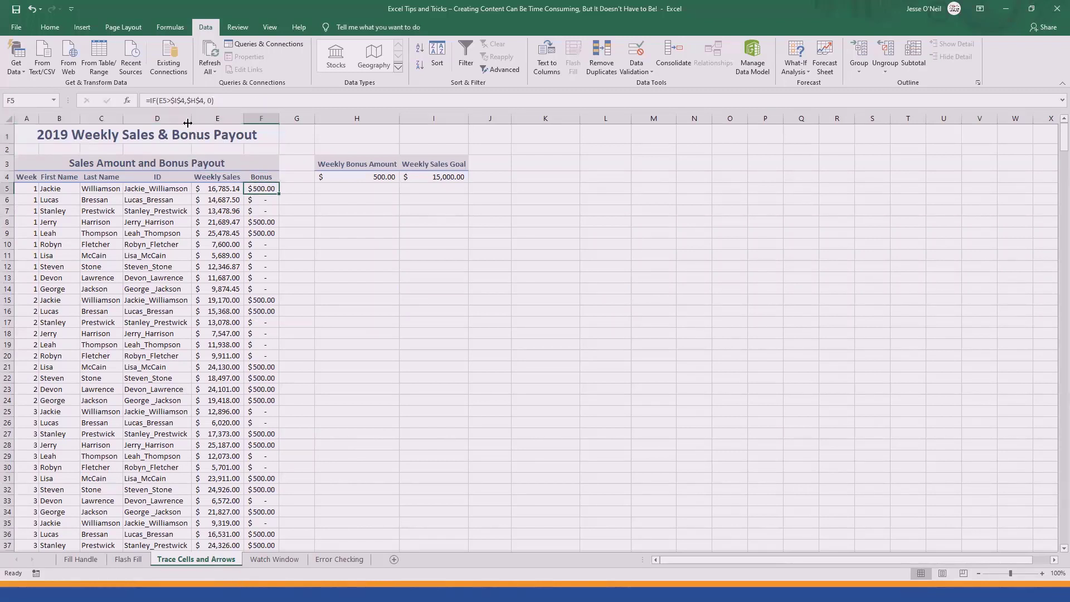
click(161, 101)
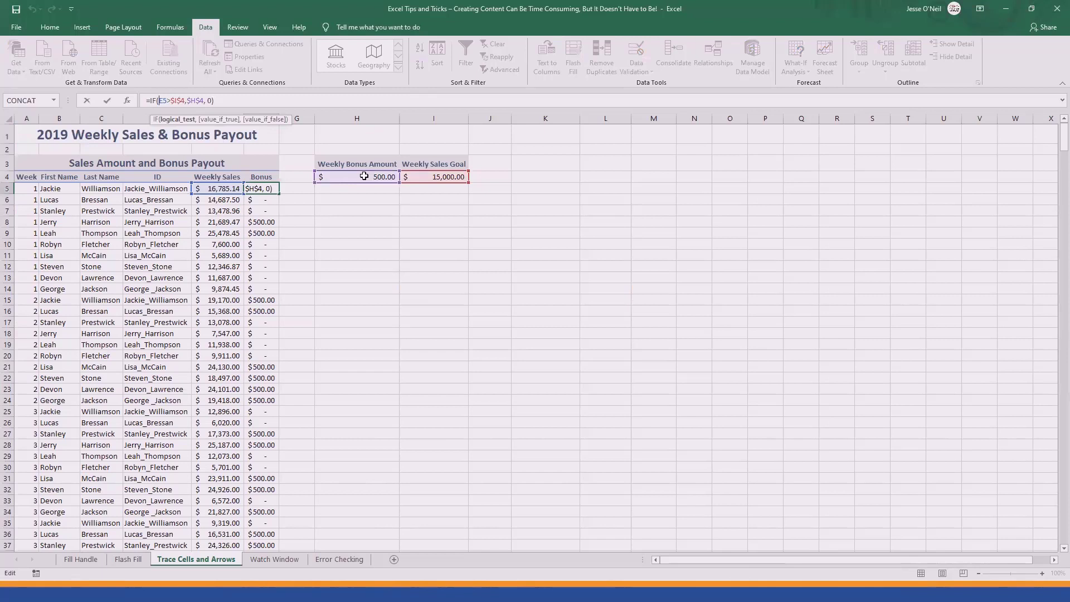
key(ctrl+Return)
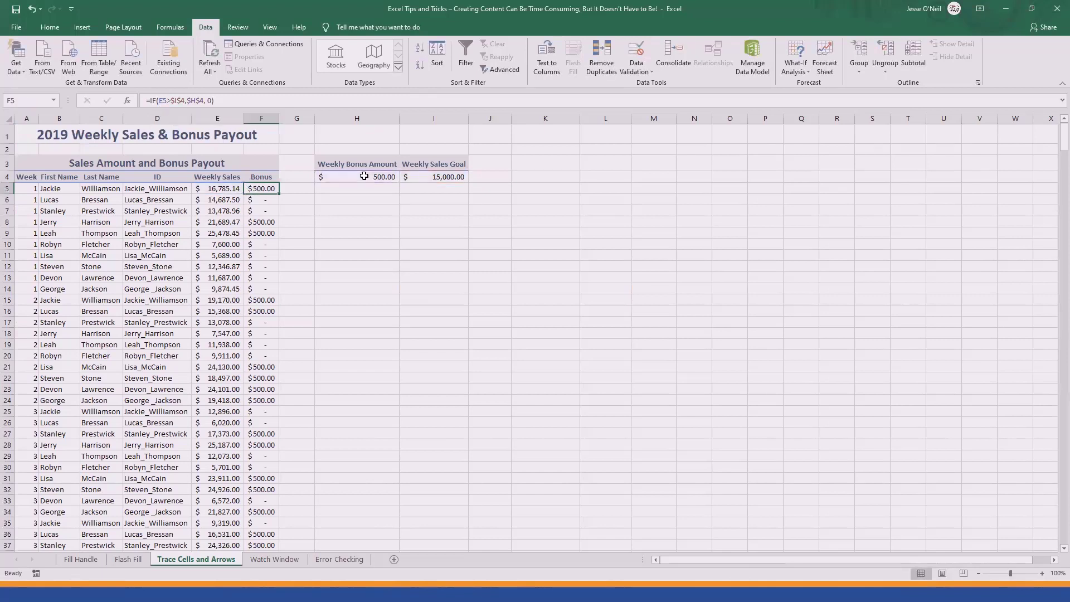
- Trace the precedents of the Bonus formula in F5
click(350, 246)
mouse_move(250, 185)
mouse_down()
mouse_move(296, 202)
mouse_move(249, 185)
mouse_up()
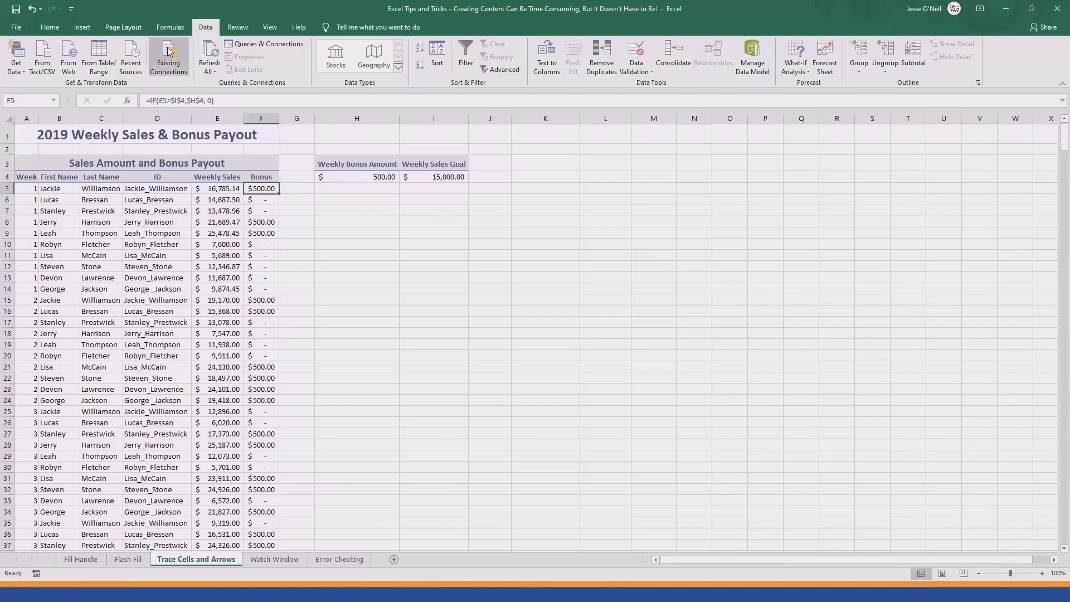
click(173, 28)
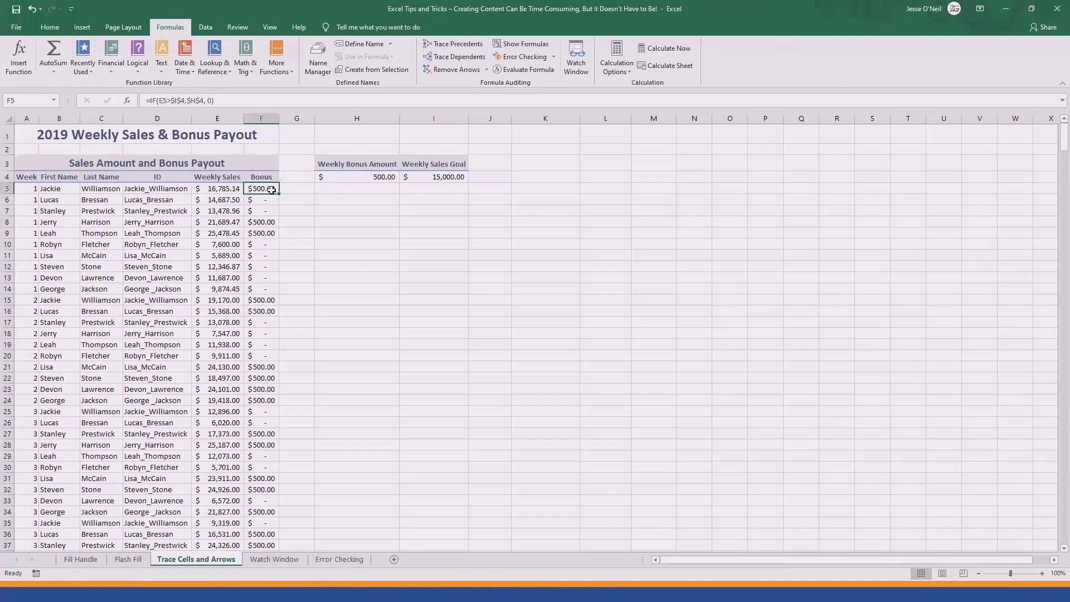
click(455, 44)
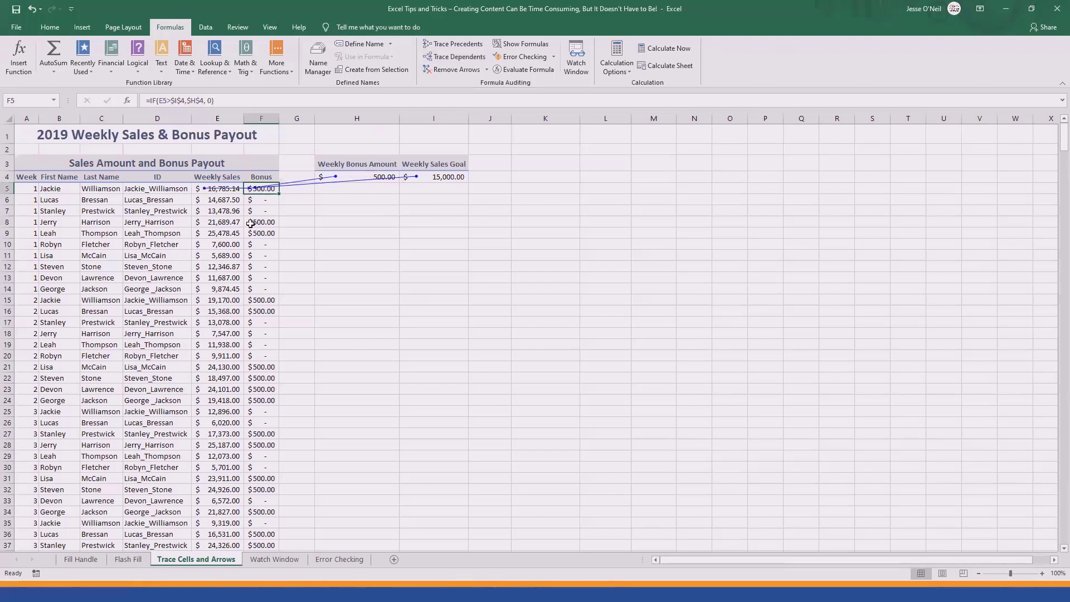
- Trace the precedents of each Bonus formula from F6 through F13, and remove all the arrows
click(260, 204)
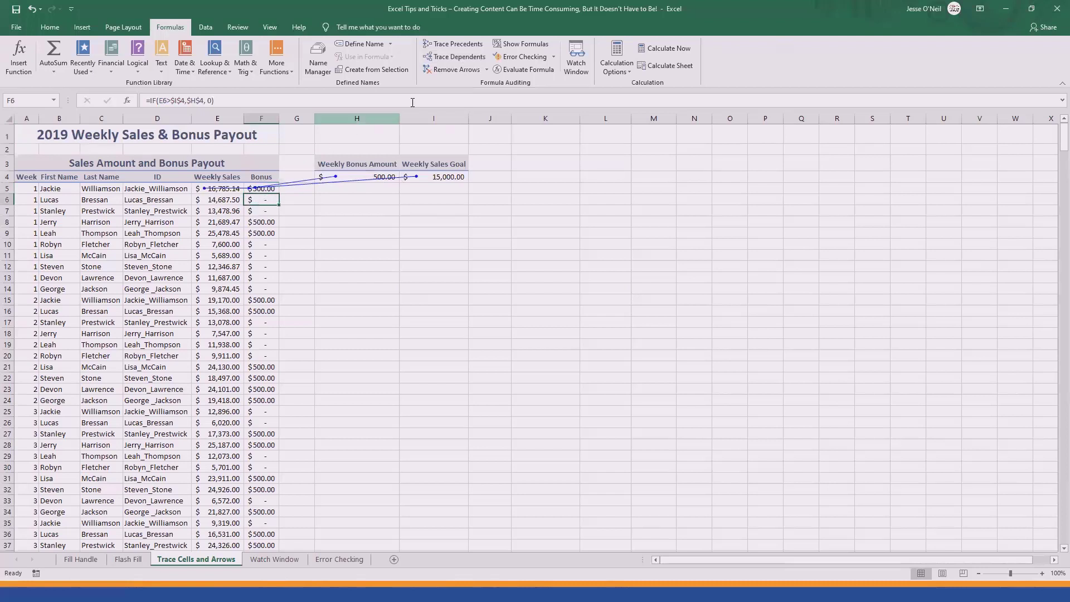
click(460, 44)
click(256, 211)
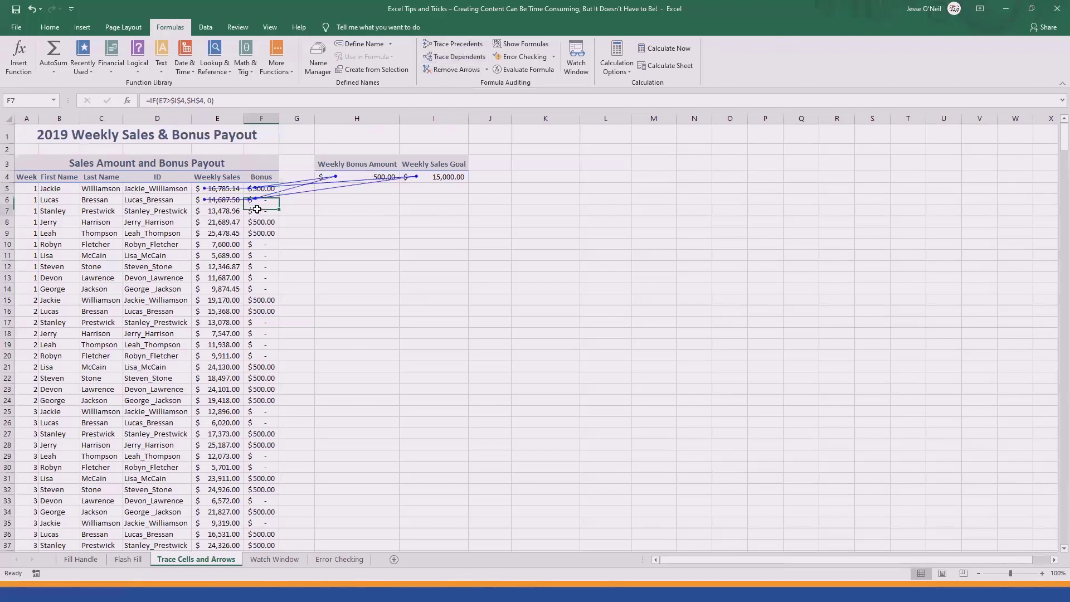
click(432, 49)
click(262, 222)
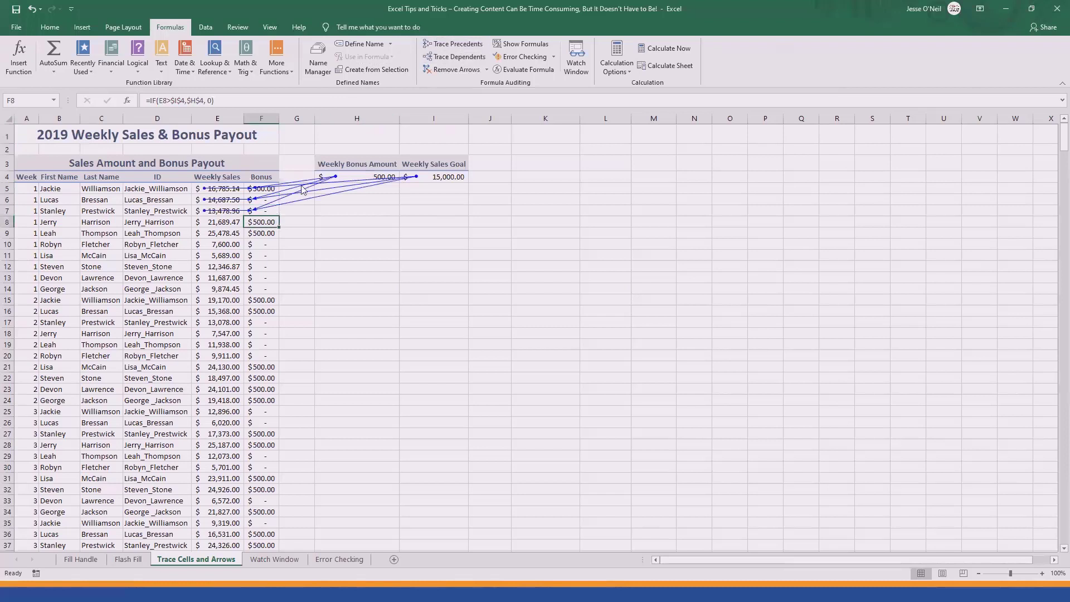
click(452, 44)
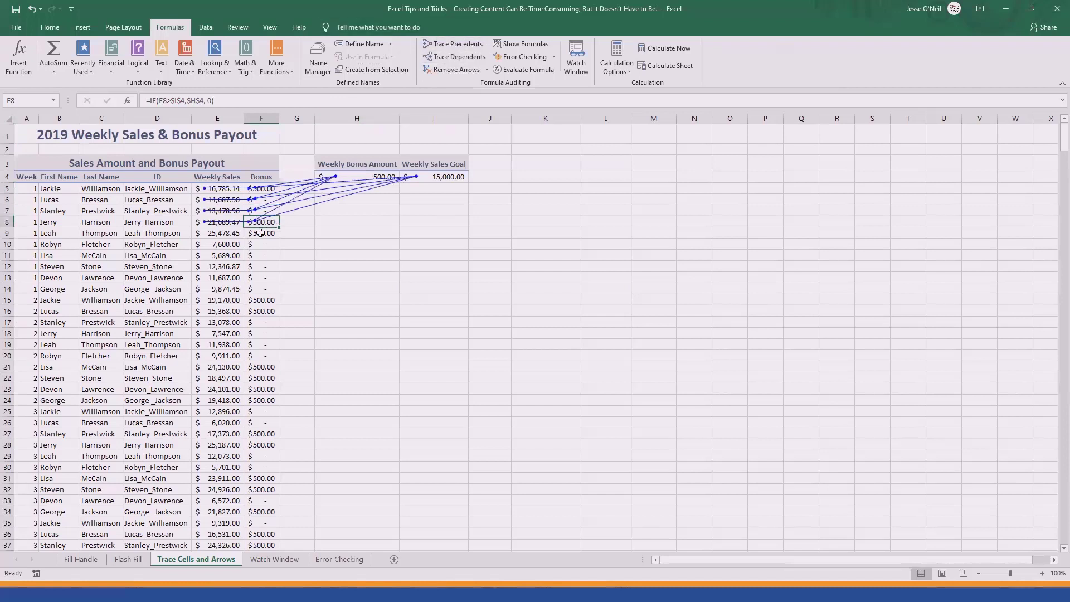
click(261, 233)
click(454, 44)
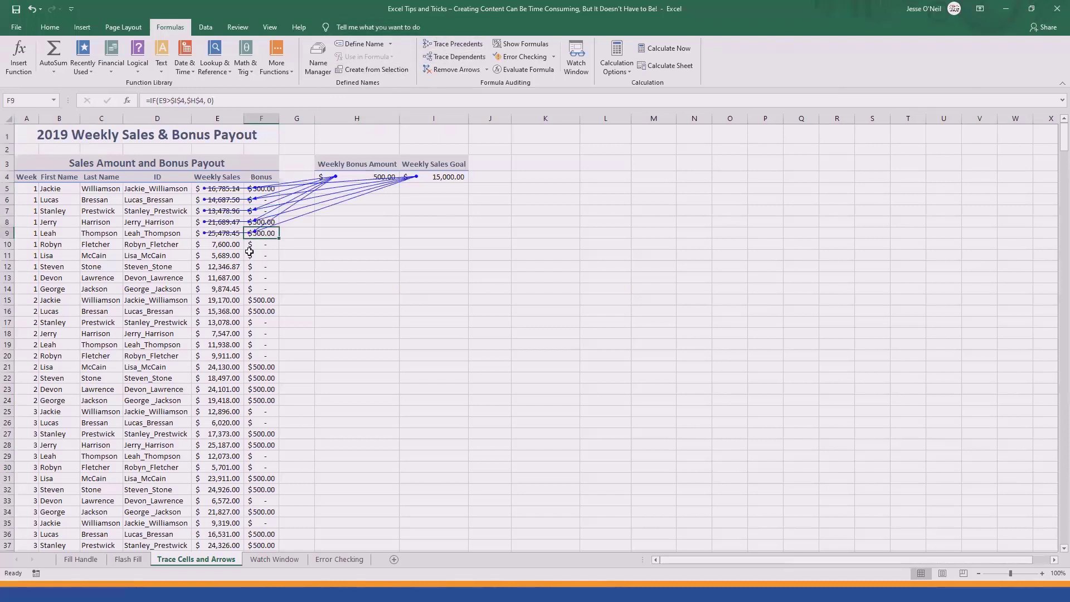
click(262, 244)
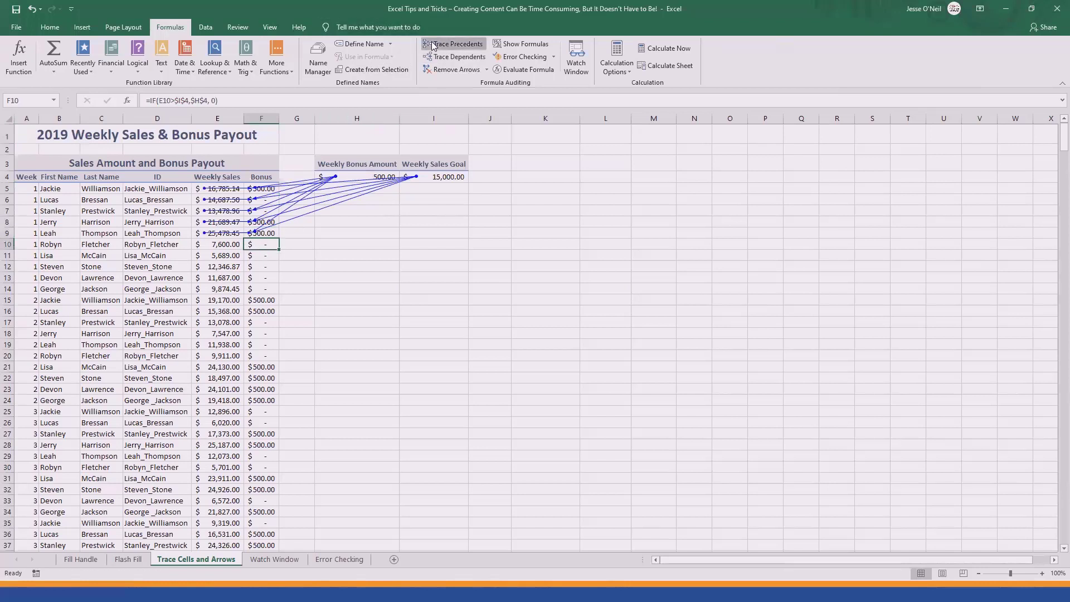
click(453, 45)
click(267, 257)
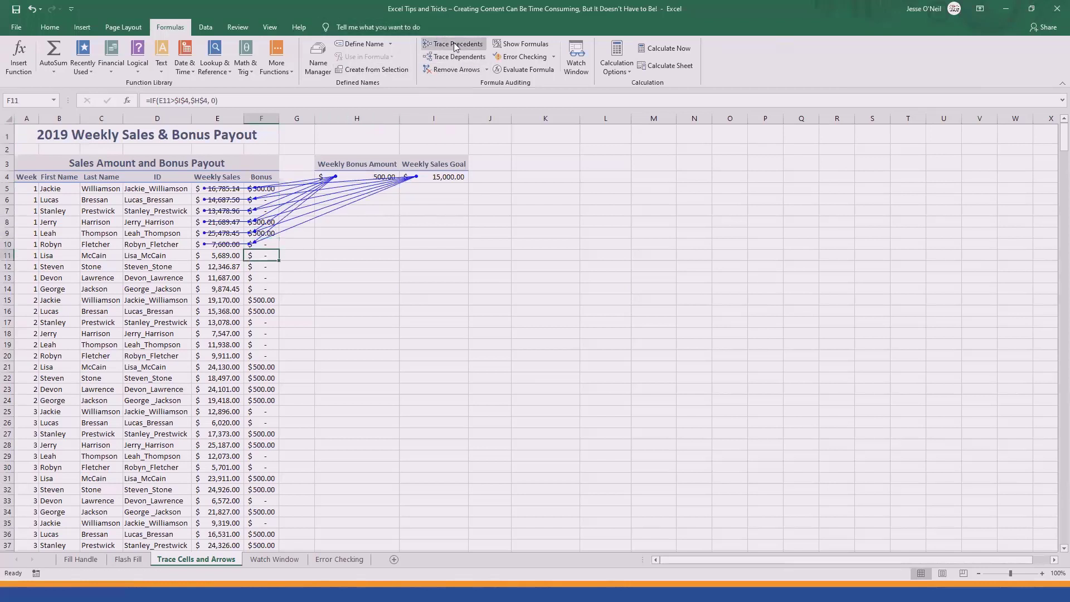
click(452, 44)
click(263, 269)
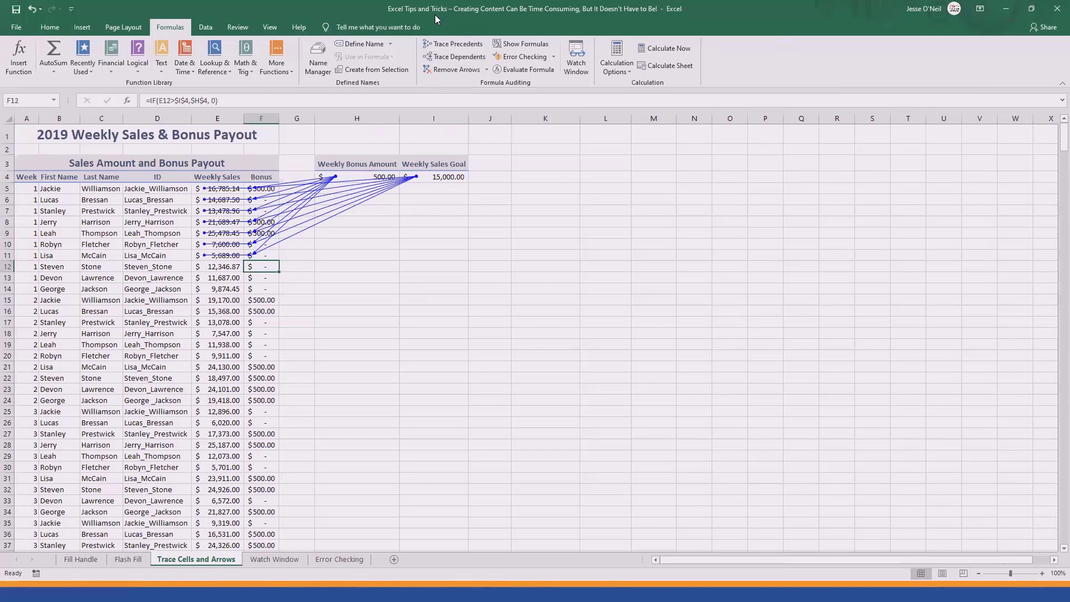
click(449, 44)
click(263, 278)
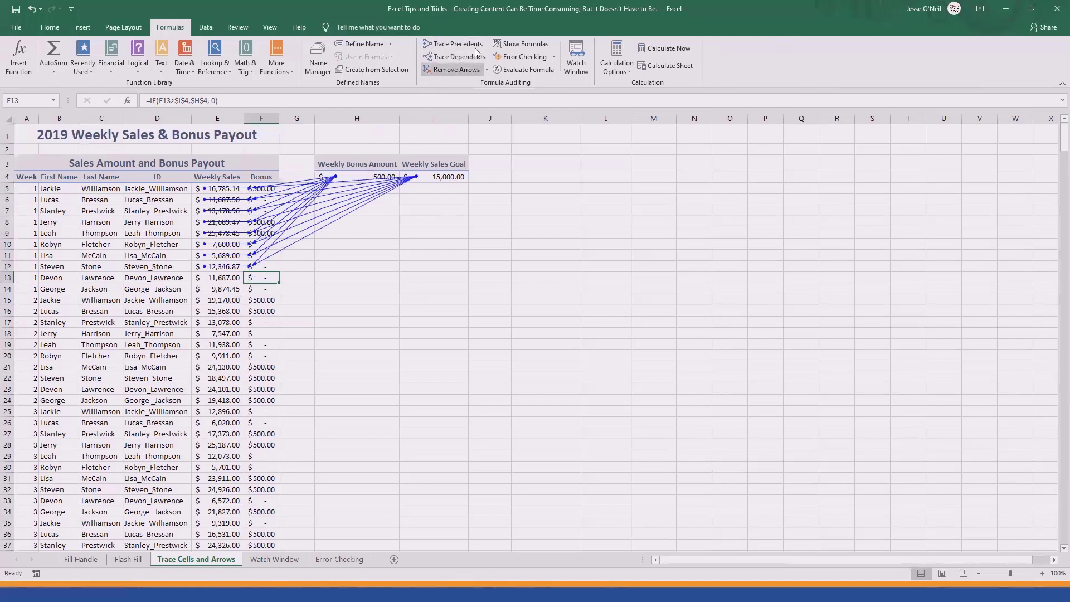
click(452, 46)
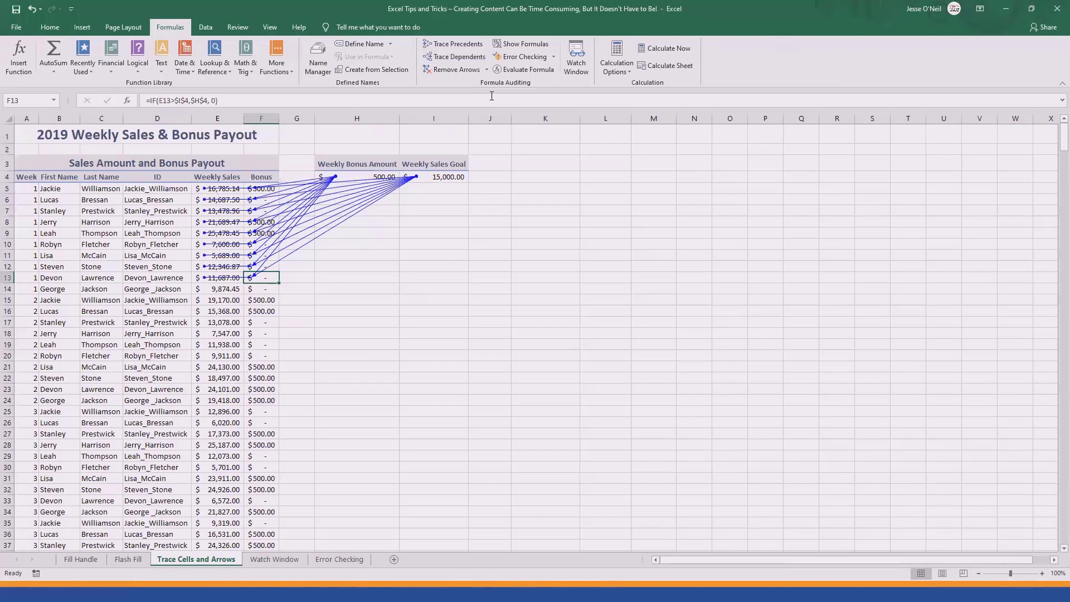
click(457, 71)
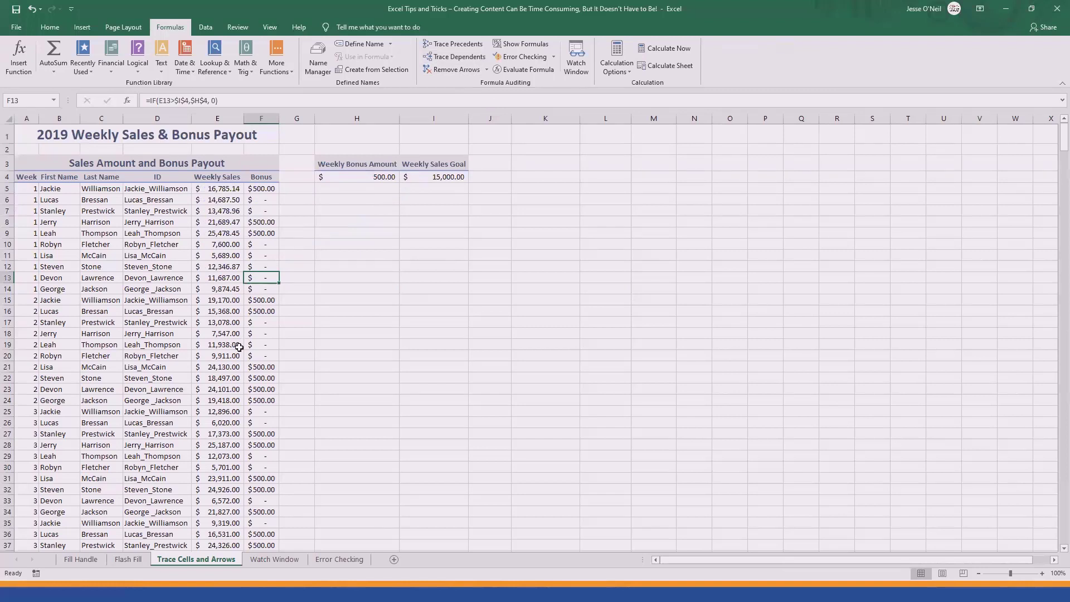
- Trace the dependents of the Weekly Bonus Amount in H4, review the arrows down the Bonus column, and remove them
click(380, 177)
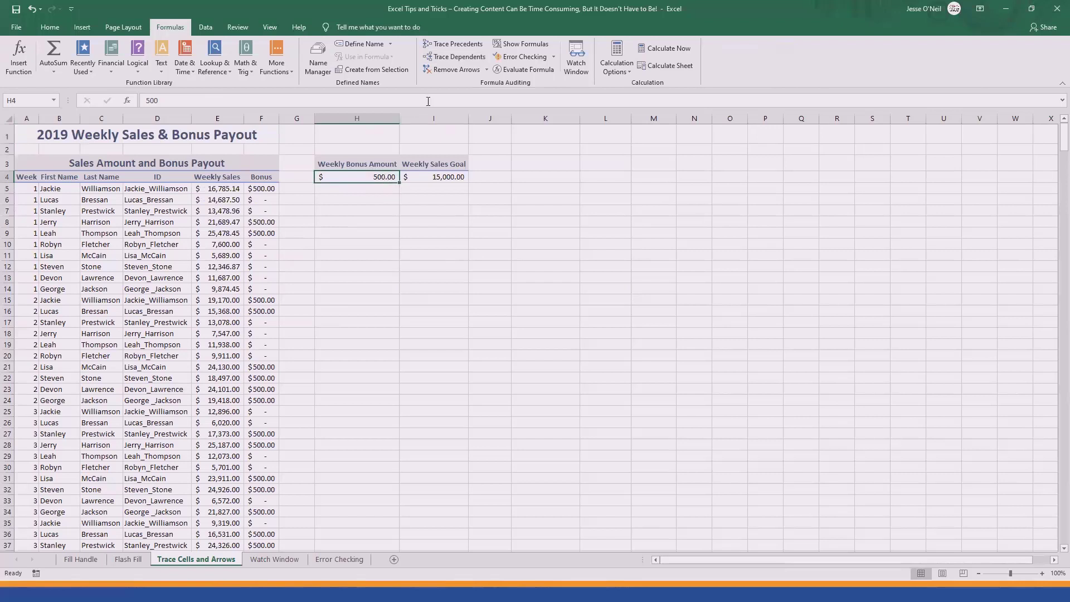
click(446, 59)
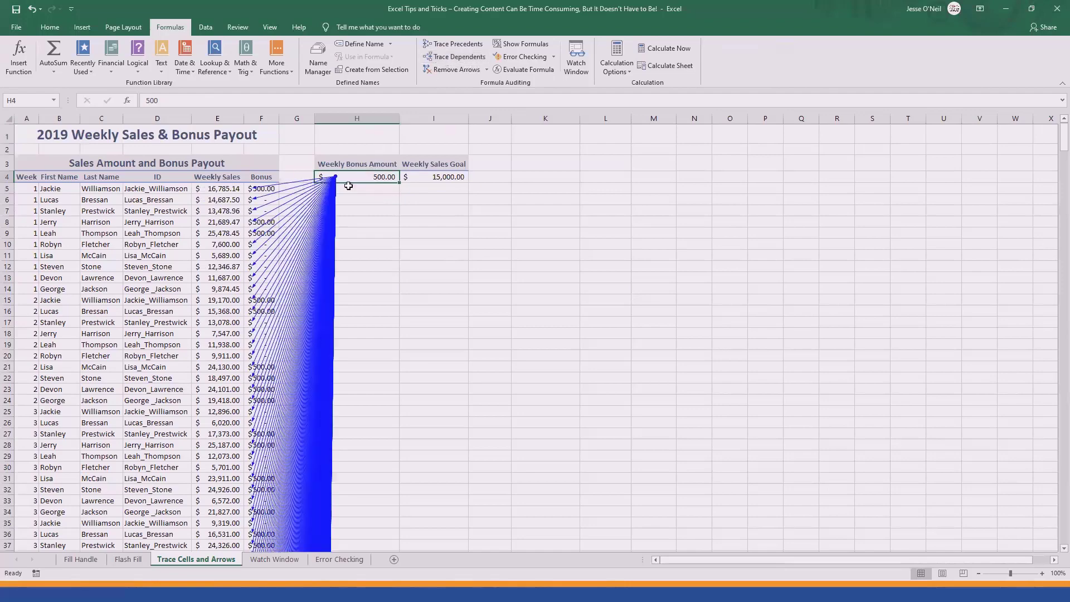
scroll(252, 355, down, 14)
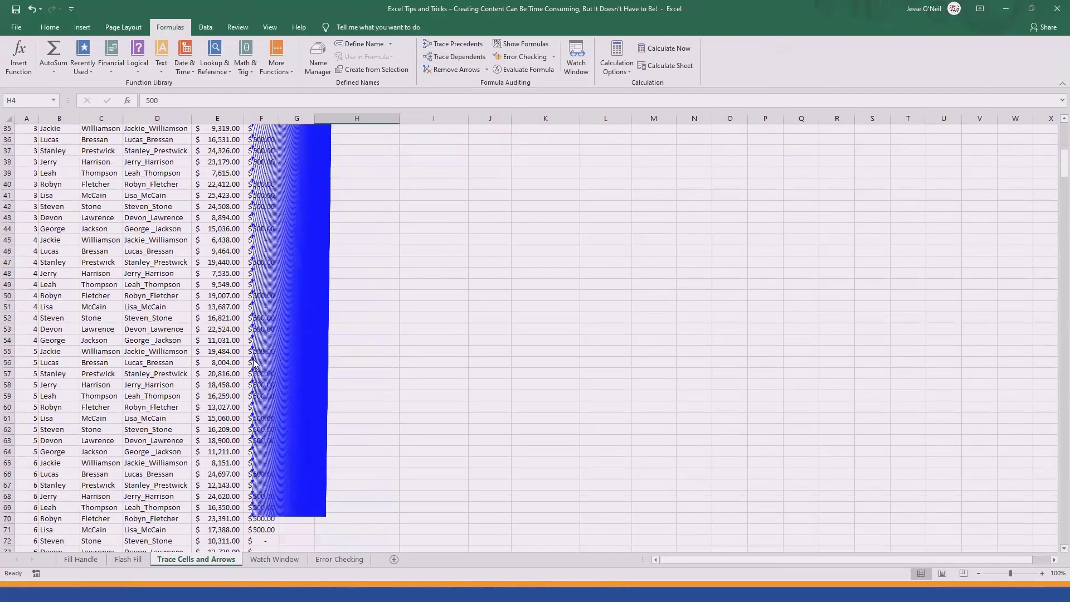
scroll(254, 363, up, 2)
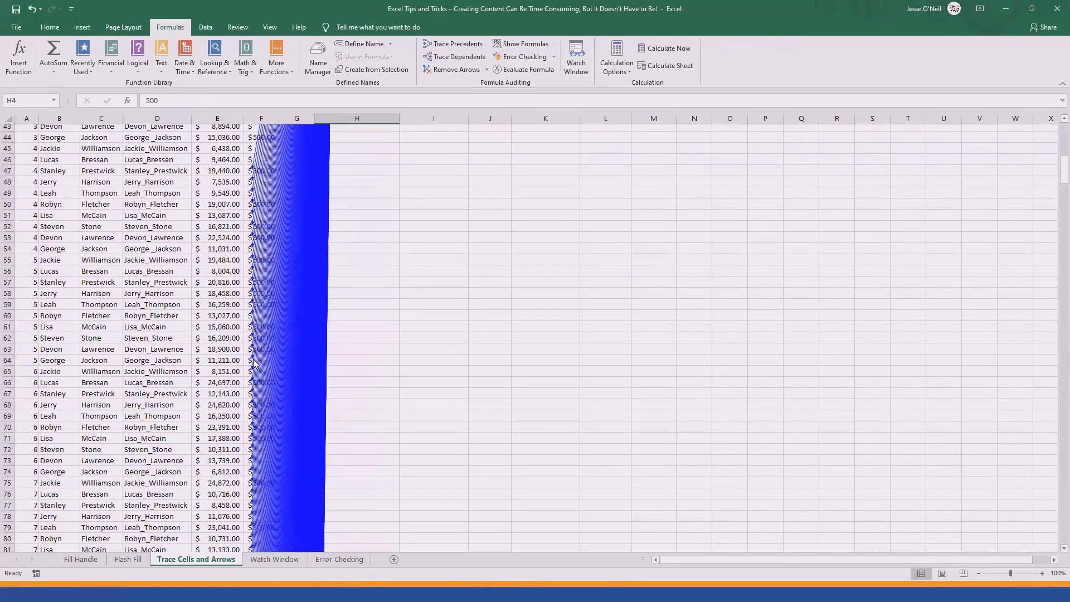
scroll(254, 364, up, 12)
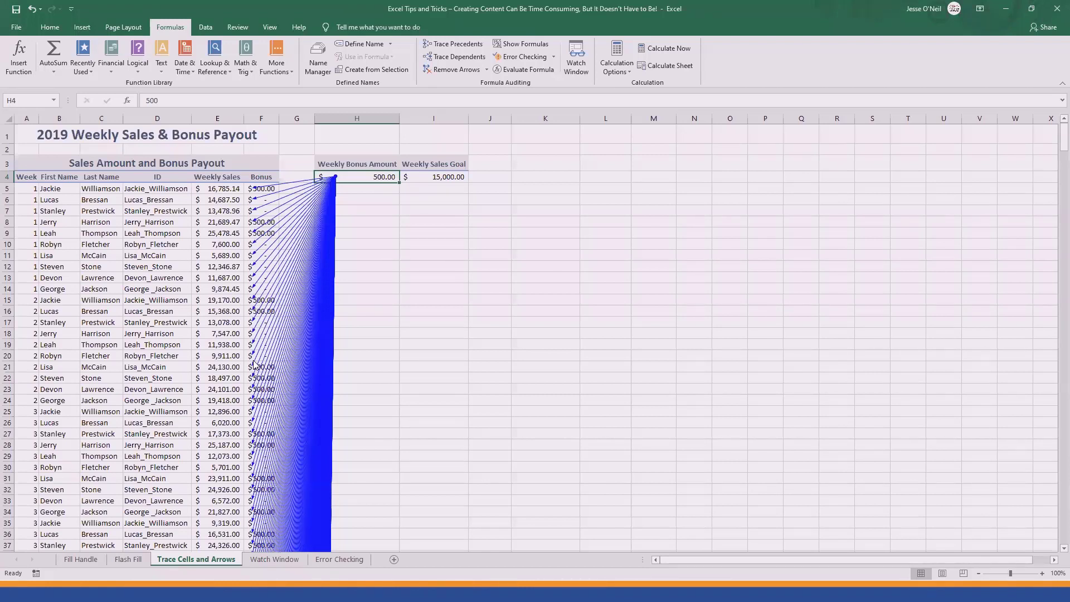
click(451, 70)
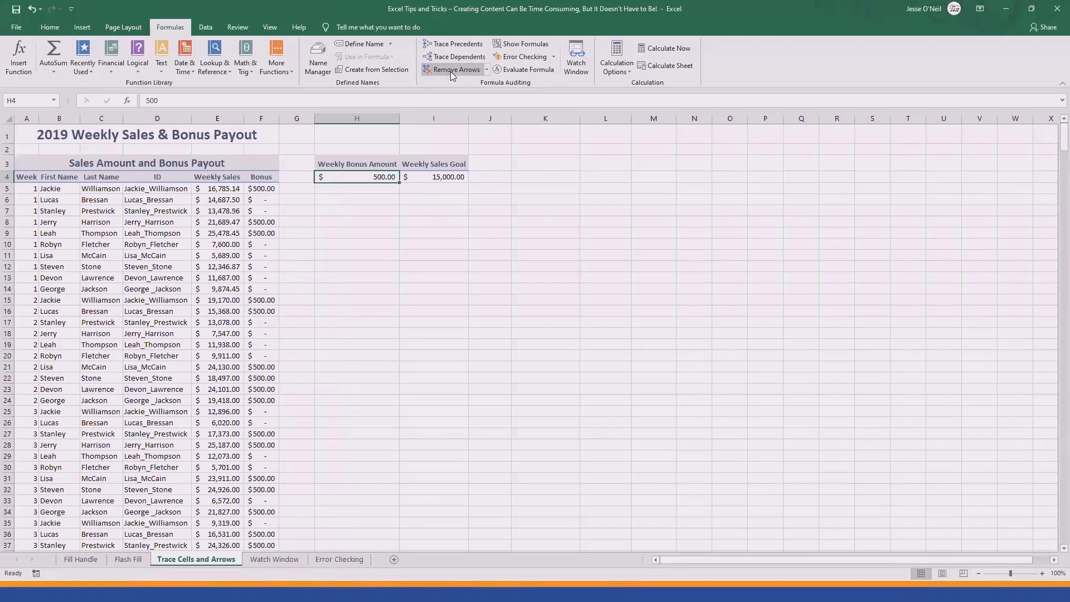
- On the Watch Window sheet, examine the Bonus Payout formulas in D3:D12 and the Trace Cells and Arrows sheet they reference
click(272, 559)
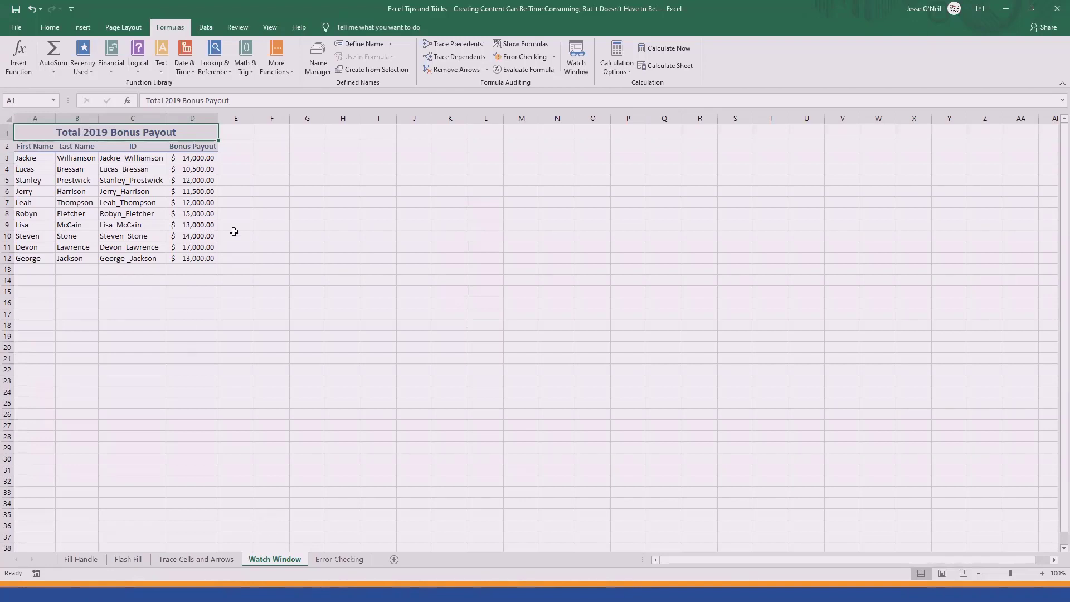
click(188, 156)
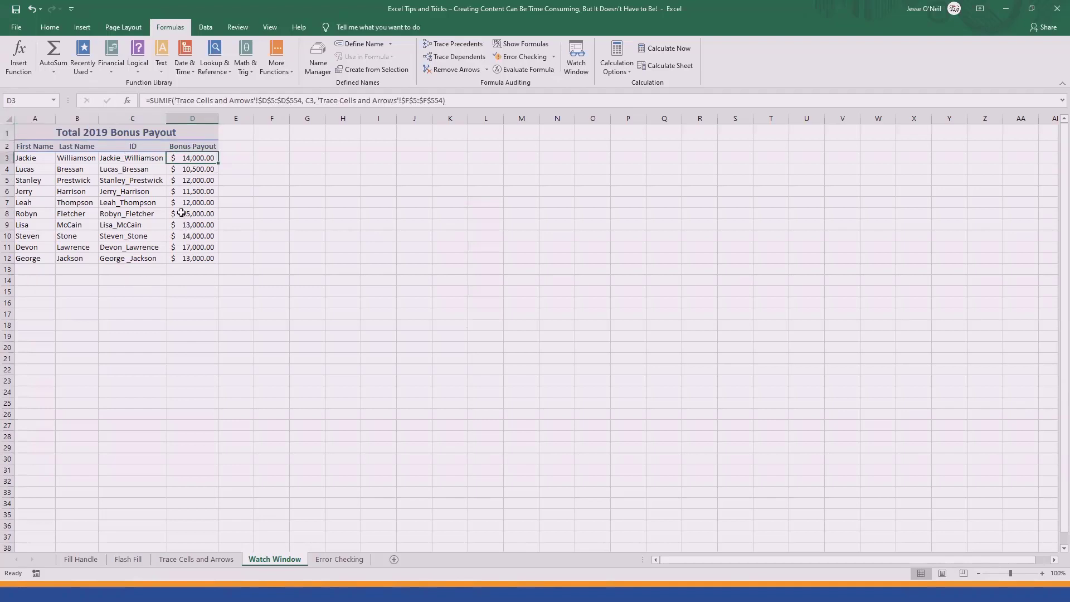
drag(182, 213, 192, 258)
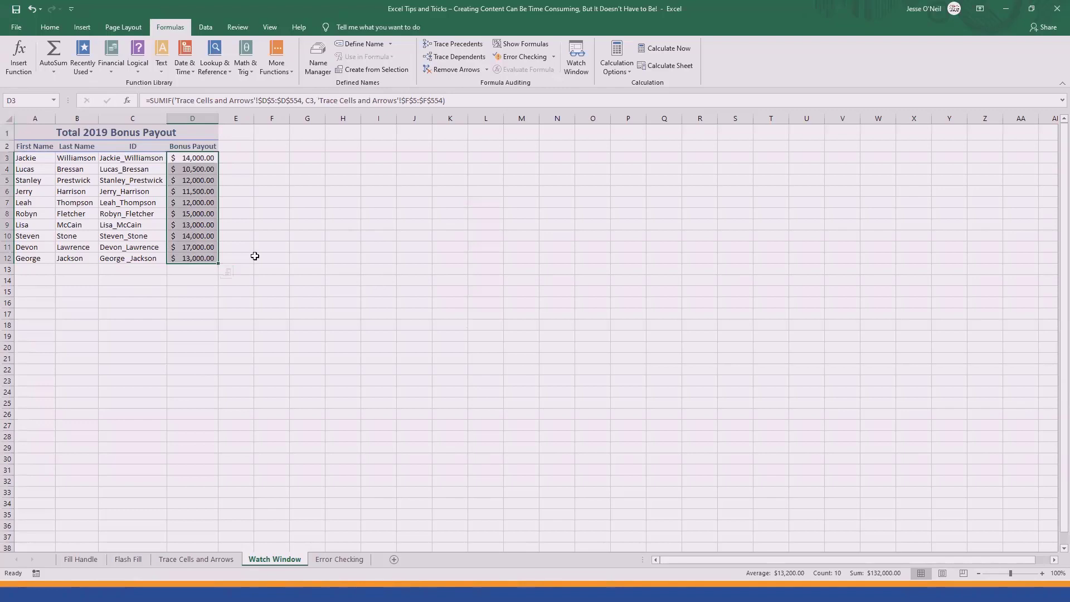
click(201, 560)
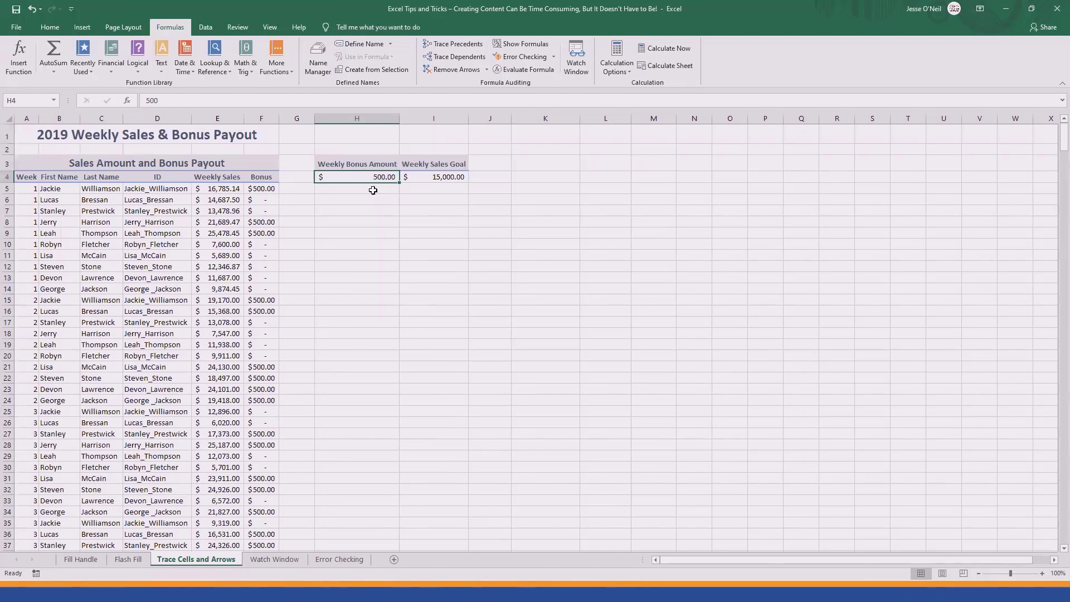
click(291, 561)
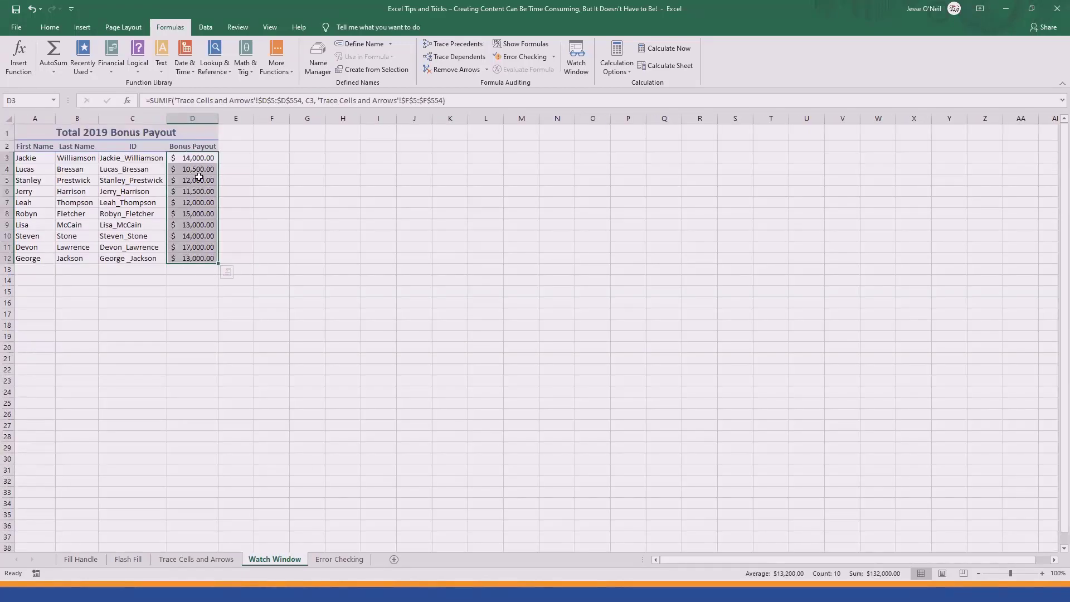
click(289, 178)
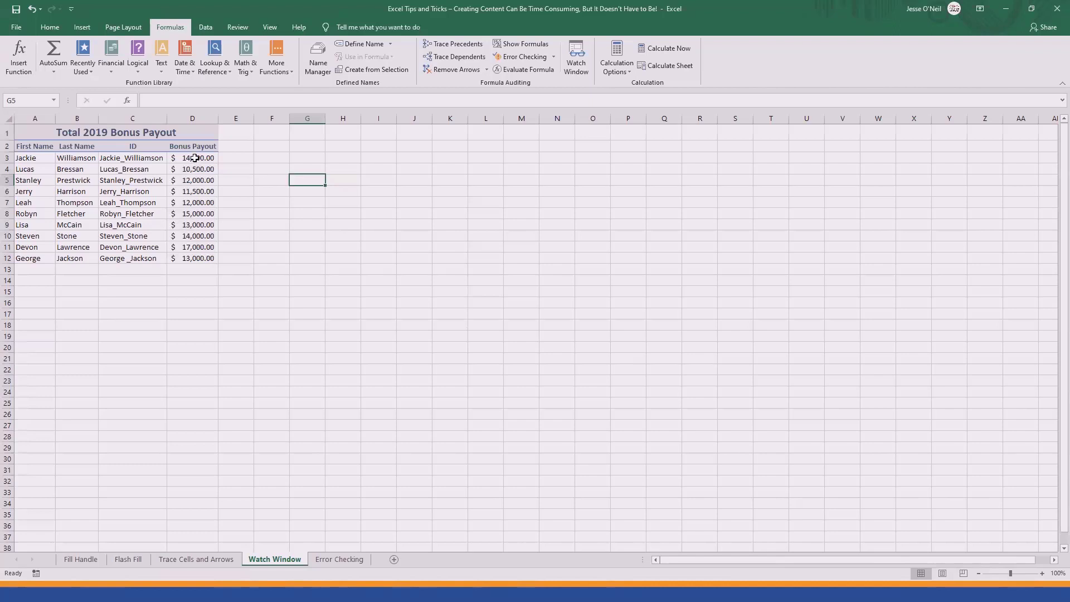
- Select the Bonus Payout cells D3:D12, show the Watch Window, and widen it to reveal the watched formulas
drag(194, 158, 194, 260)
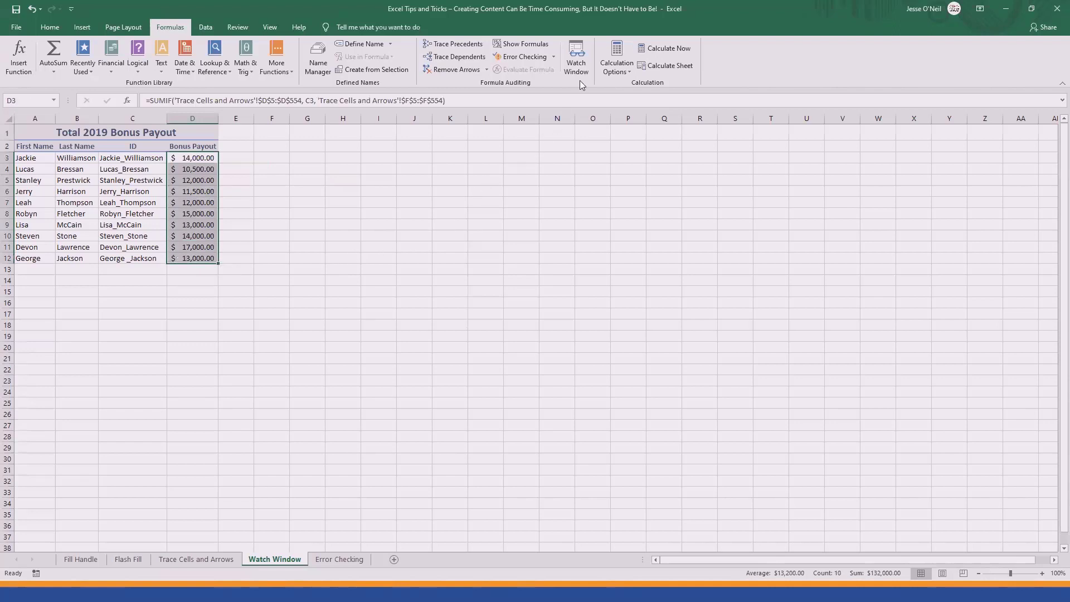
click(576, 58)
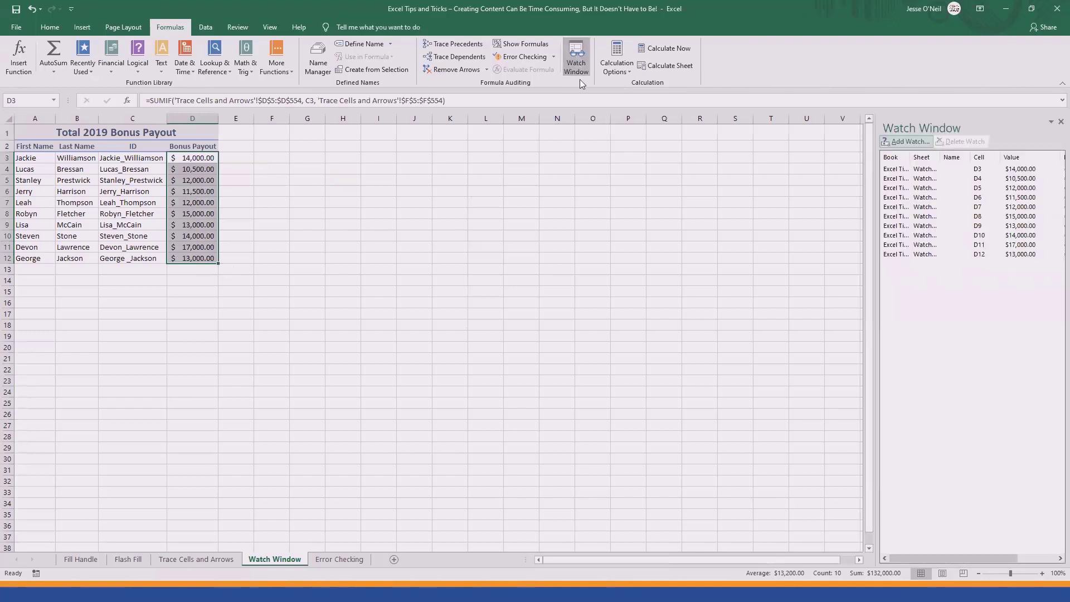
drag(877, 317, 768, 317)
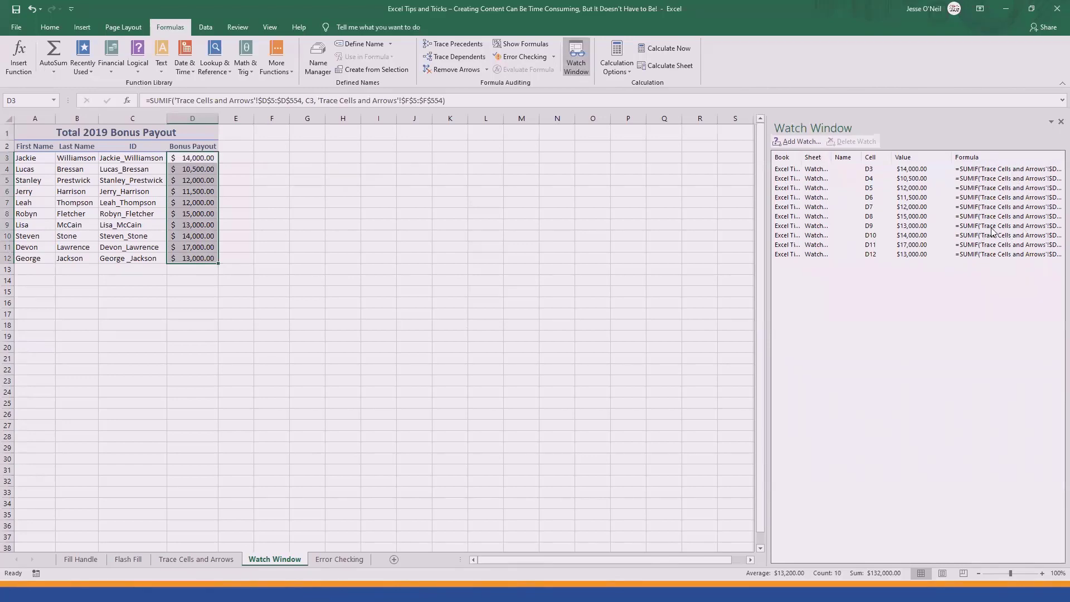
- Set the Weekly Bonus Amount in H4 of the Trace Cells and Arrows sheet to 250
click(213, 560)
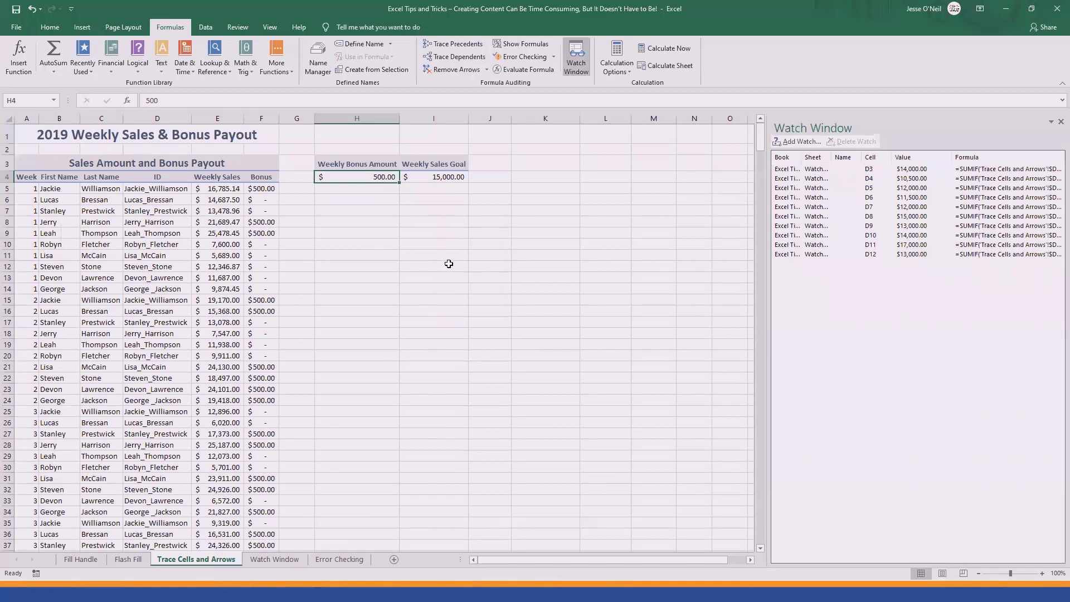
double_click(363, 176)
drag(385, 177, 409, 177)
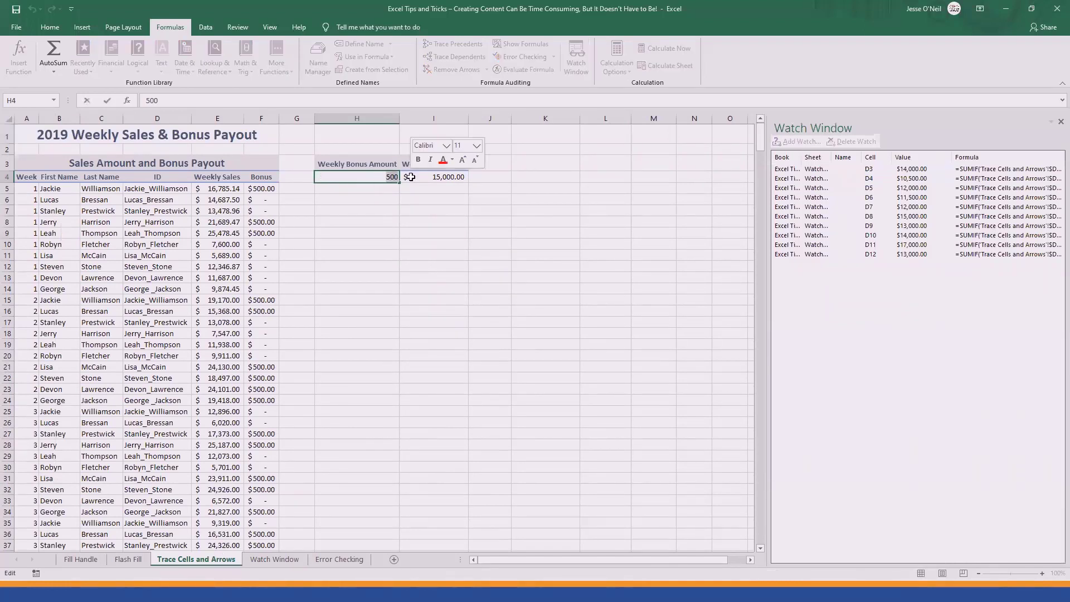
text(250)
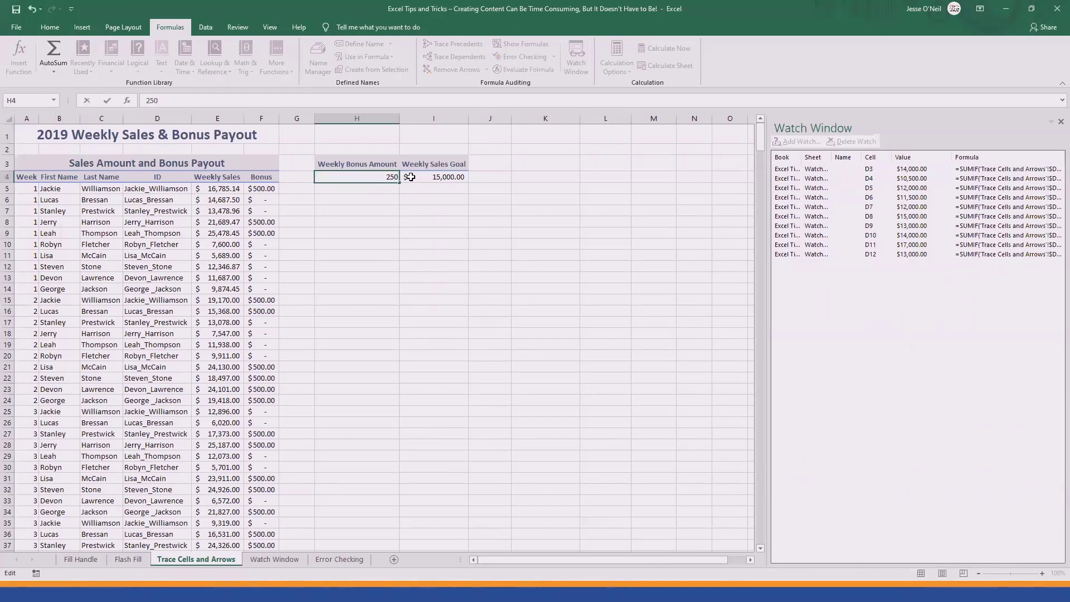
key(Return)
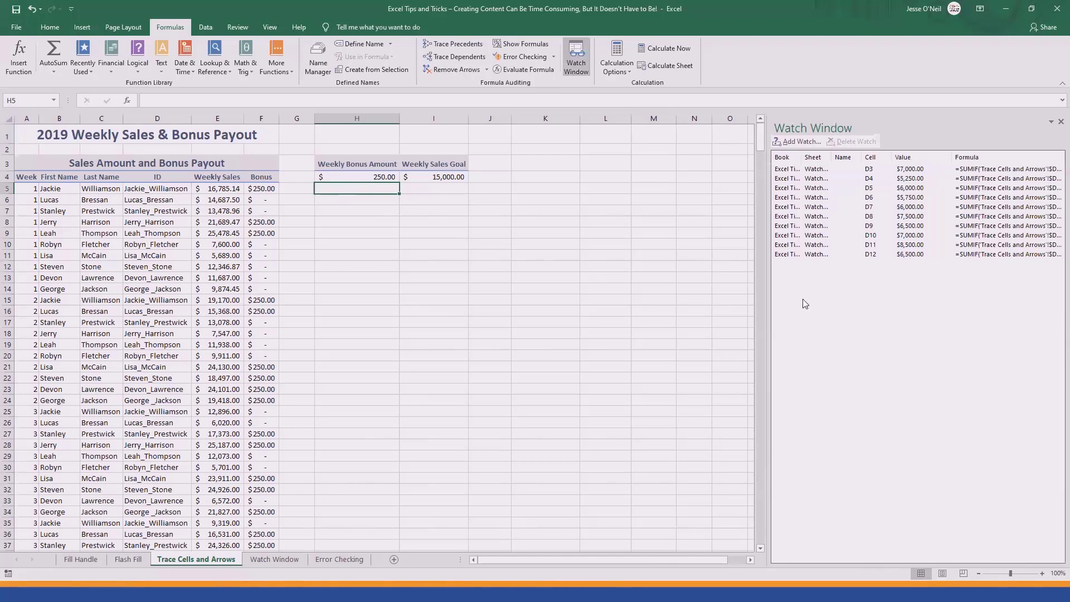
- Open the Error Checking sheet and close the Watch Window
click(336, 561)
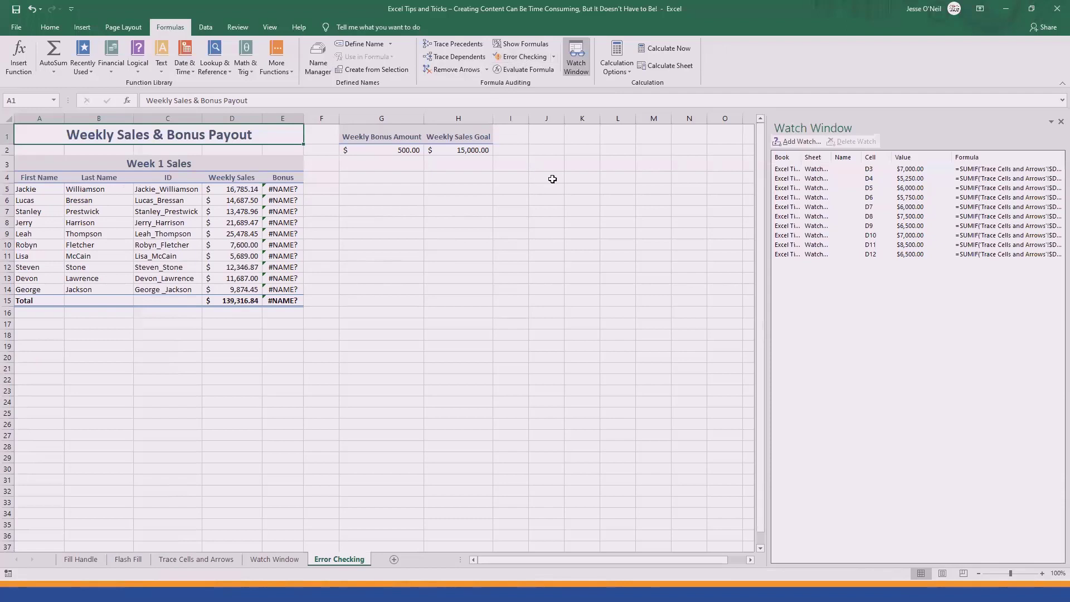
click(1060, 121)
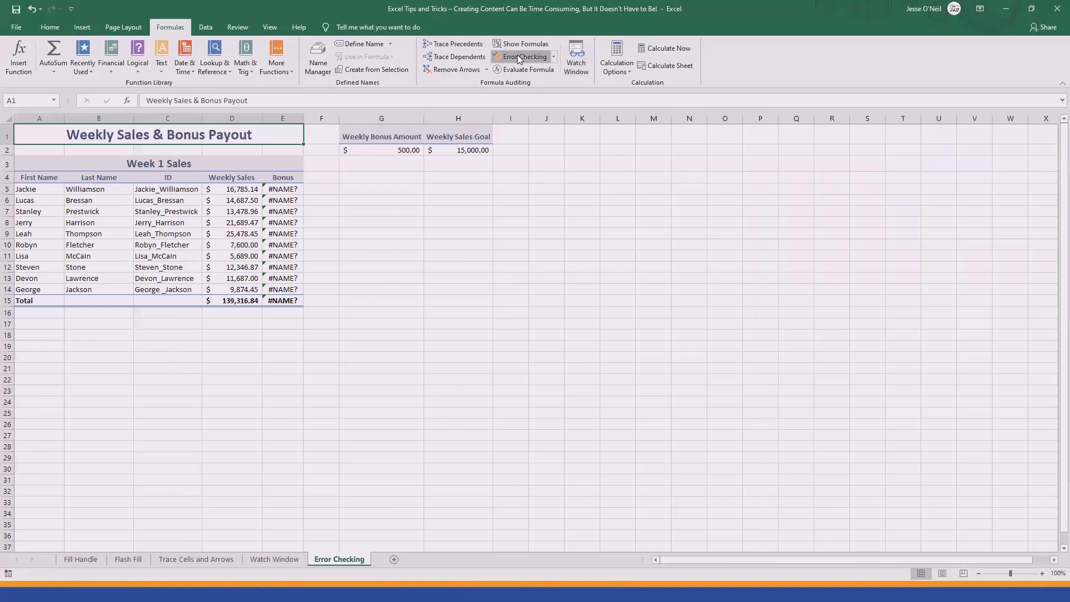
- Run an error check on the sheet and show the calculation steps for the Bonus formula in E5
click(519, 58)
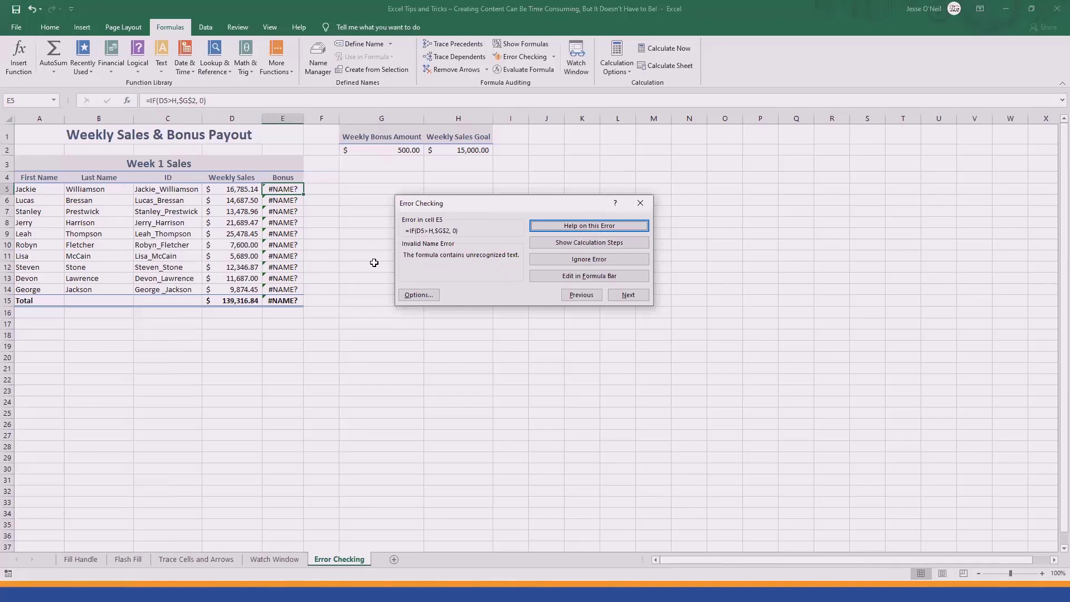
click(570, 246)
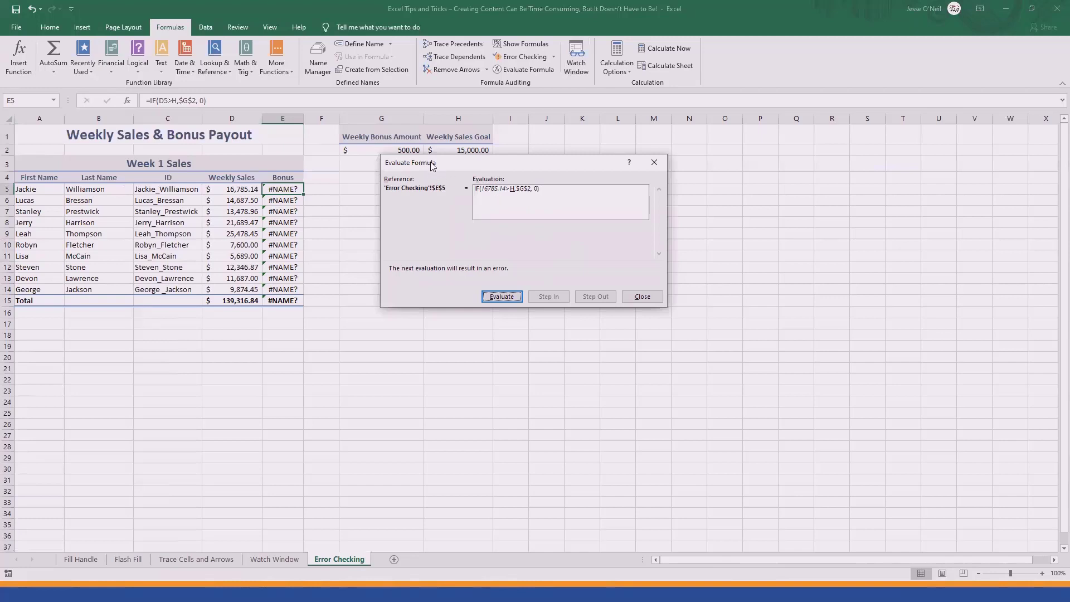
drag(439, 174, 437, 198)
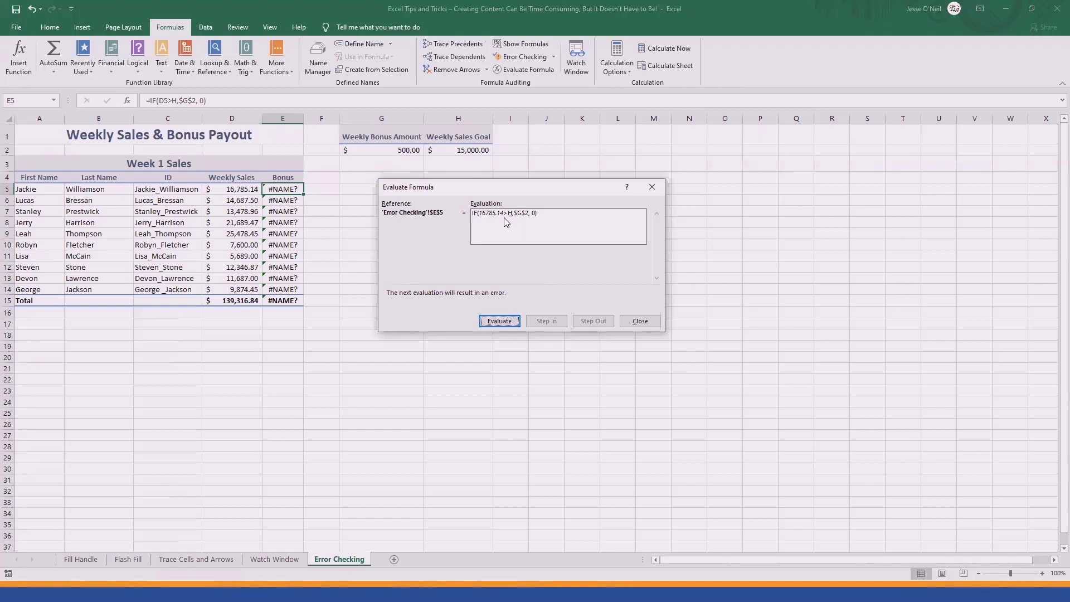
- Evaluate the underlined H reference in E5's Bonus formula, and close the formula evaluation and the error check
click(511, 322)
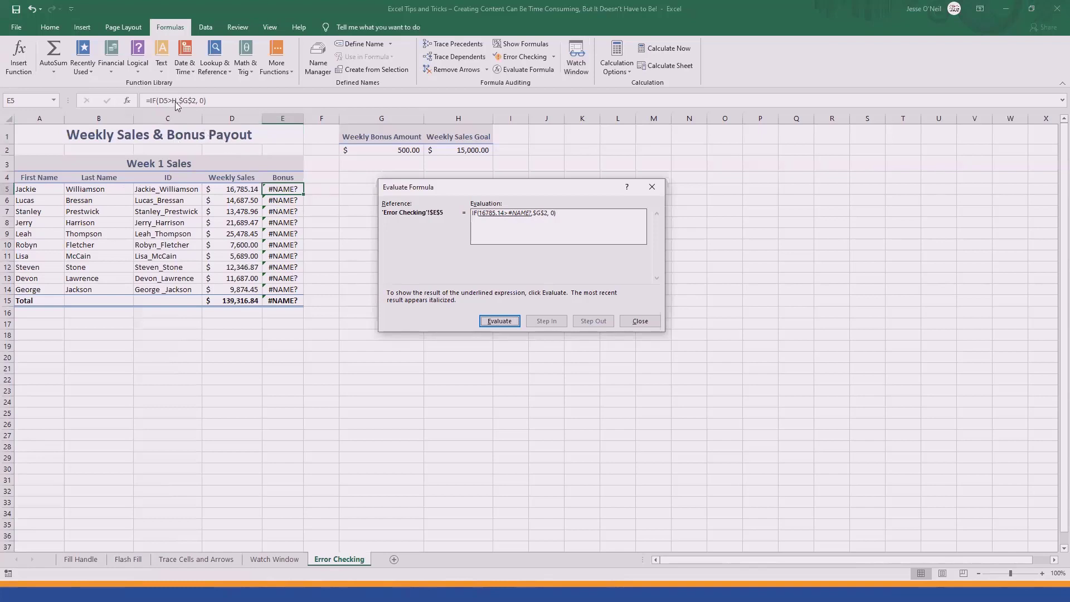
click(640, 322)
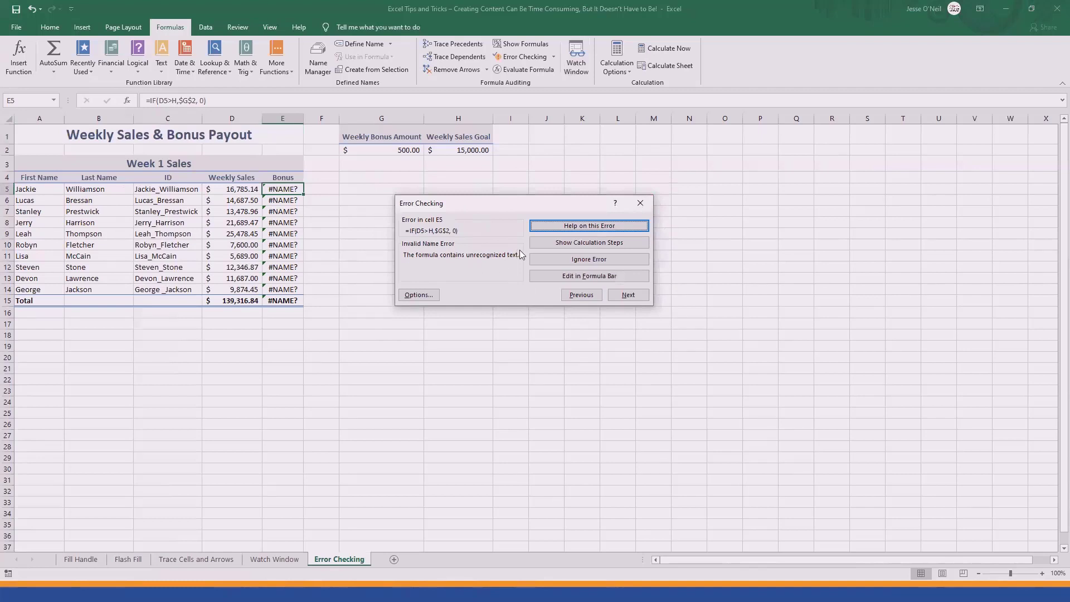
click(636, 200)
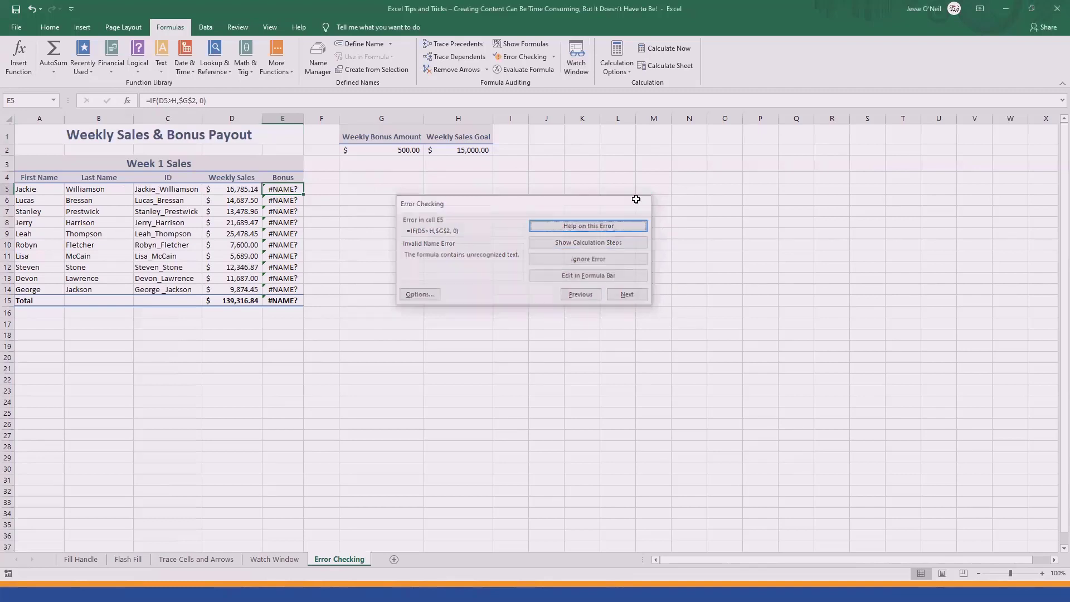
- Correct the Bonus formula in E5 to =IF(D5>$H$2,$G$2, 0) and fill it down to E14
click(176, 100)
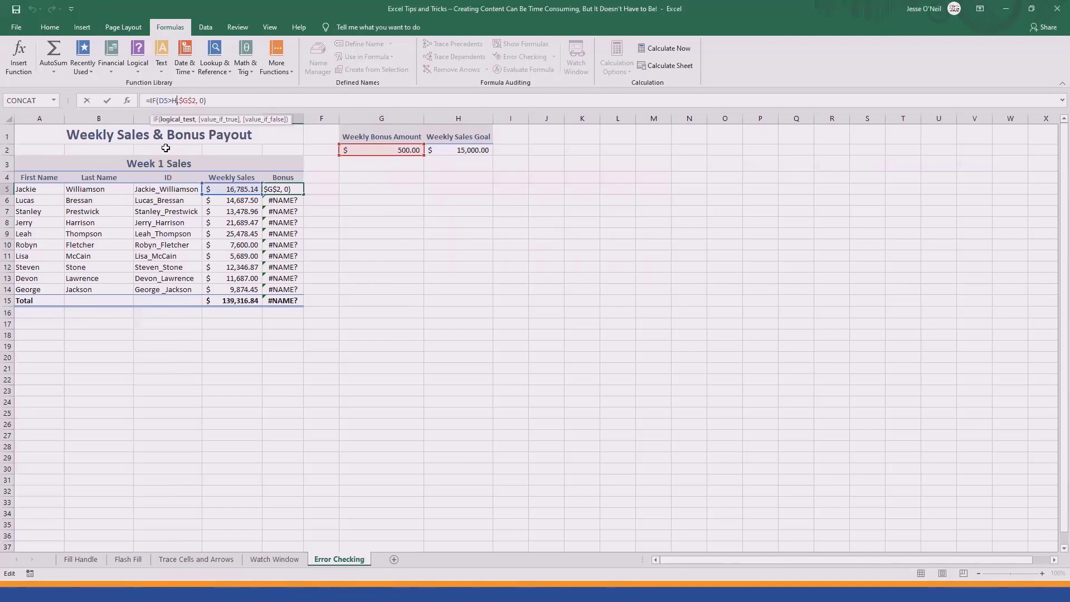
text(2)
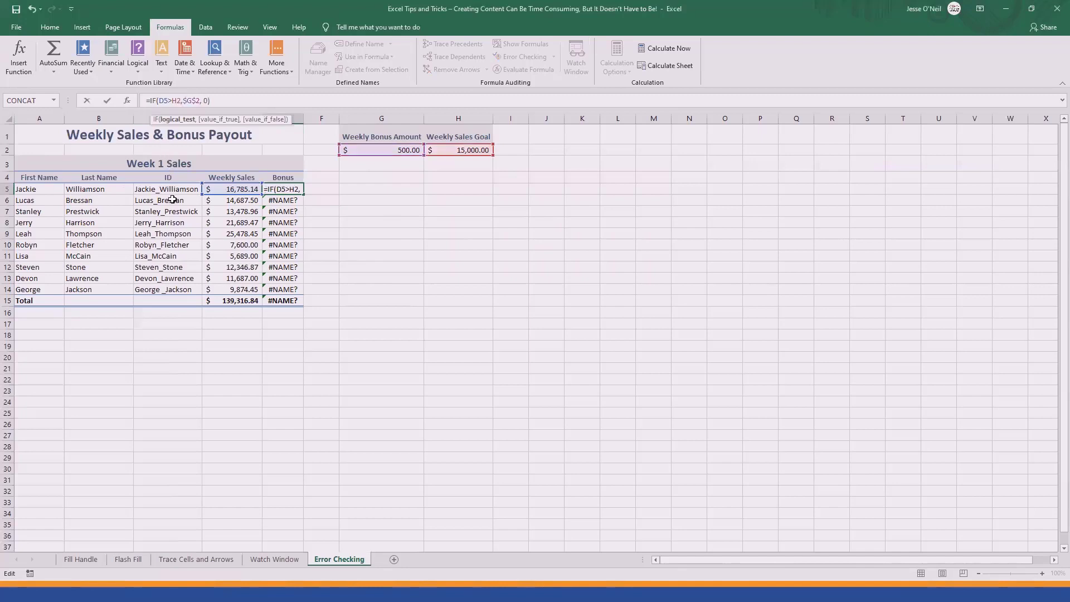
key(F4)
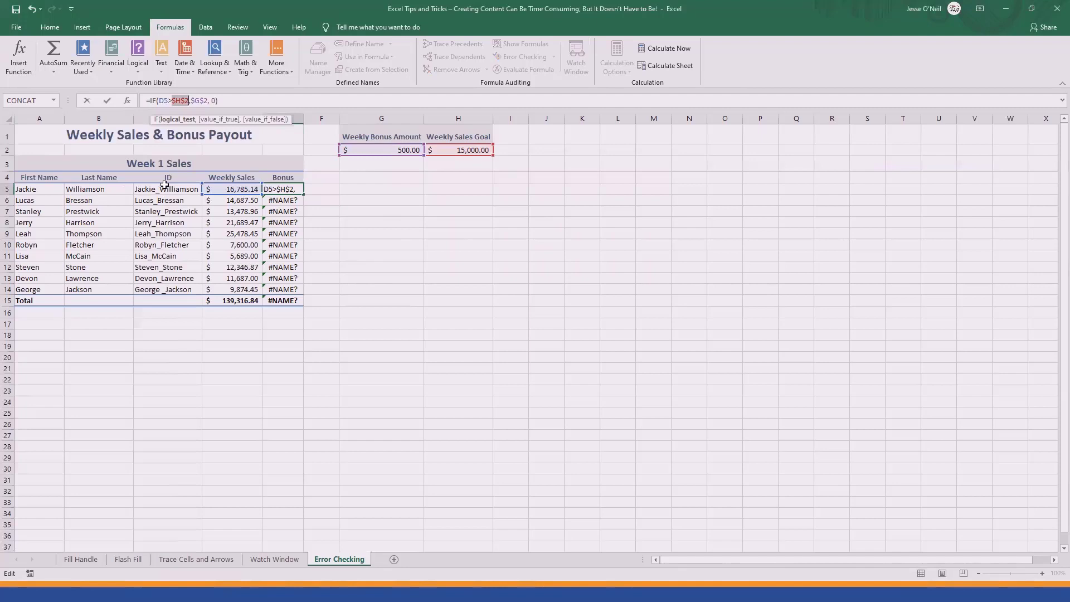
key(ctrl+Return)
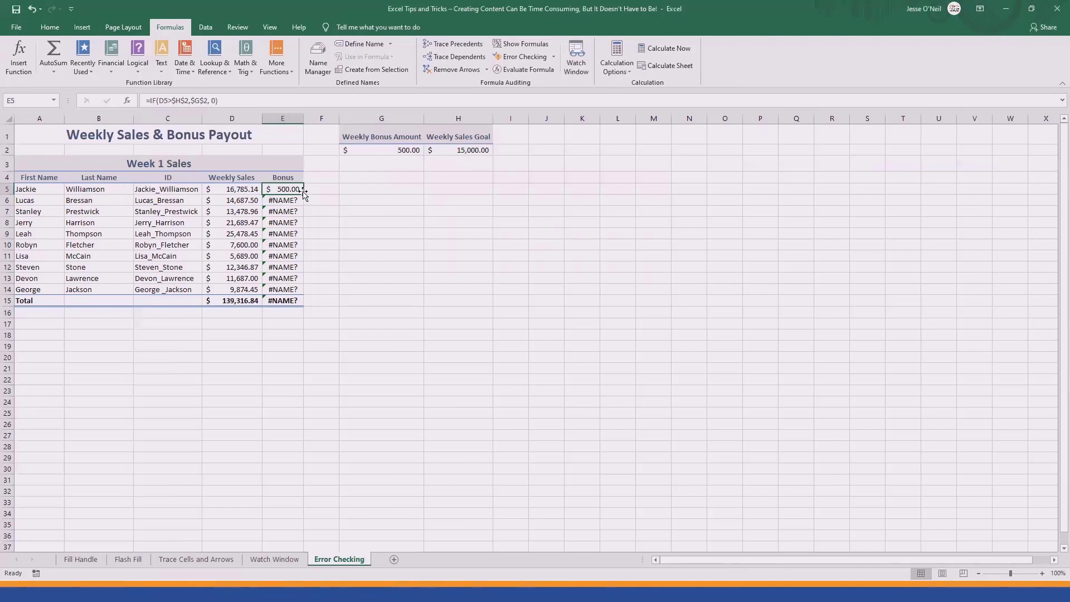
drag(303, 195, 293, 290)
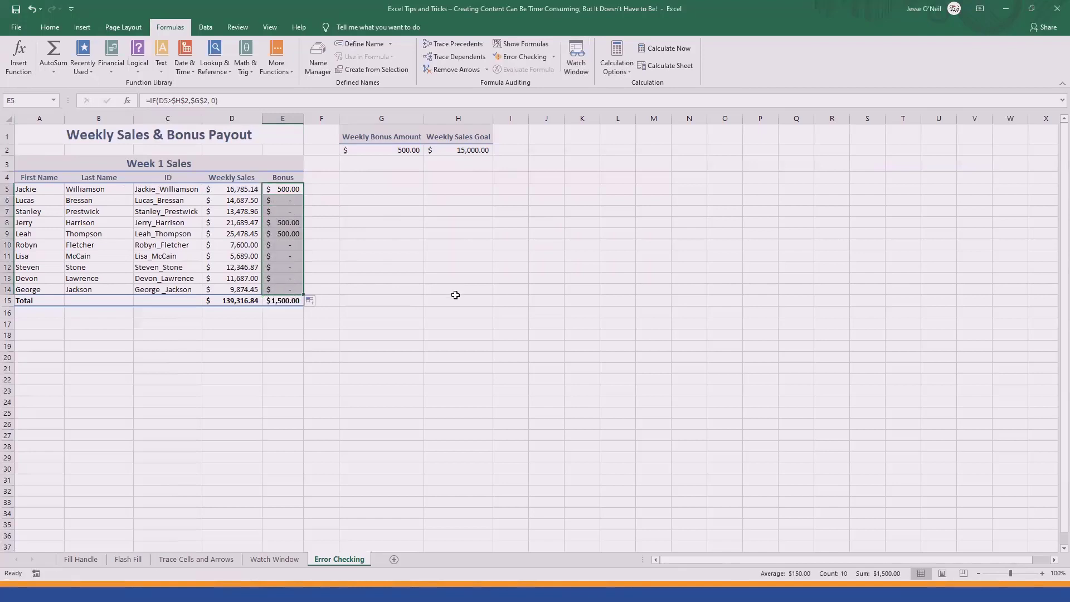
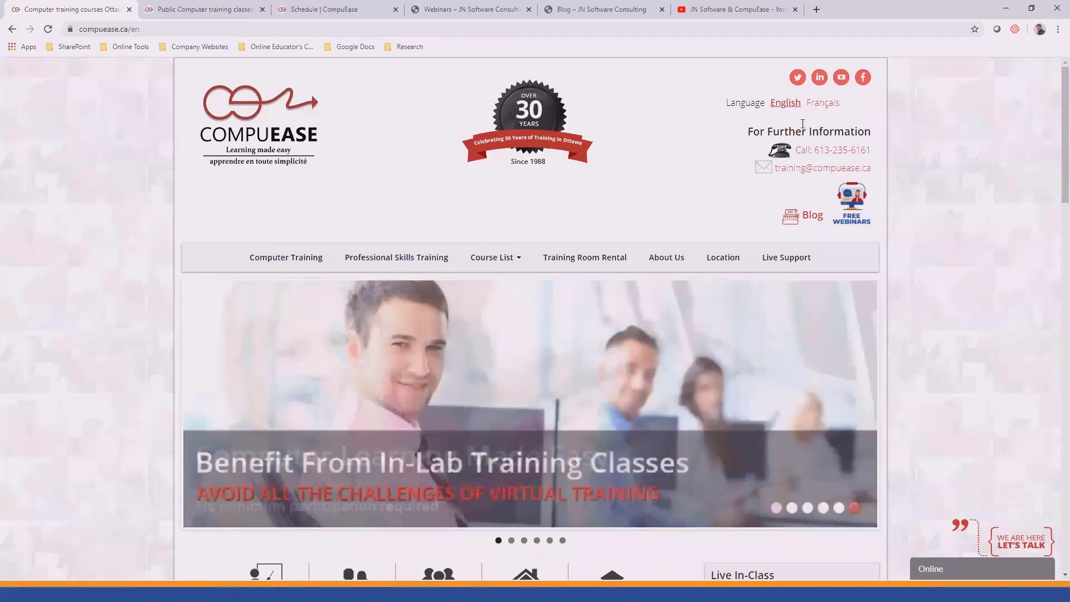
- Open the live chat on the CompuEase website and close it again
click(971, 573)
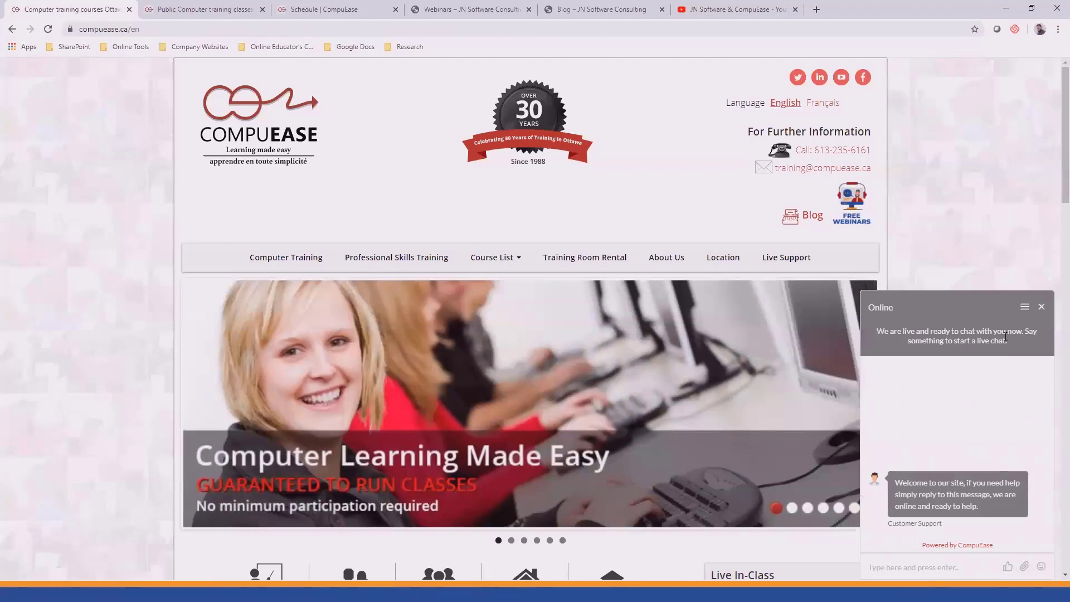
click(1044, 309)
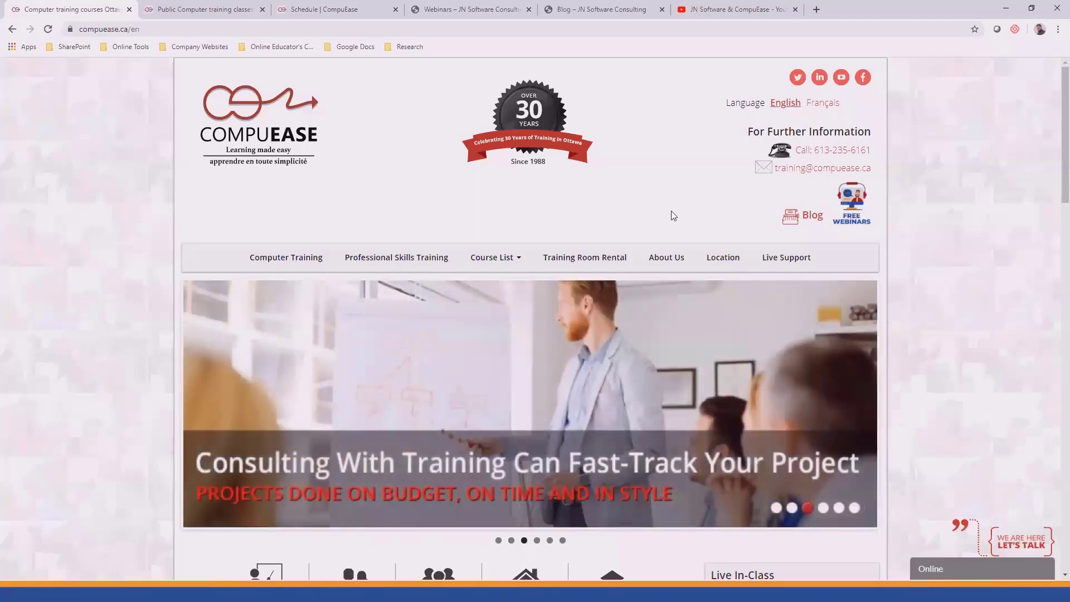
- Look through the posts on the JN Software Consulting blog and return towards the start of the page
click(563, 10)
scroll(499, 362, down, 2)
scroll(498, 367, down, 6)
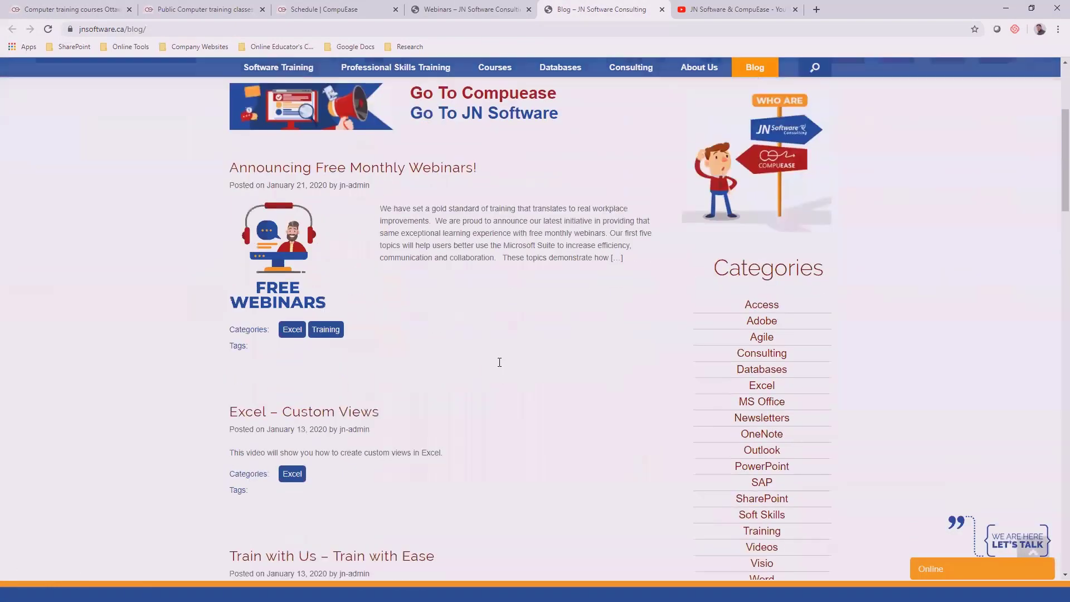
scroll(500, 368, down, 1)
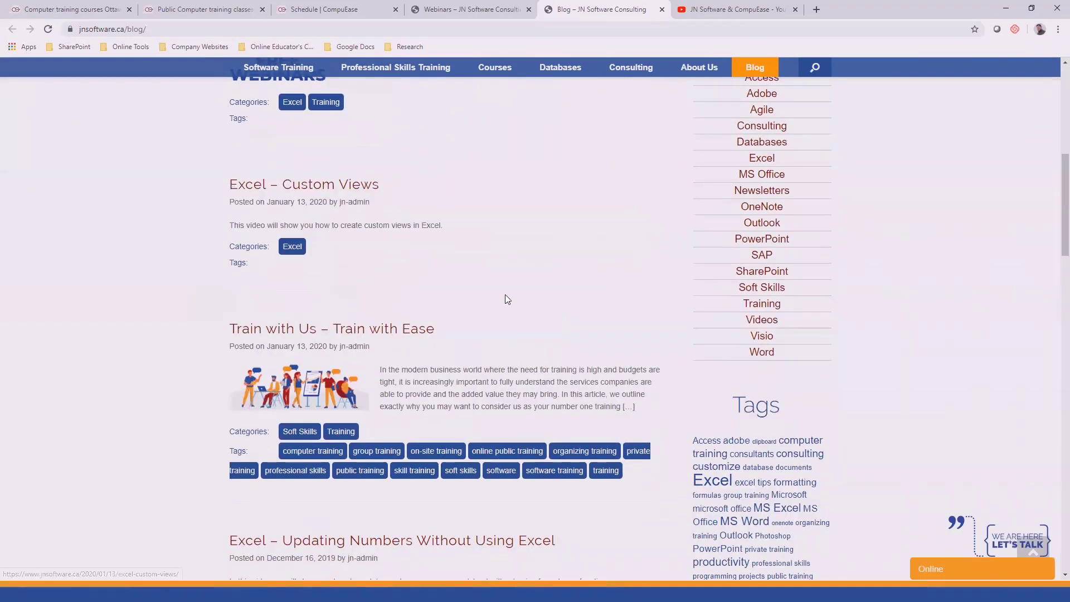
scroll(505, 295, down, 5)
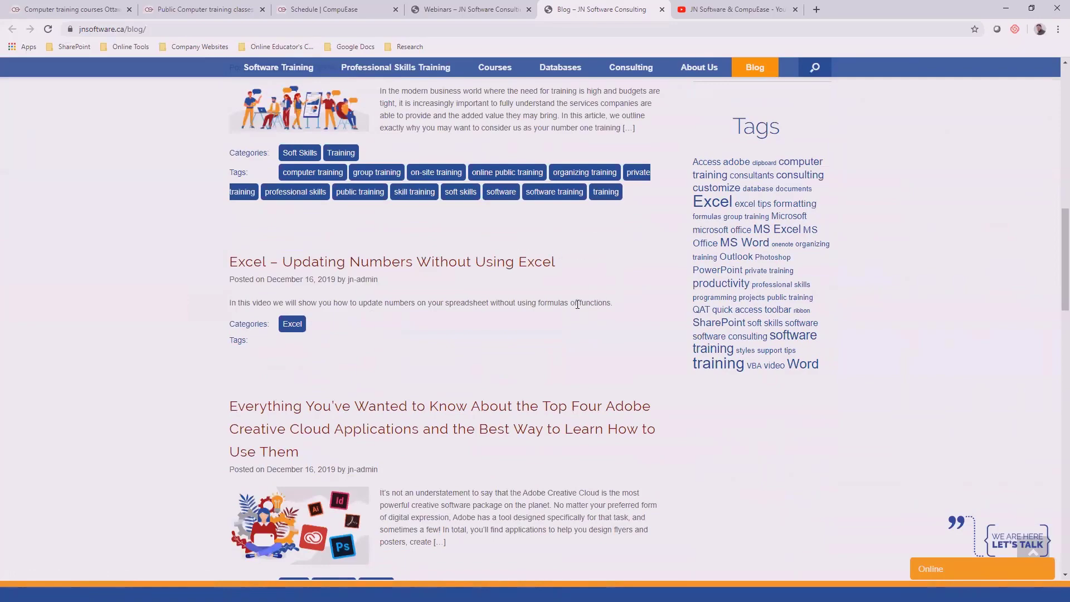
scroll(578, 304, down, 1)
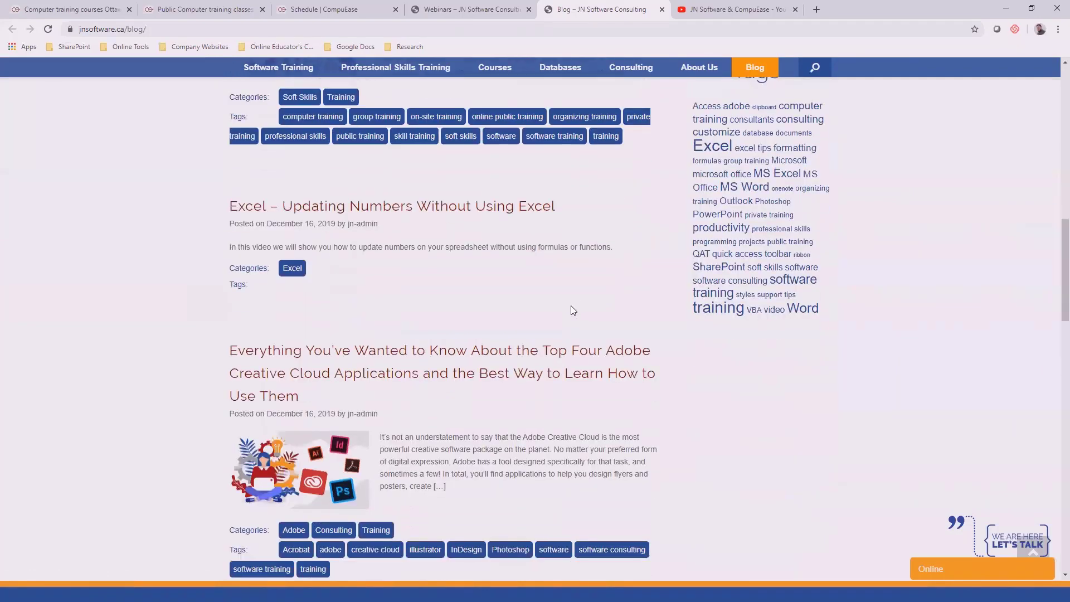
scroll(571, 308, up, 15)
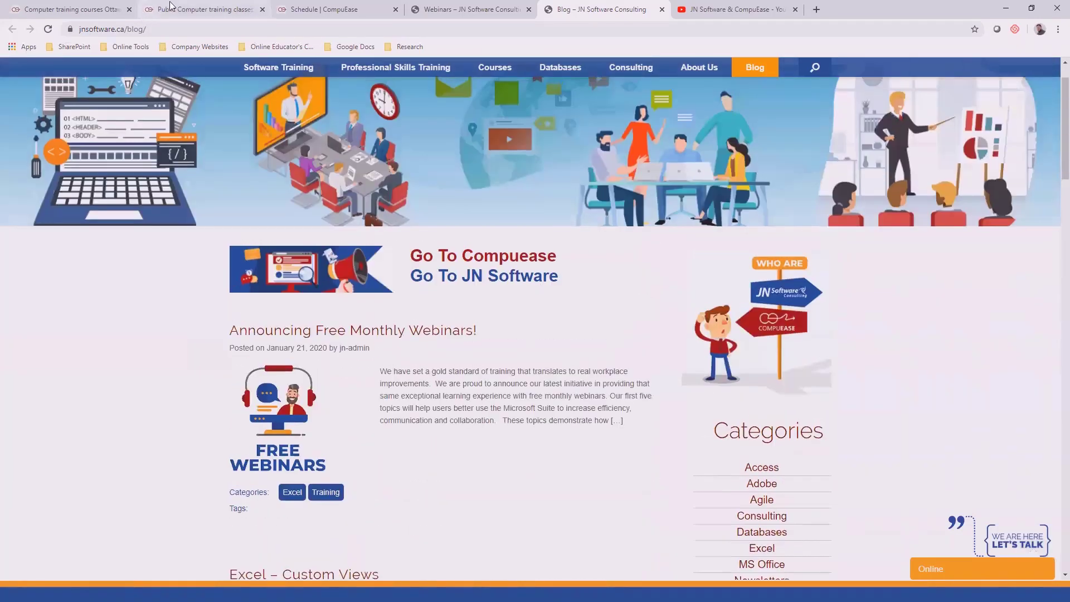
- Review the CompuEase computer training page down to the Public Classes section
click(184, 10)
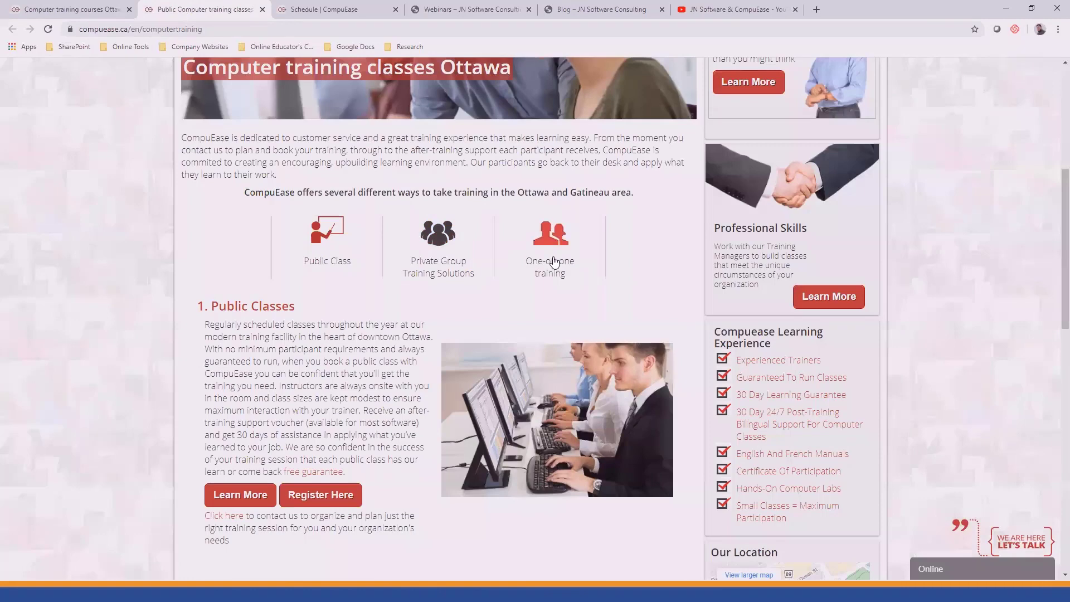
scroll(443, 298, up, 6)
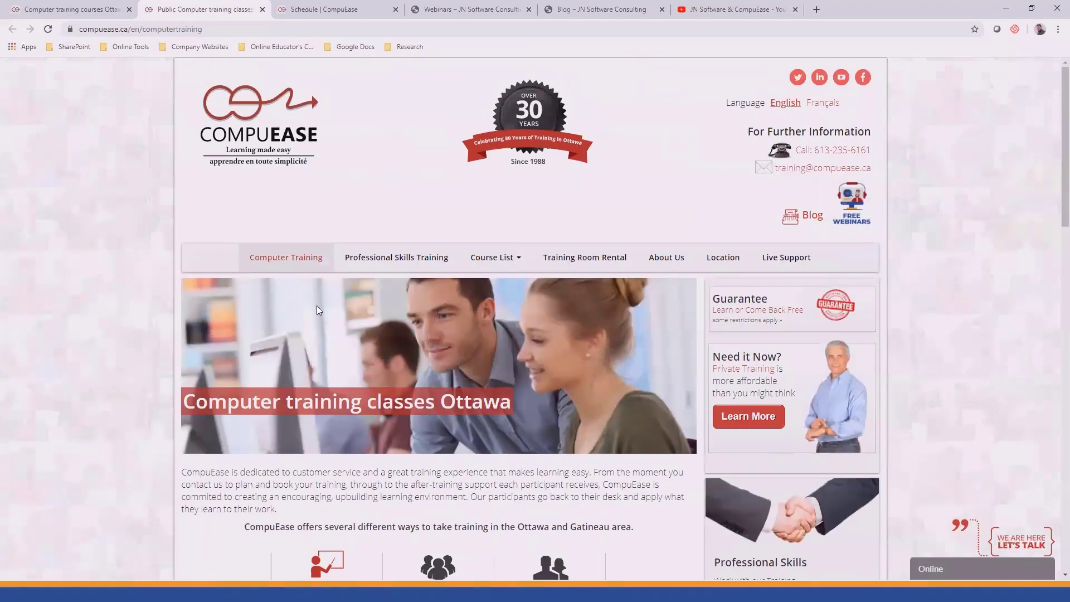
scroll(394, 405, down, 5)
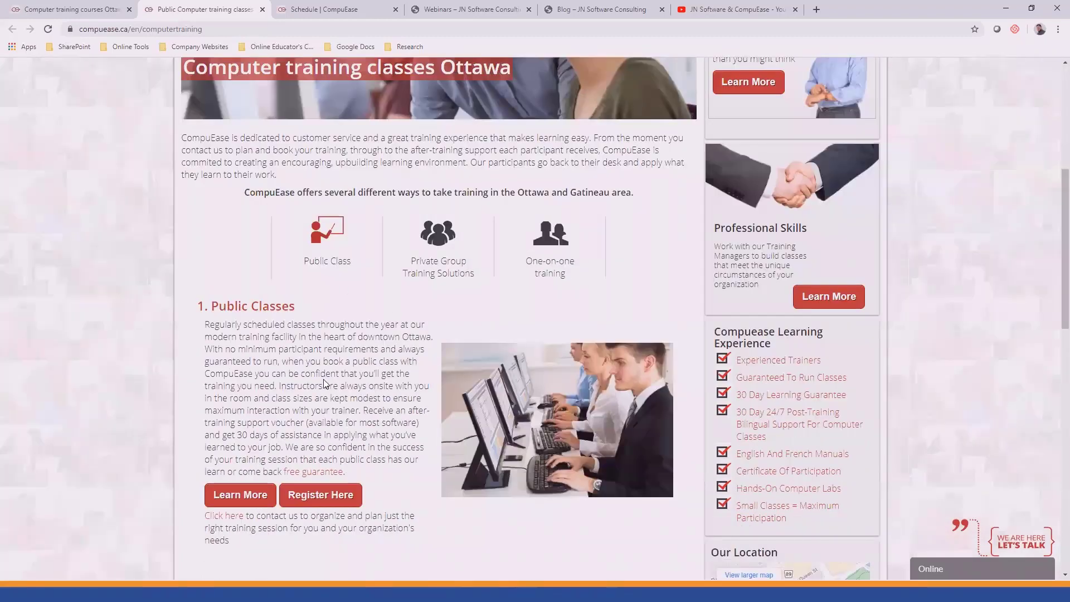
- Examine the upcoming public training classes in the CompuEase schedule for February 2020 and March 2020
click(315, 10)
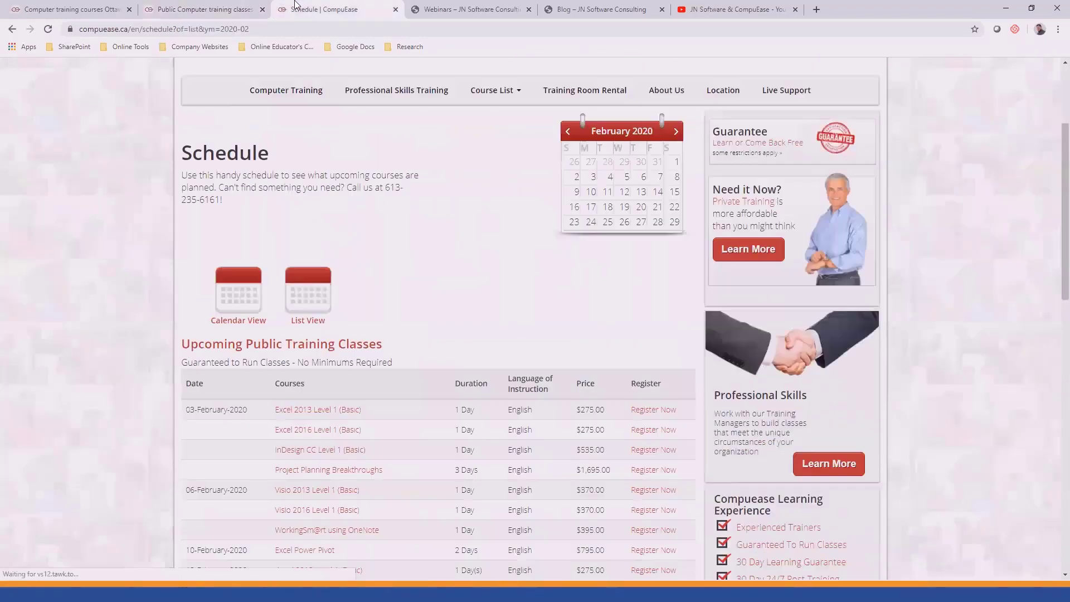
scroll(369, 290, down, 3)
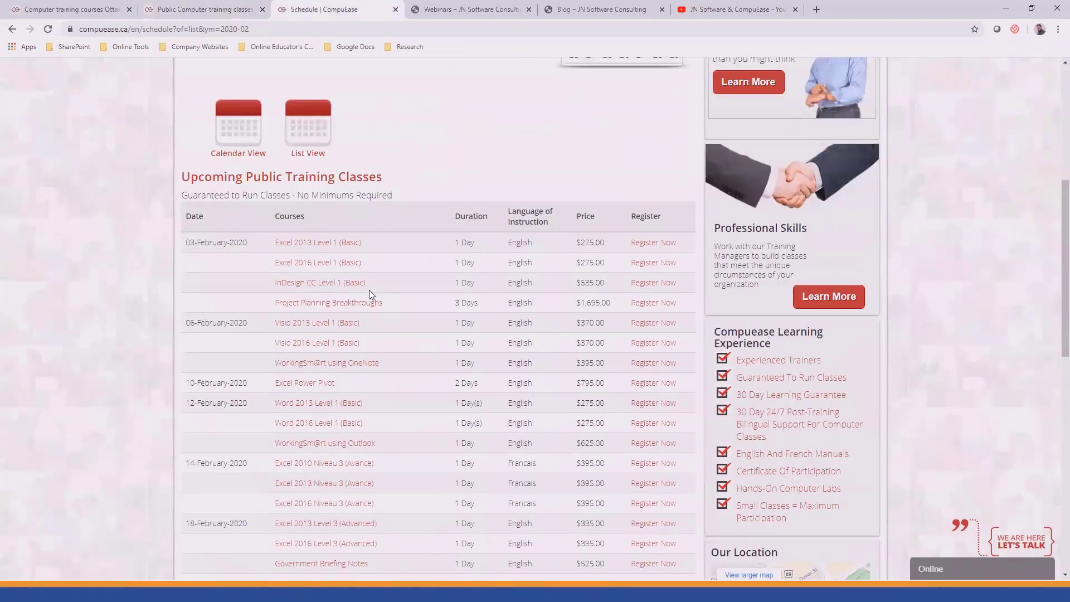
scroll(369, 289, down, 3)
scroll(366, 289, down, 5)
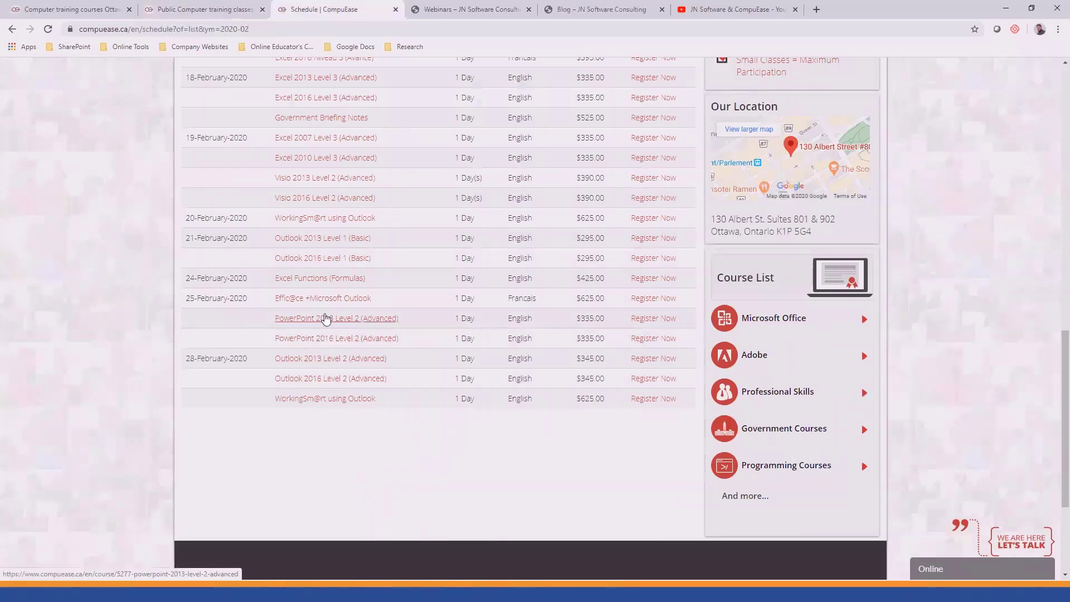
scroll(326, 319, up, 8)
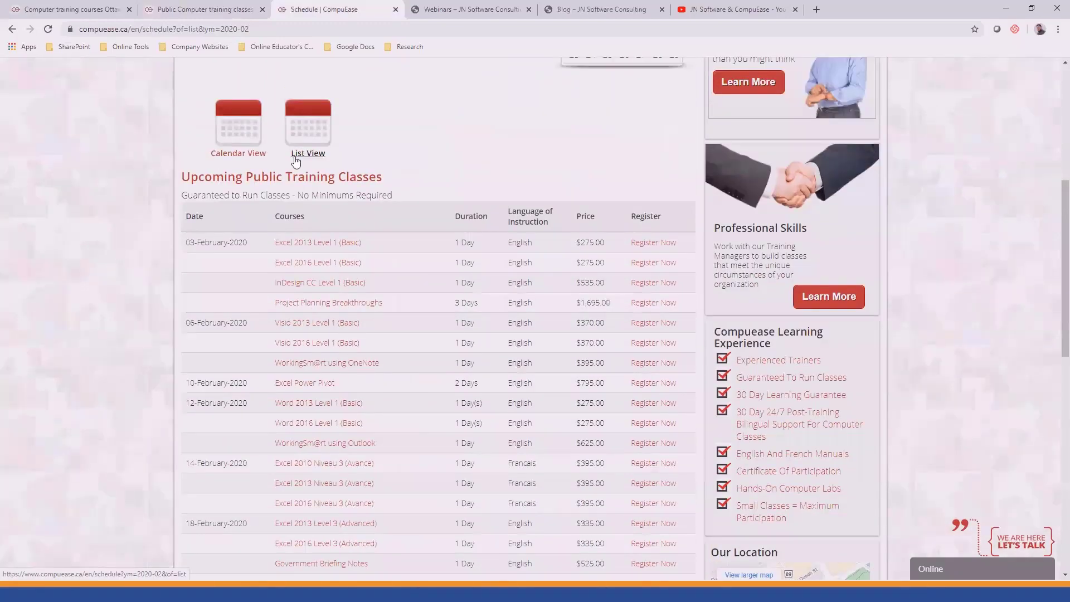
scroll(436, 217, up, 2)
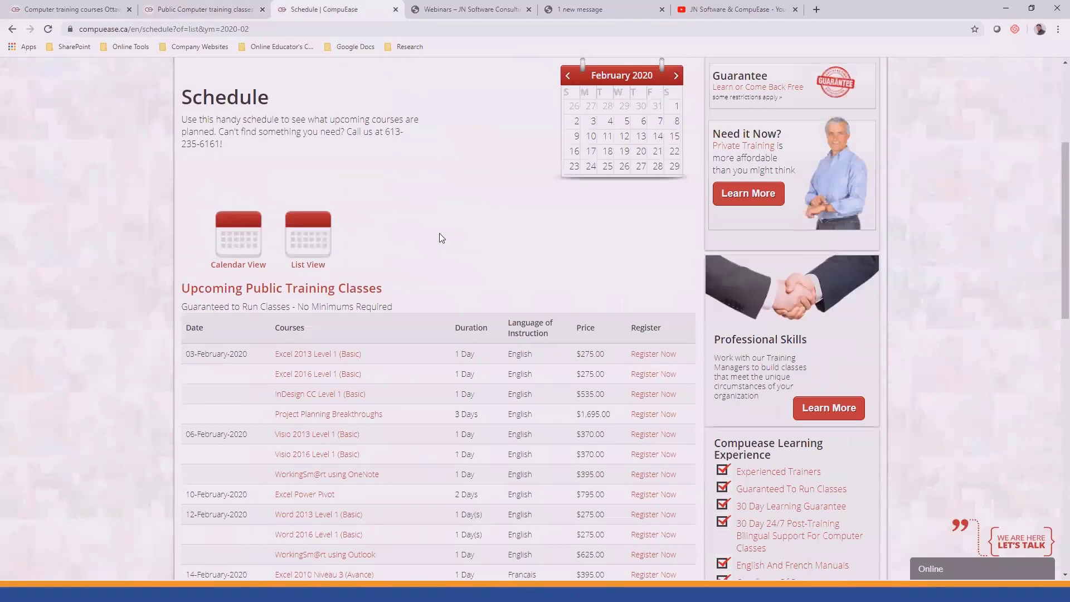
click(675, 78)
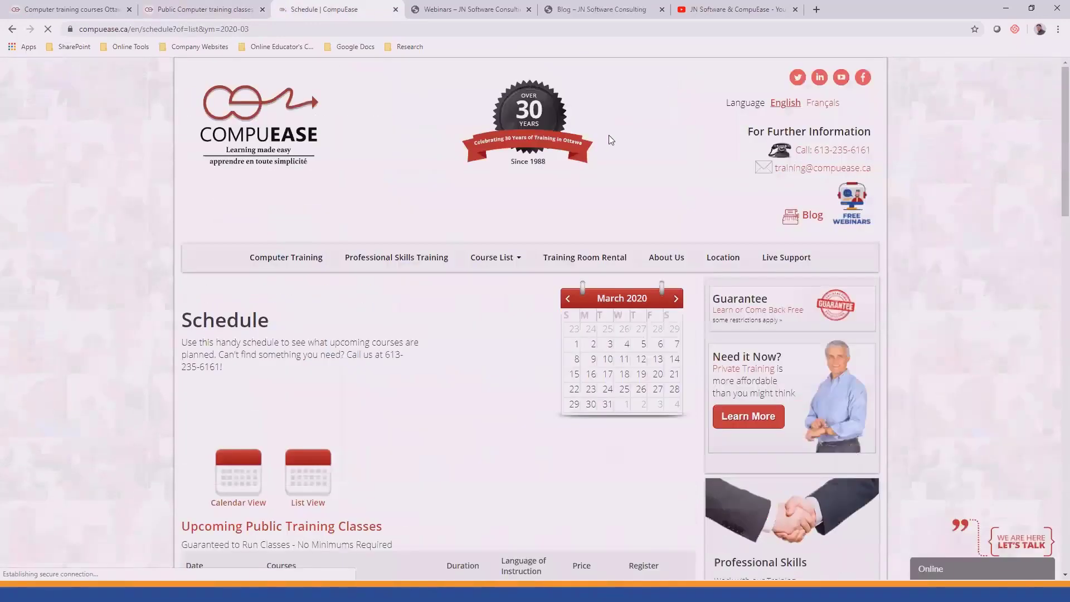
scroll(498, 219, down, 7)
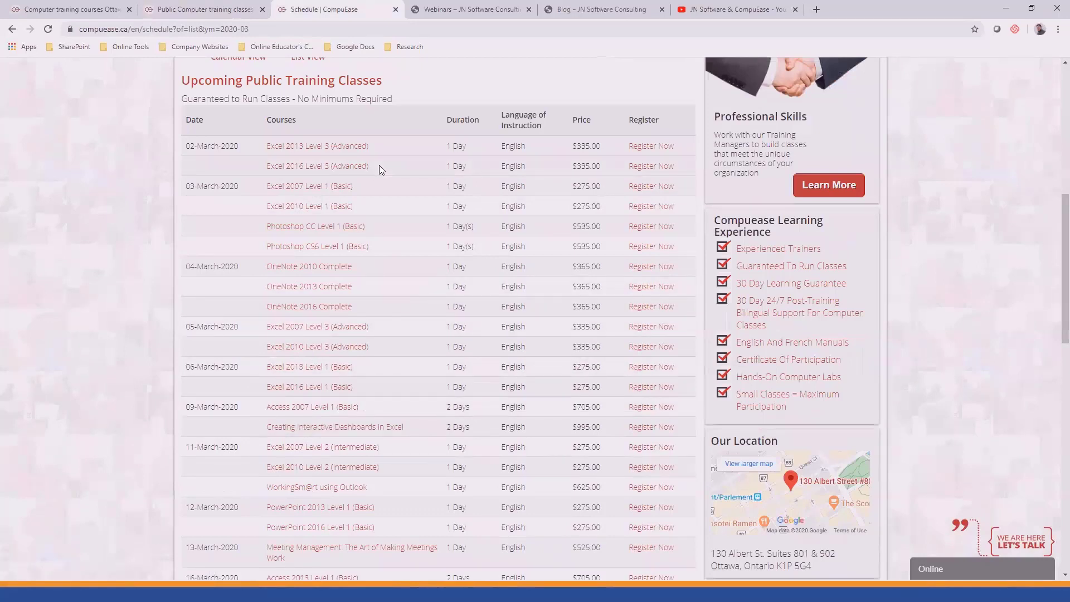
- Review the upcoming free webinars on the JN Software Consulting site, from the February 19th to the May 21st session
click(448, 12)
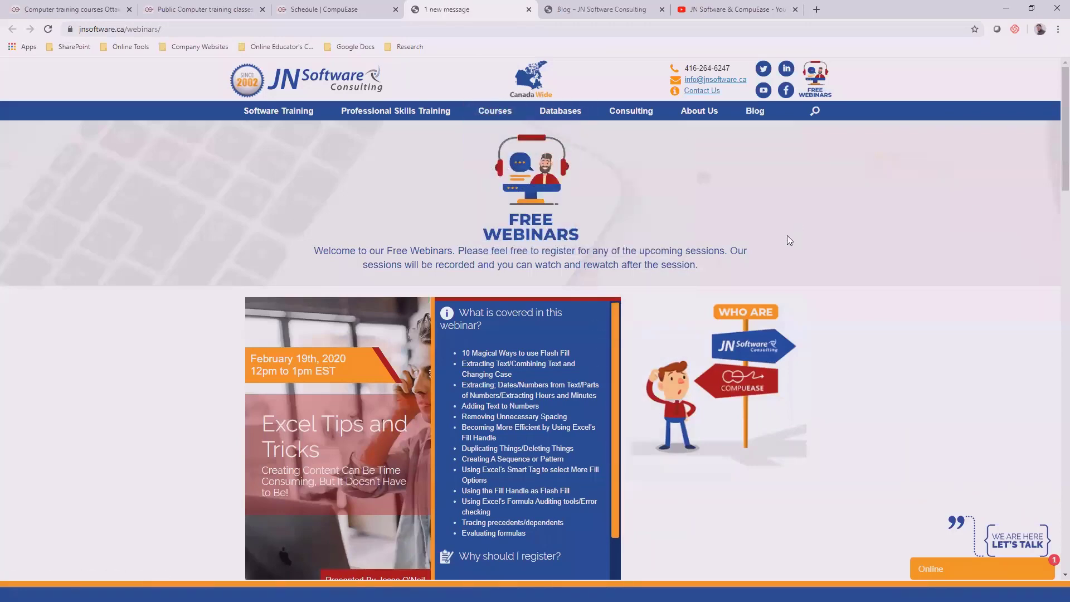
scroll(758, 227, down, 2)
scroll(758, 227, down, 1)
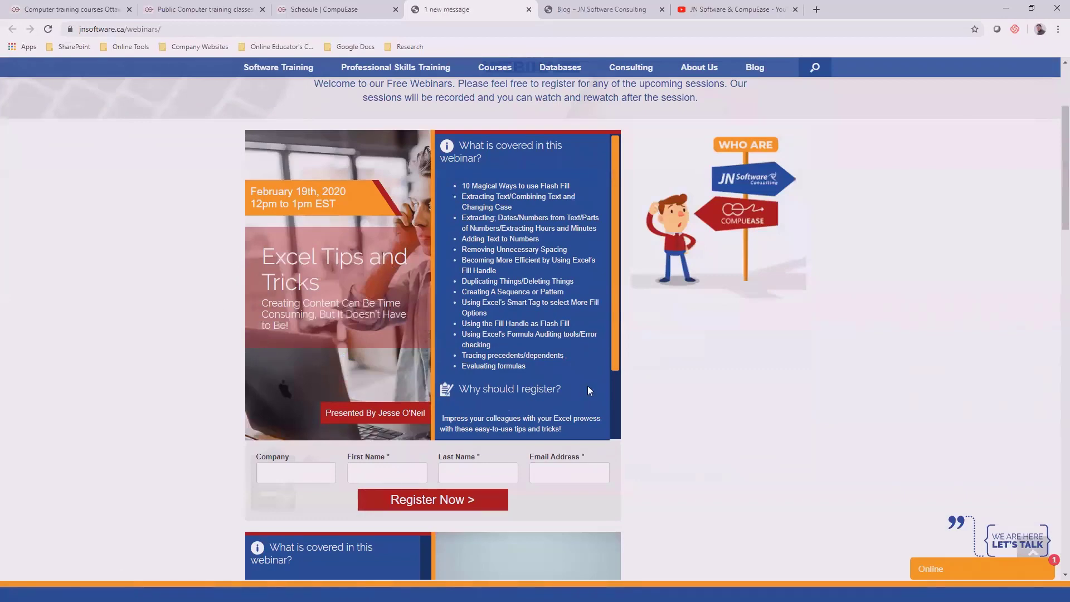
scroll(717, 387, down, 4)
scroll(715, 388, down, 4)
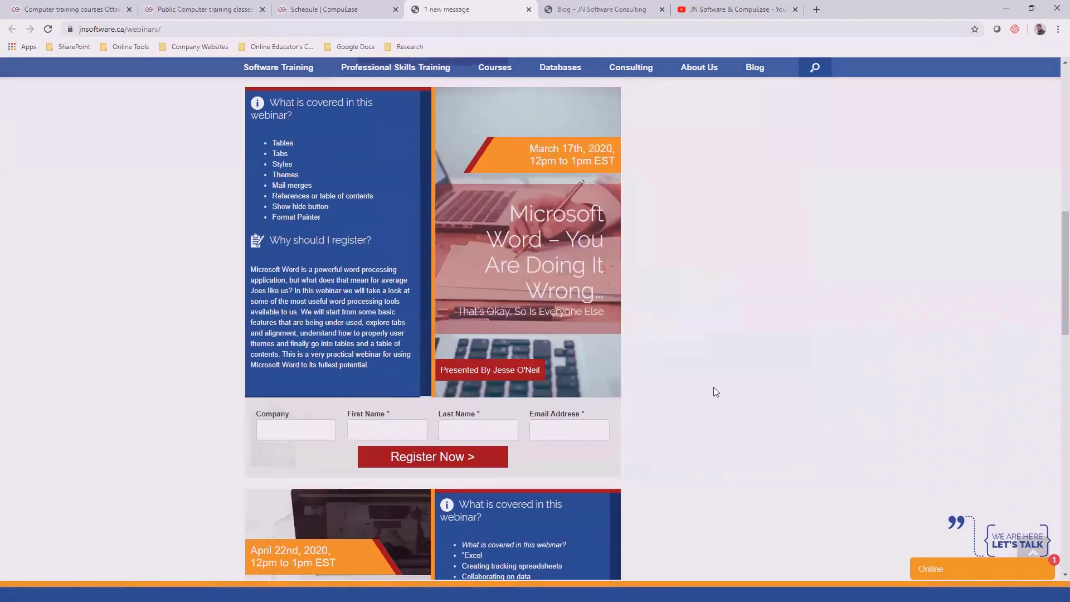
scroll(713, 387, up, 1)
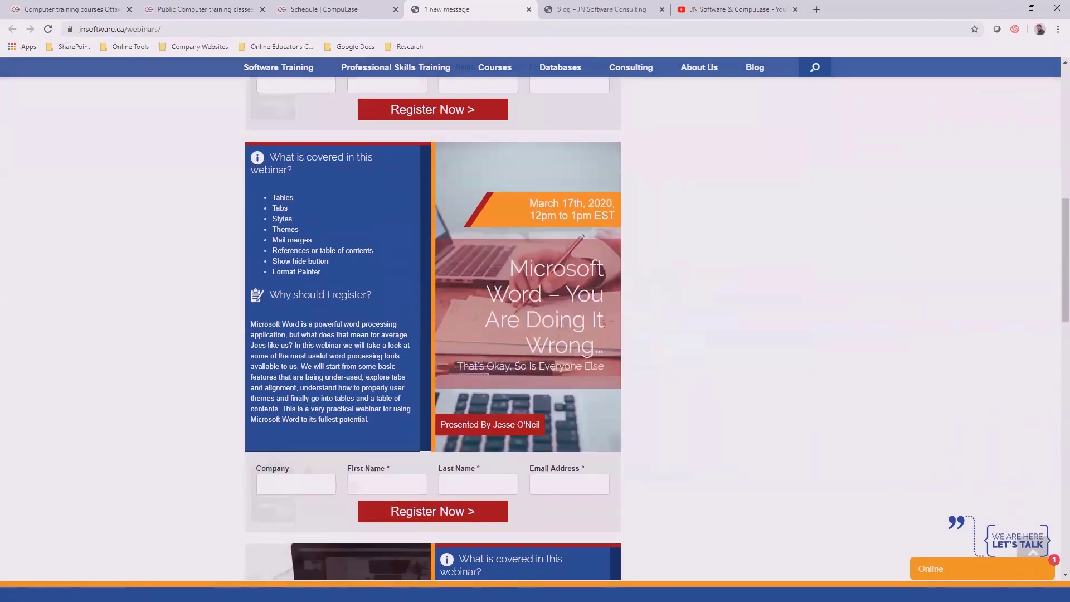
scroll(695, 353, down, 1)
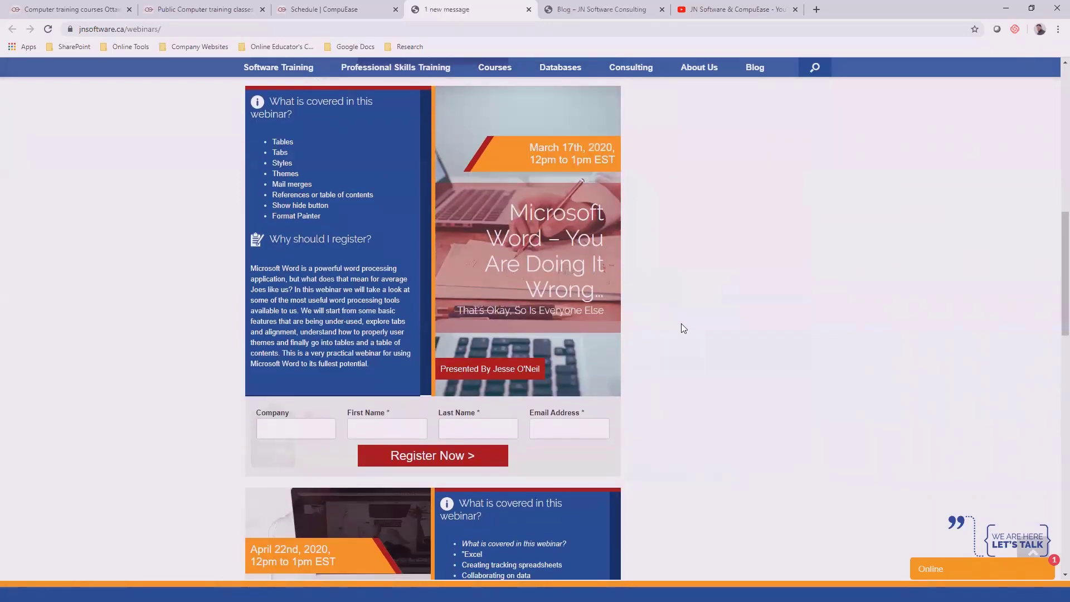
scroll(677, 323, down, 4)
scroll(671, 319, down, 2)
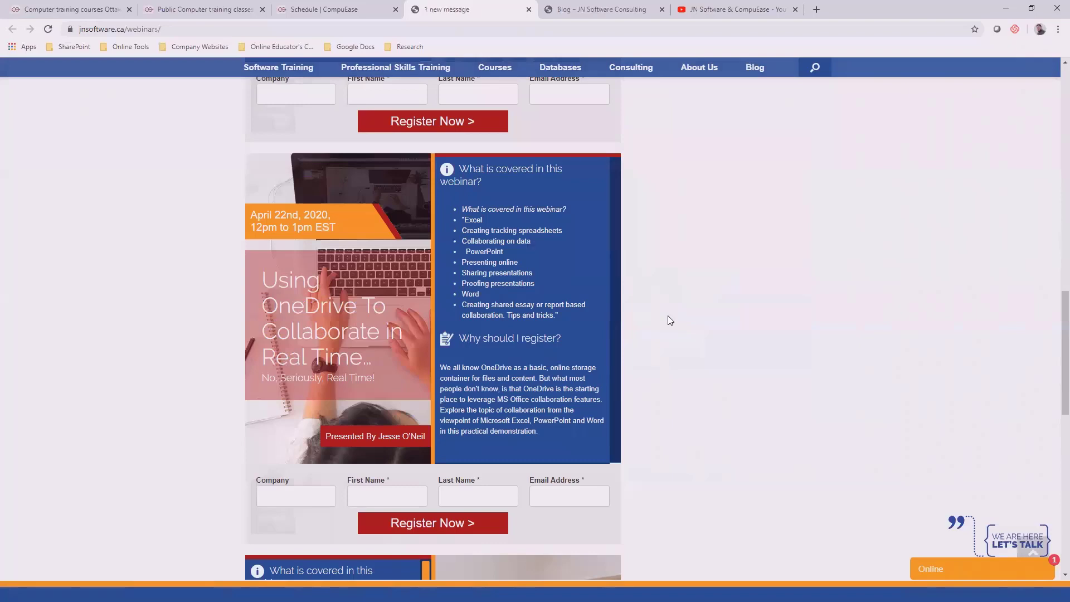
scroll(670, 320, down, 7)
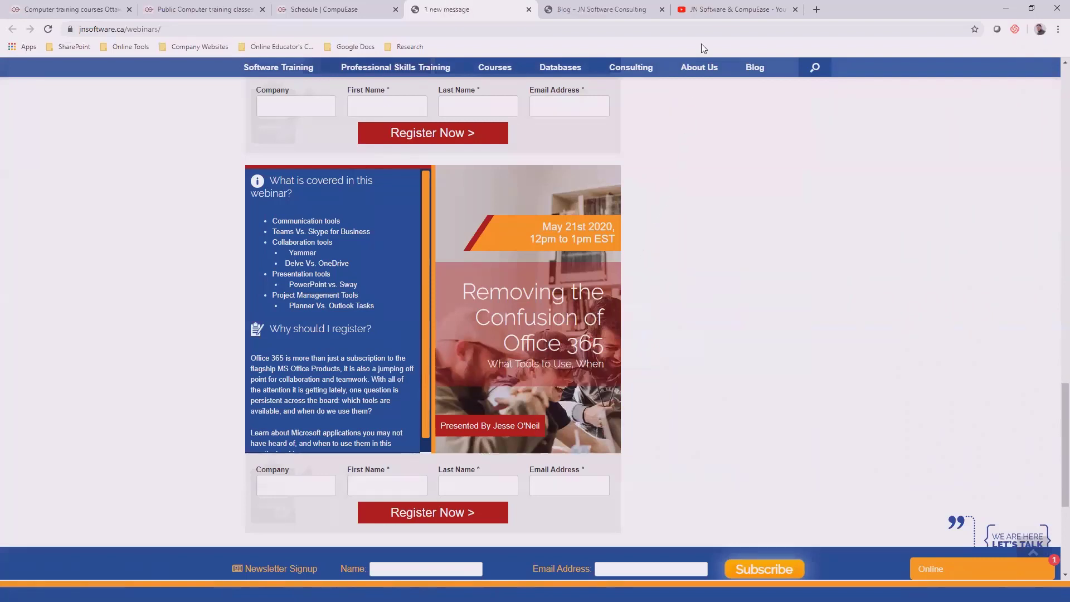
- Show the JN Software & CompuEase YouTube channel with its created playlists
click(716, 9)
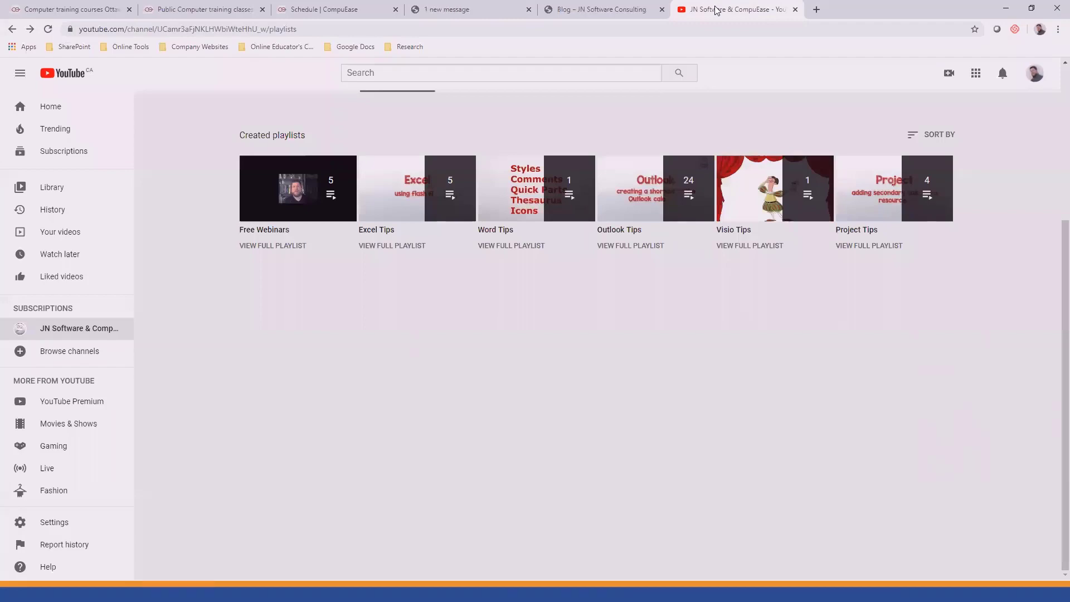
scroll(407, 422, up, 4)
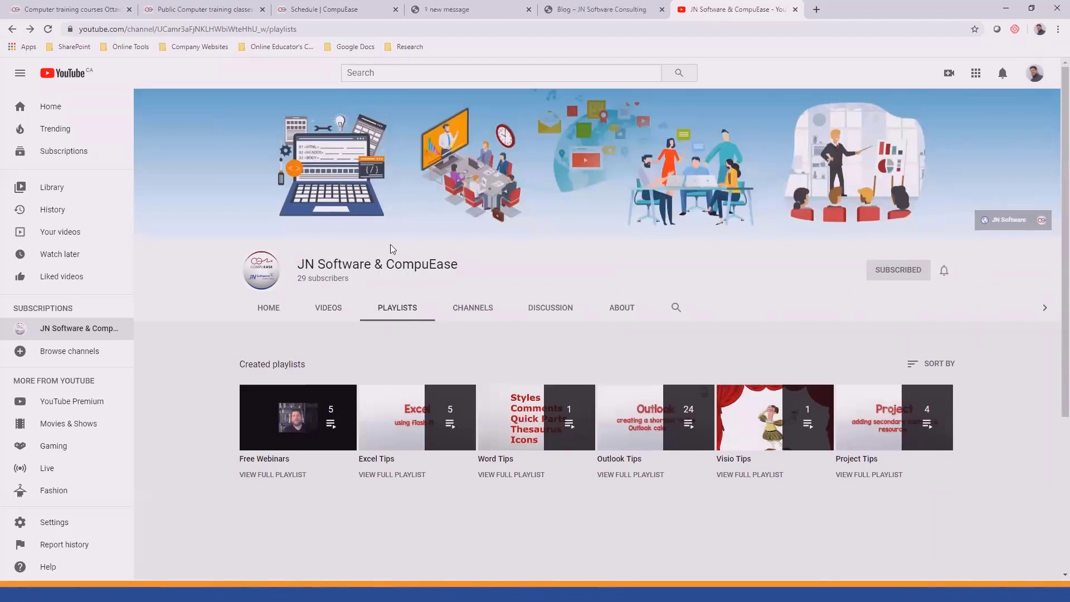
- Switch from the YouTube channel back to the Excel workbook and deselect the bonus range on the Error Checking sheet
scroll(395, 232, down, 1)
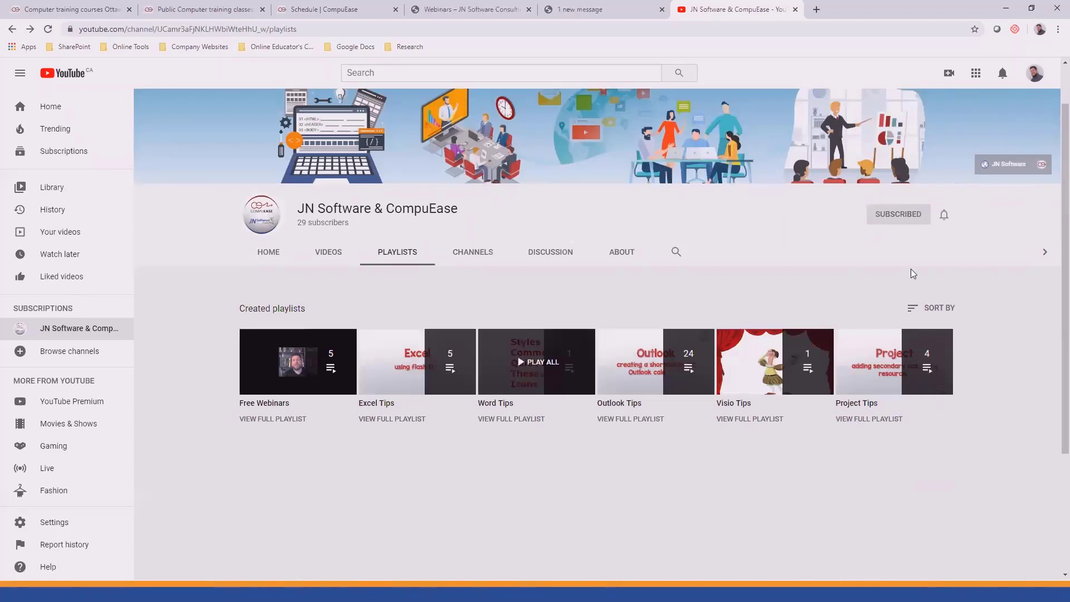
click(1010, 8)
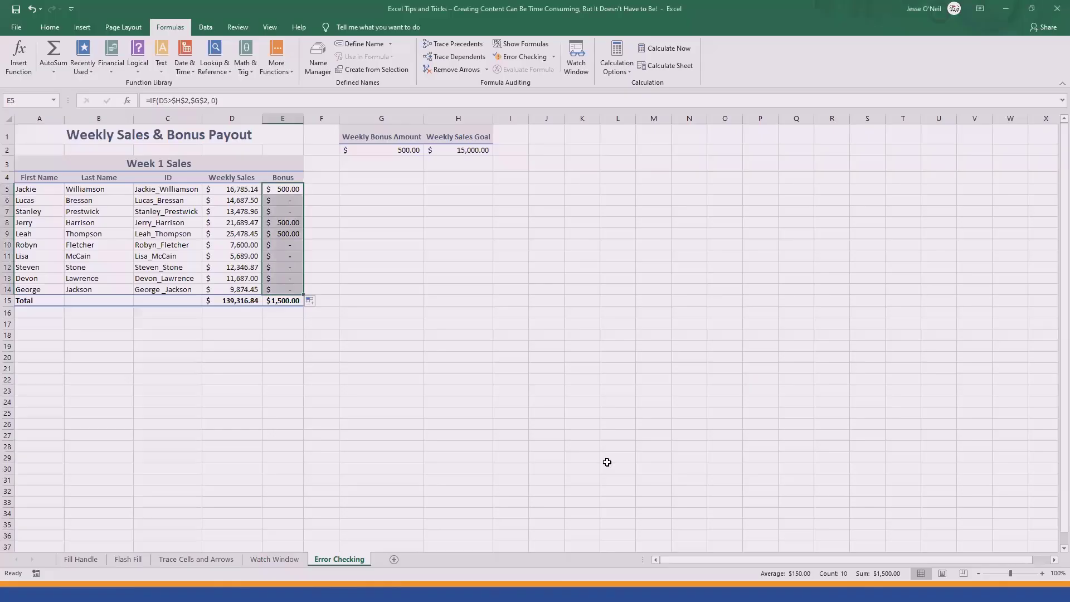
click(428, 348)
click(138, 344)
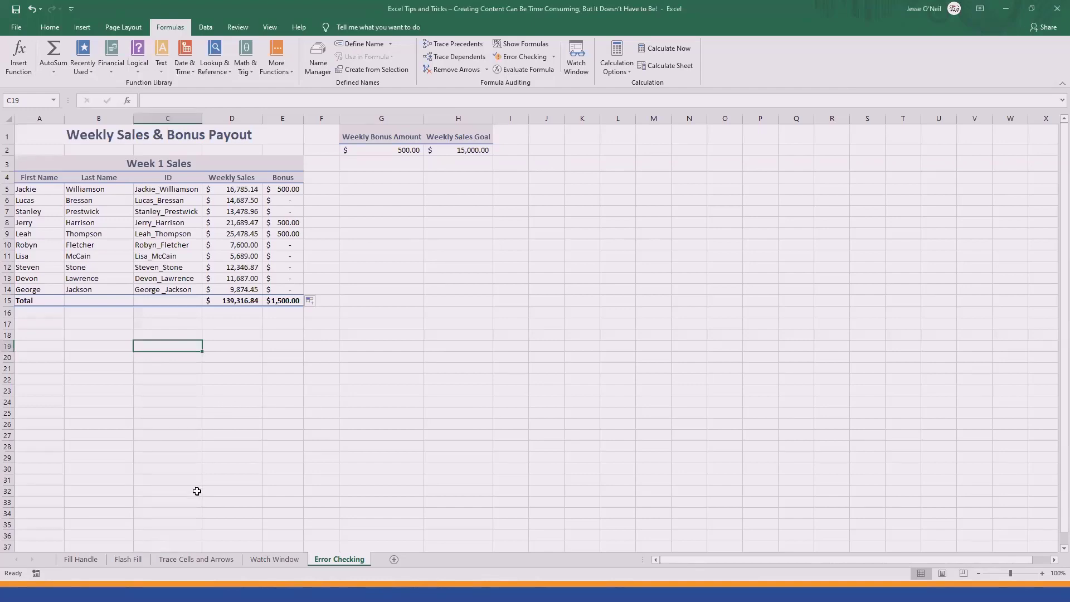
- Select the Weekly Bonus Amount value in H4 on the Trace Cells and Arrows sheet
click(202, 562)
click(405, 323)
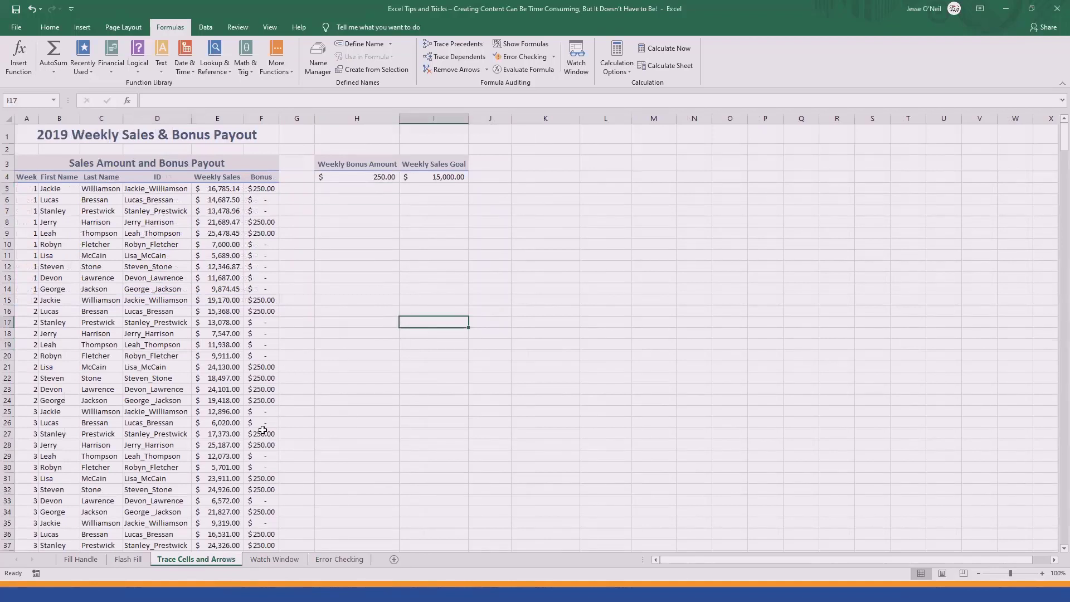
click(354, 177)
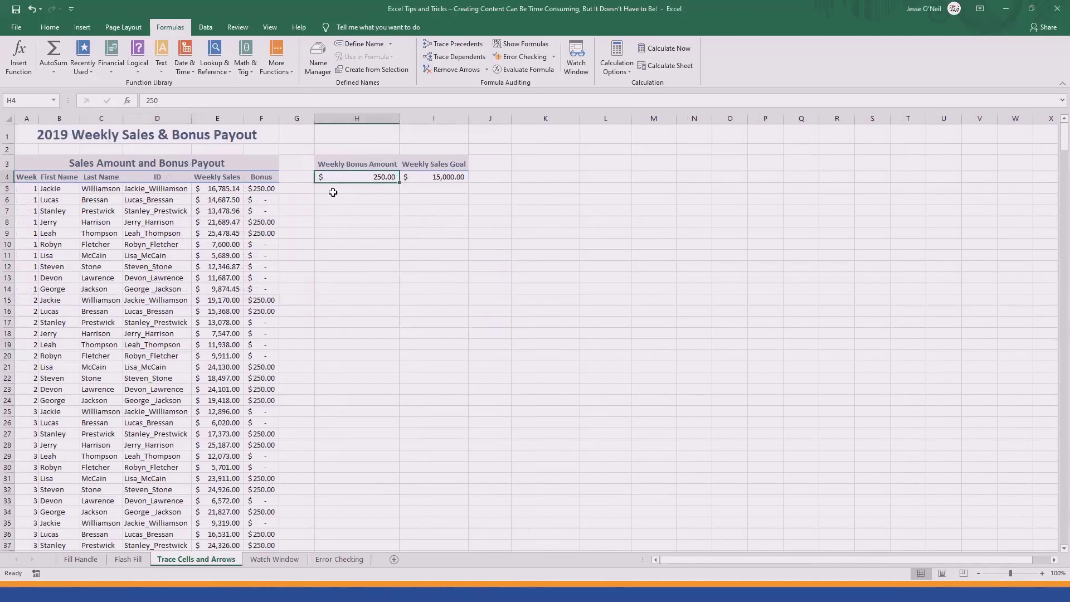
- Select the bonus payouts in D3:D12 on the Watch Window sheet and show the Watch Window
click(262, 560)
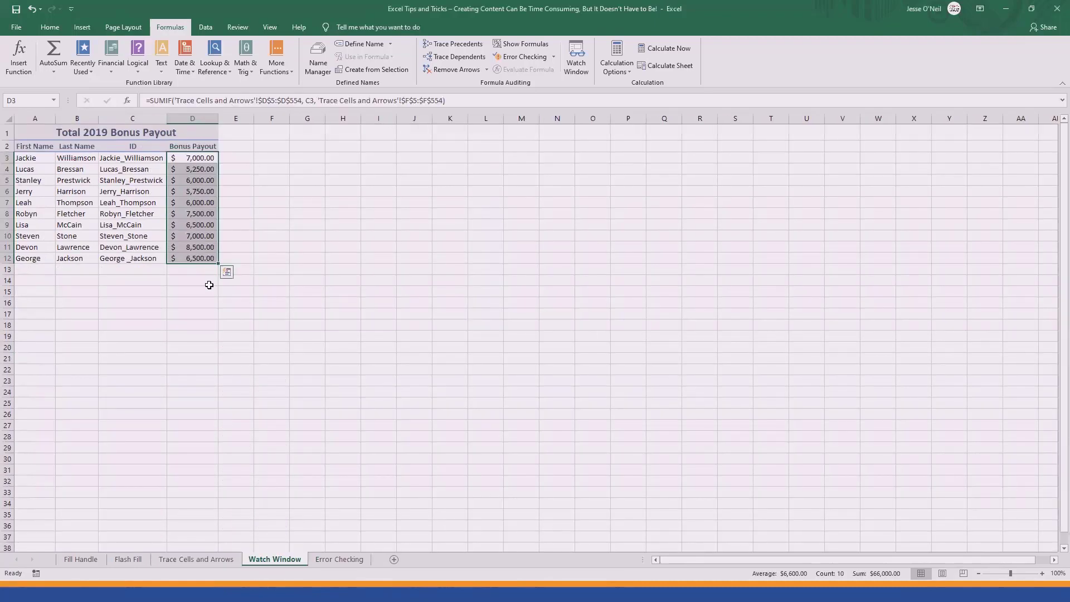
click(301, 283)
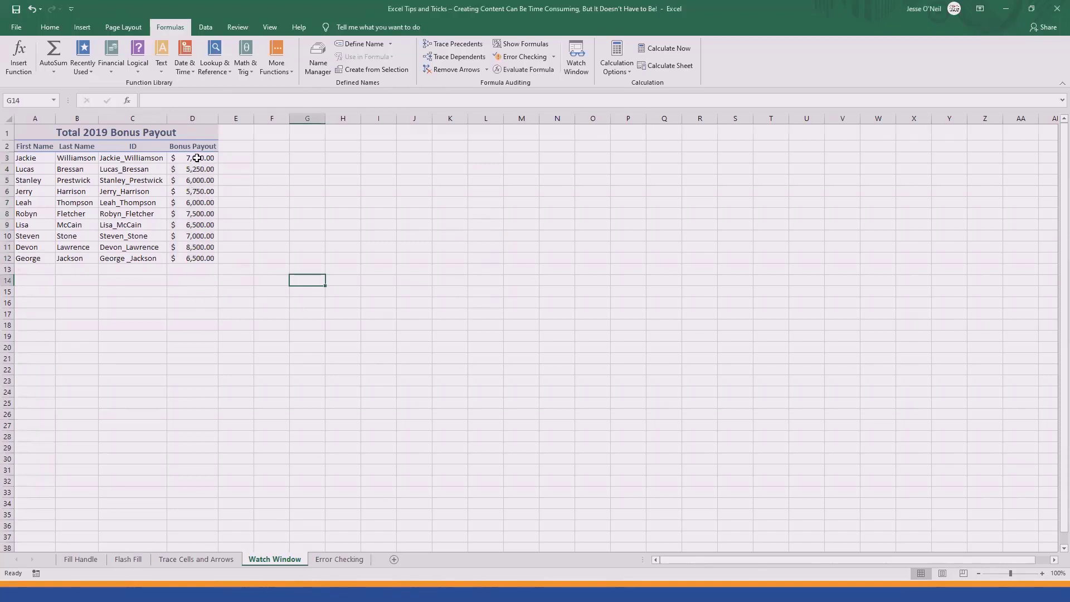
drag(198, 158, 200, 267)
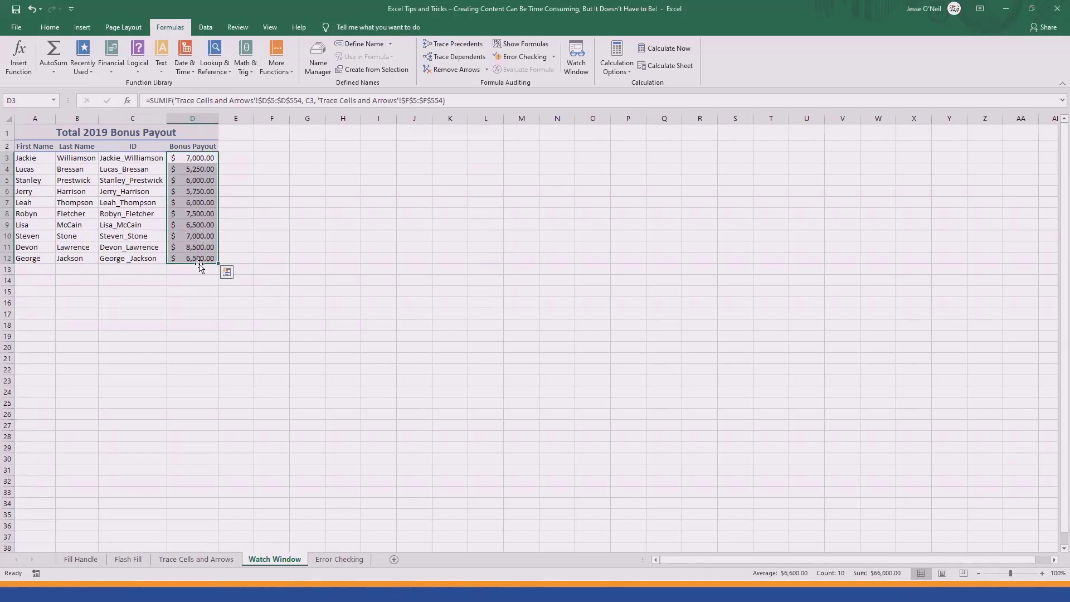
click(574, 51)
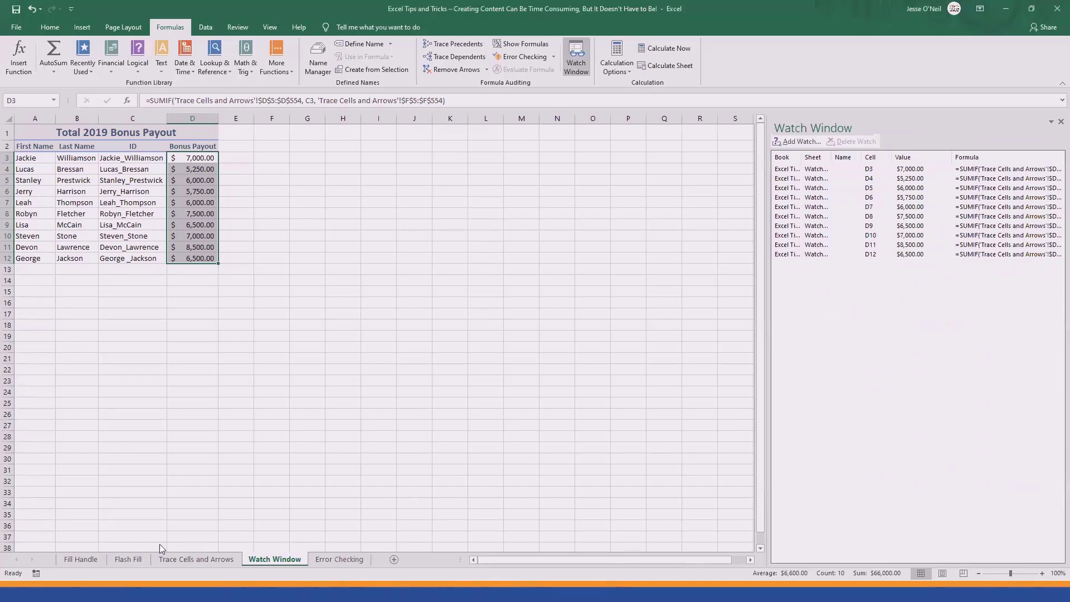
- Set the Weekly Bonus Amount in H4 on the Trace Cells and Arrows sheet to 500
click(170, 560)
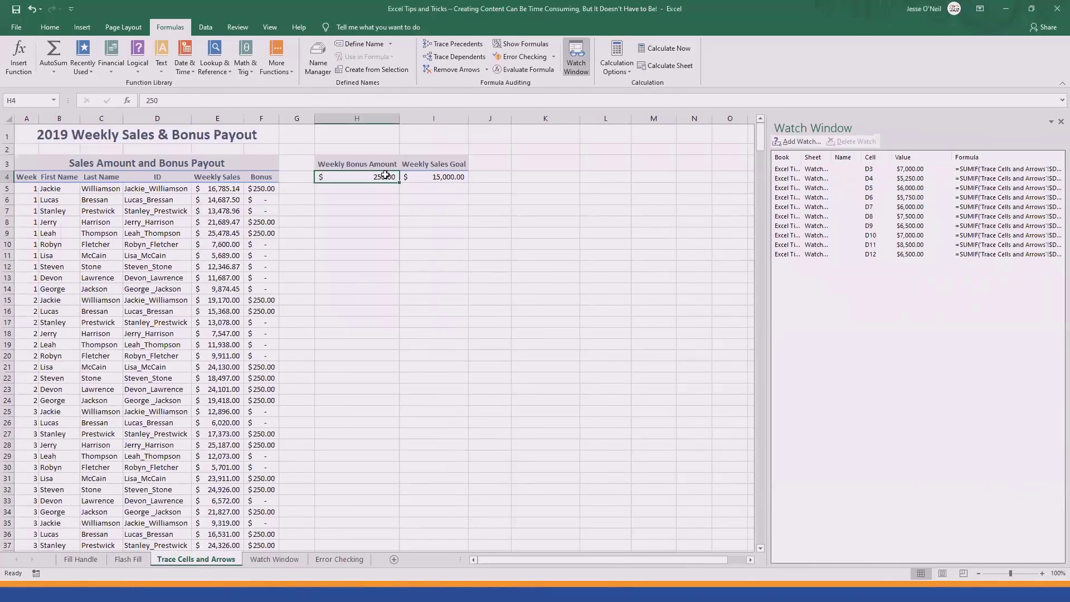
text(500)
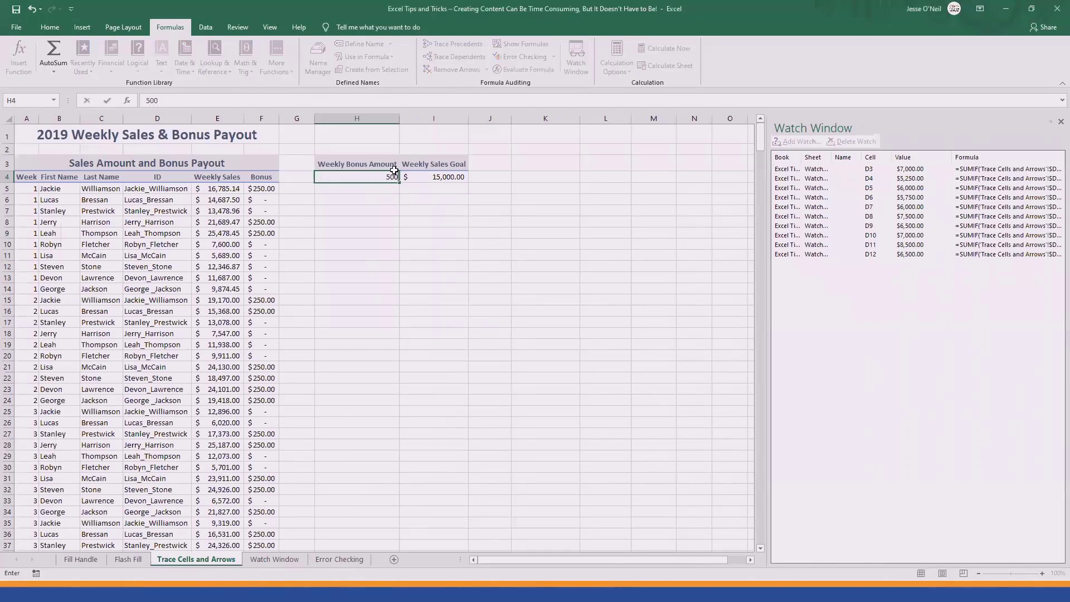
key(Return)
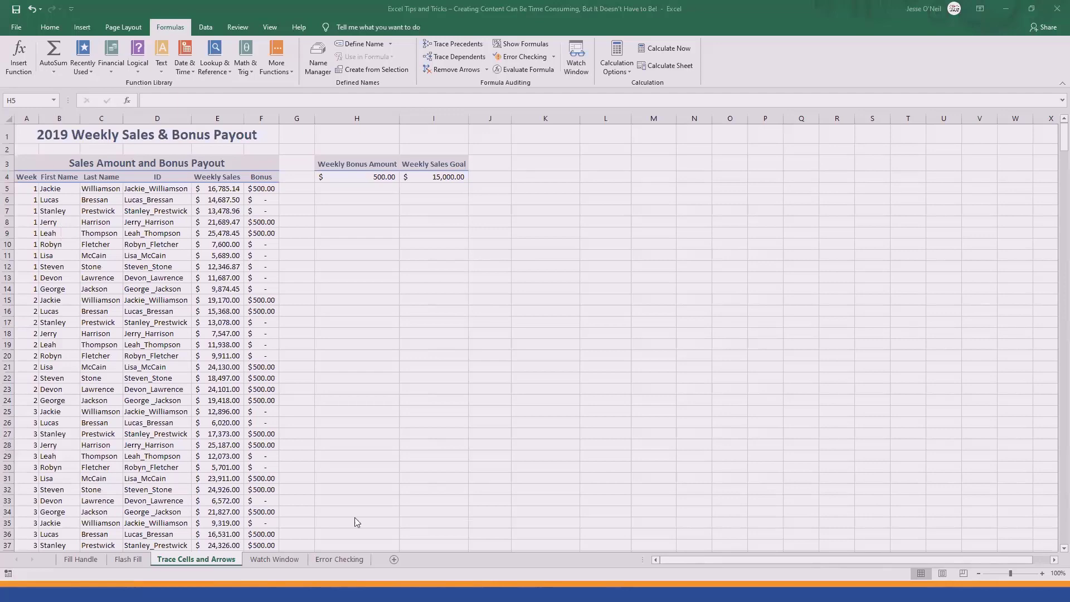
- Bring up the Copying Formulas table on the Fill Handle sheet and close the Watch Window
click(68, 560)
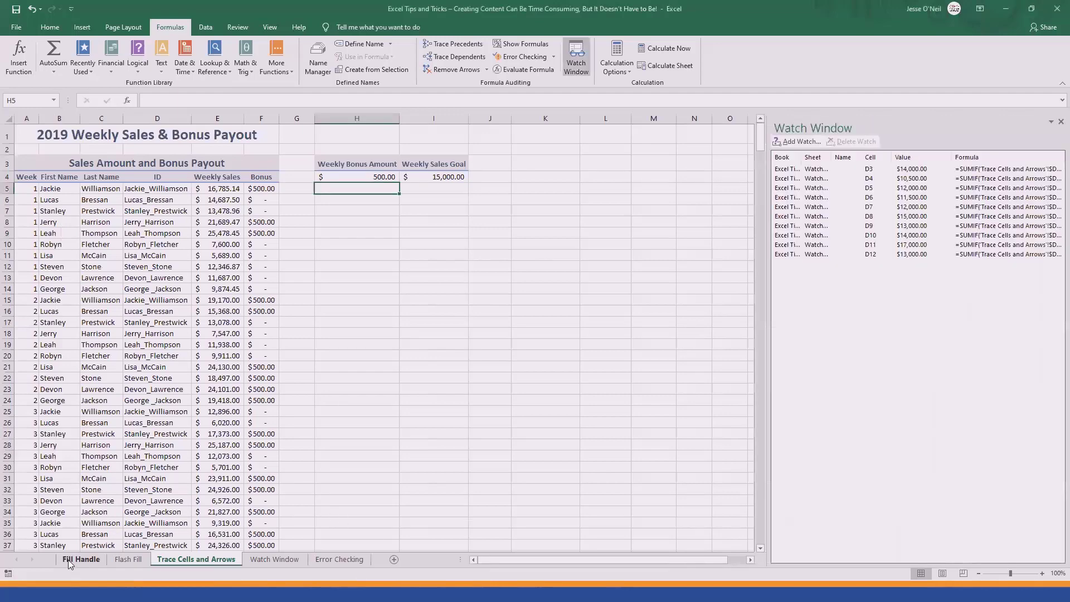
click(70, 562)
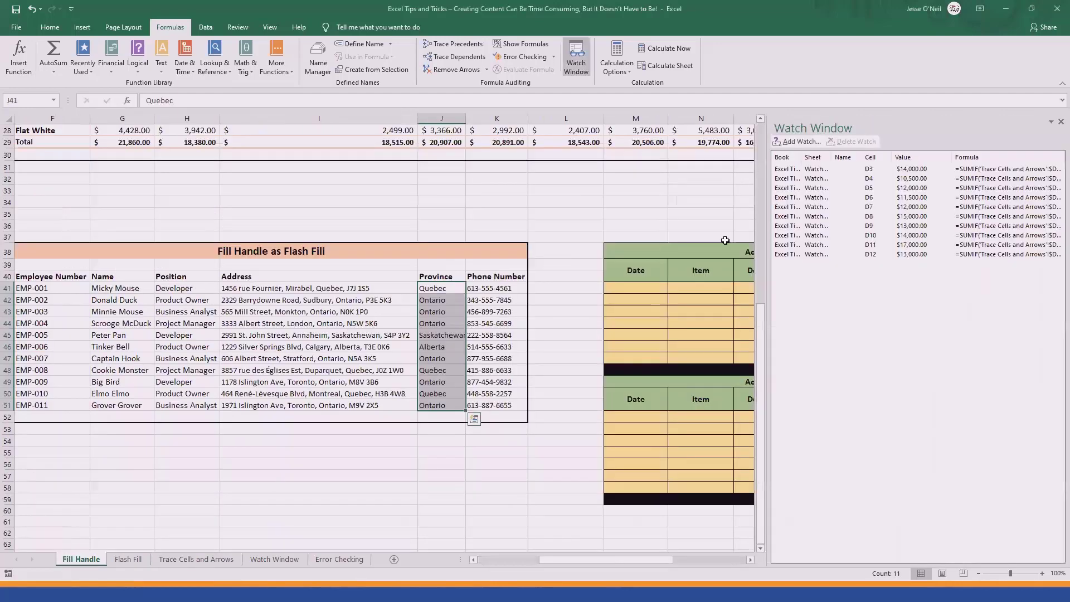
click(1061, 122)
click(523, 225)
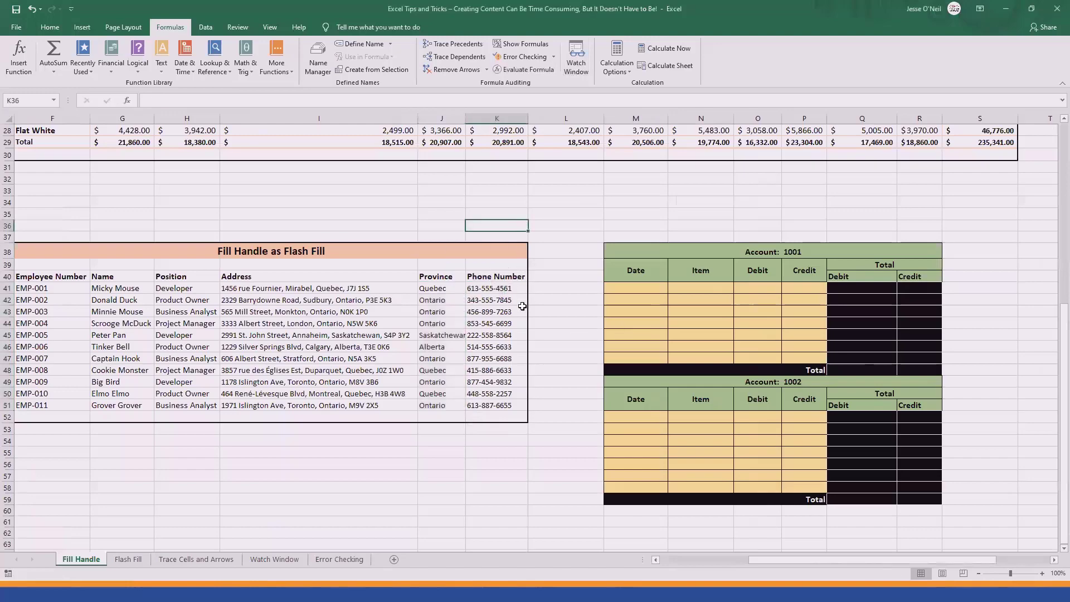
scroll(523, 332, up, 7)
scroll(523, 332, up, 2)
drag(769, 561, 530, 546)
click(445, 228)
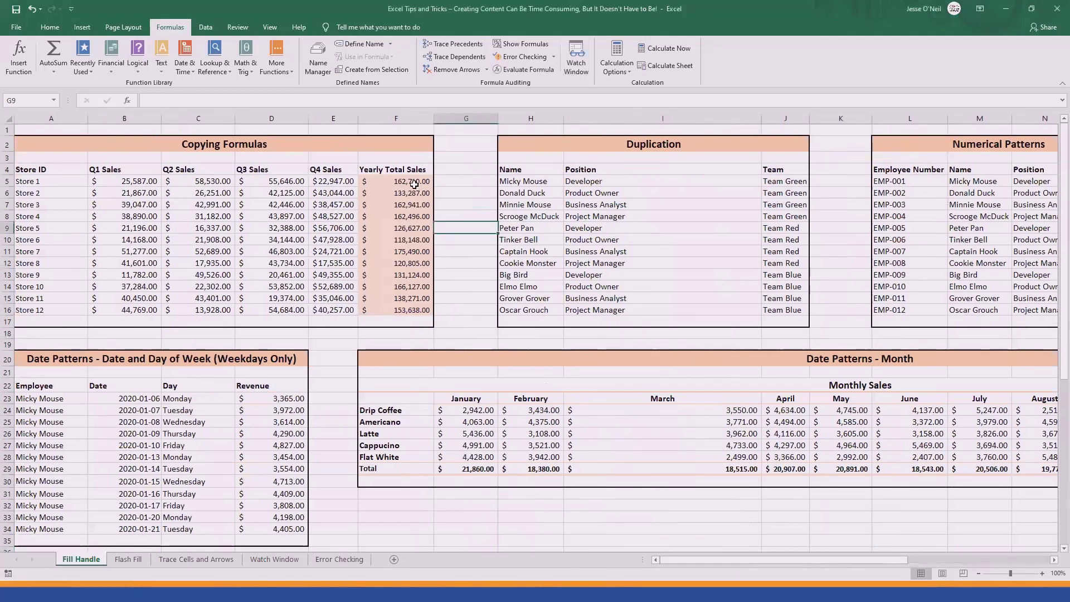
- Clear the Yearly Total Sales for Store 2 to Store 12 and refill them by copying the F5 formula down to F16
drag(412, 193, 419, 310)
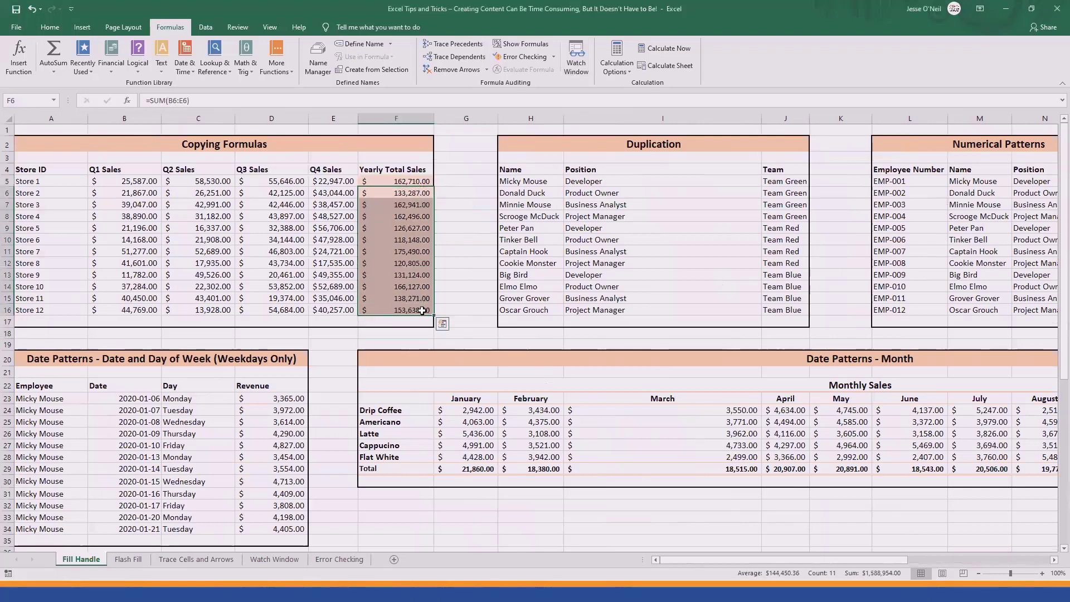
key(Delete)
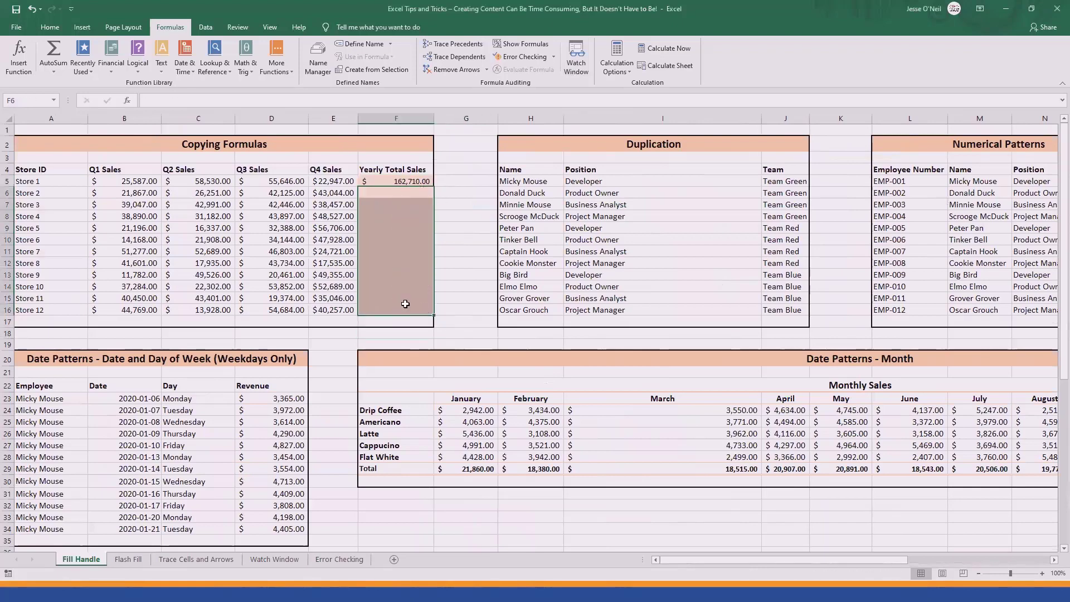
click(403, 182)
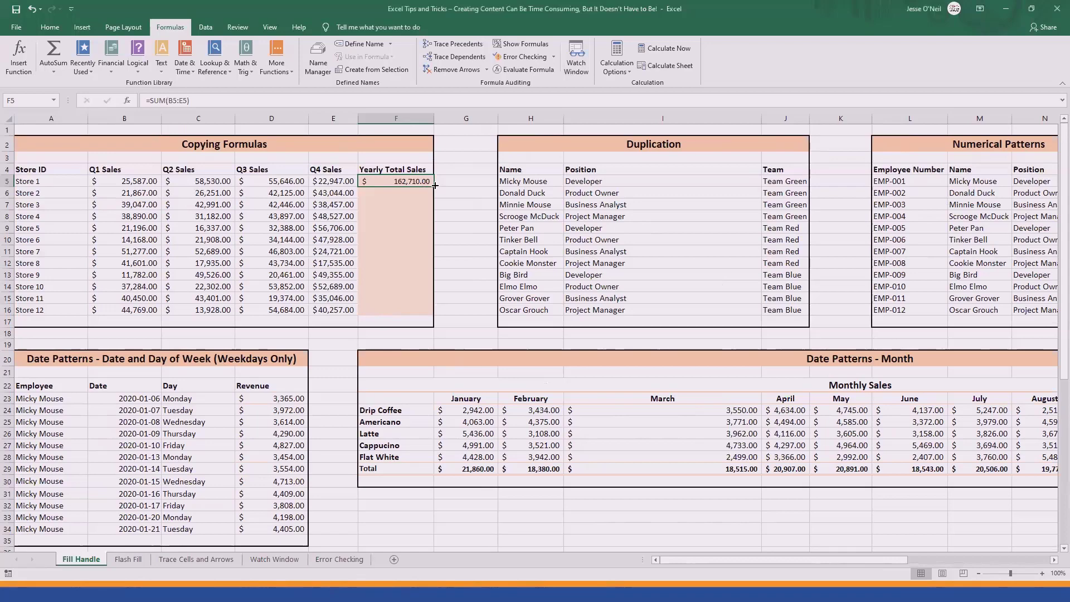
drag(435, 186, 434, 313)
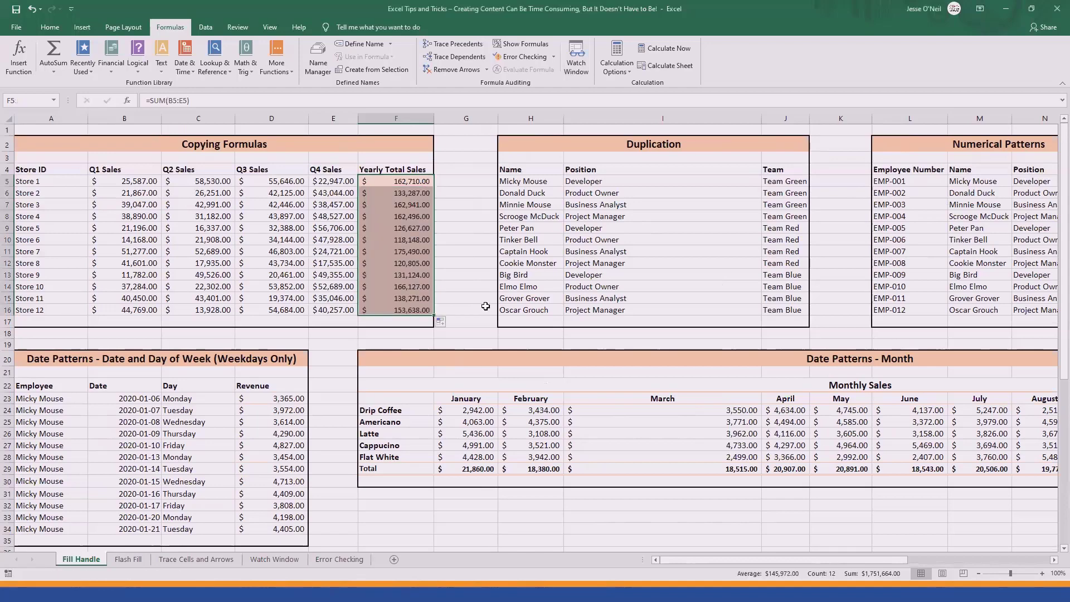
- Inspect the cell range used by Store 2's copied SUM formula and view the Auto Fill options for the totals
click(403, 183)
click(403, 194)
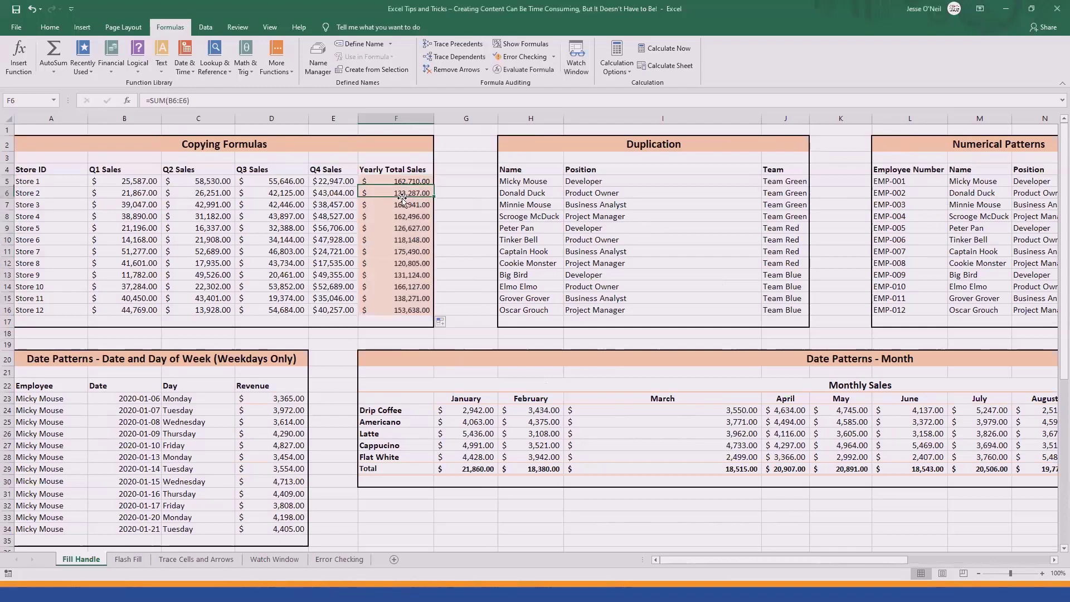
click(170, 100)
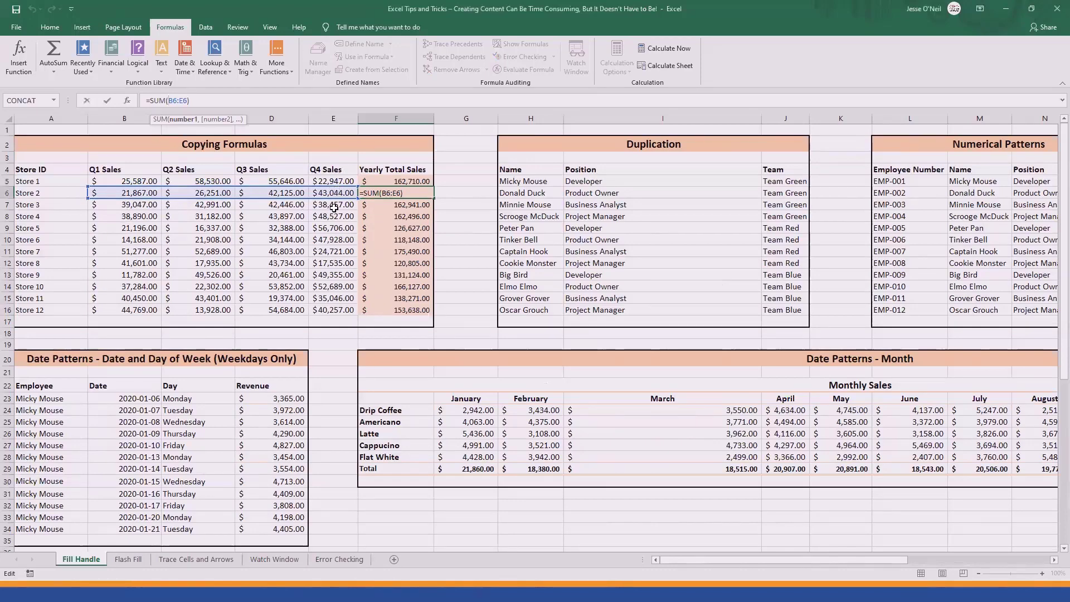
key(ctrl+Return)
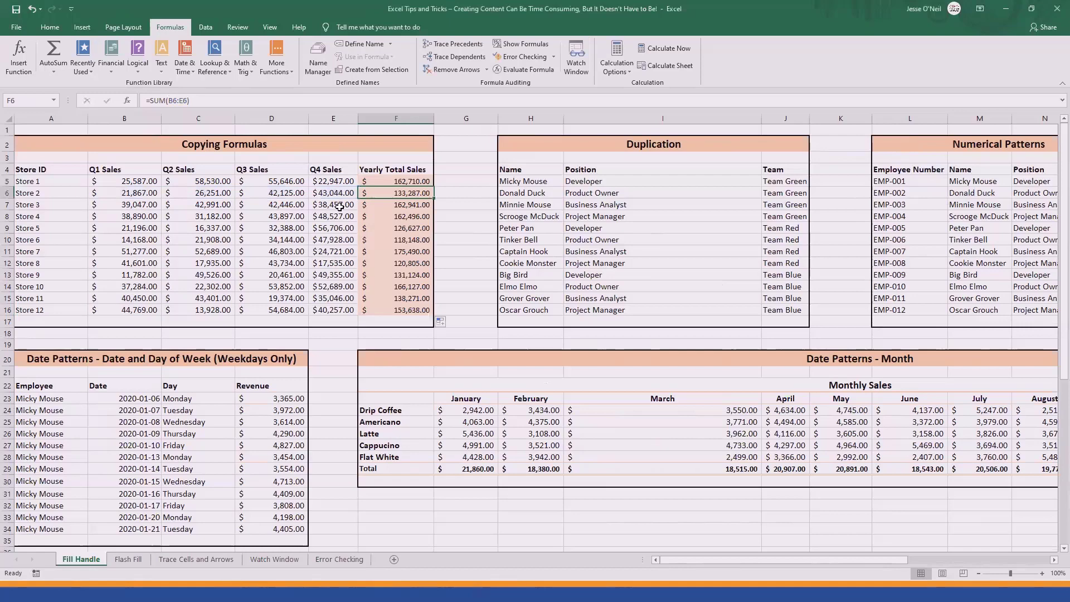
click(448, 322)
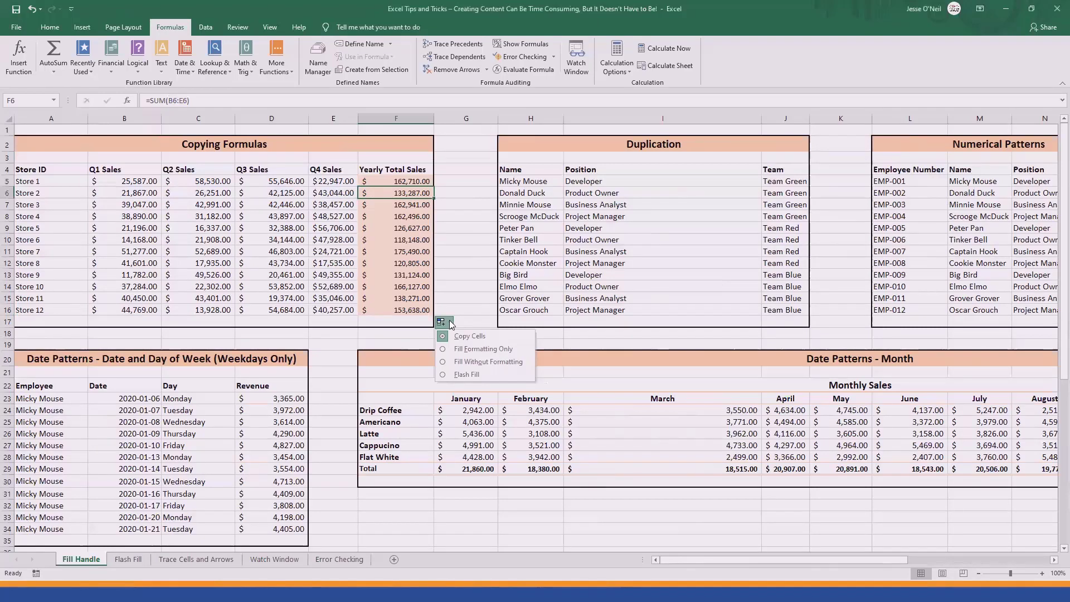
click(451, 325)
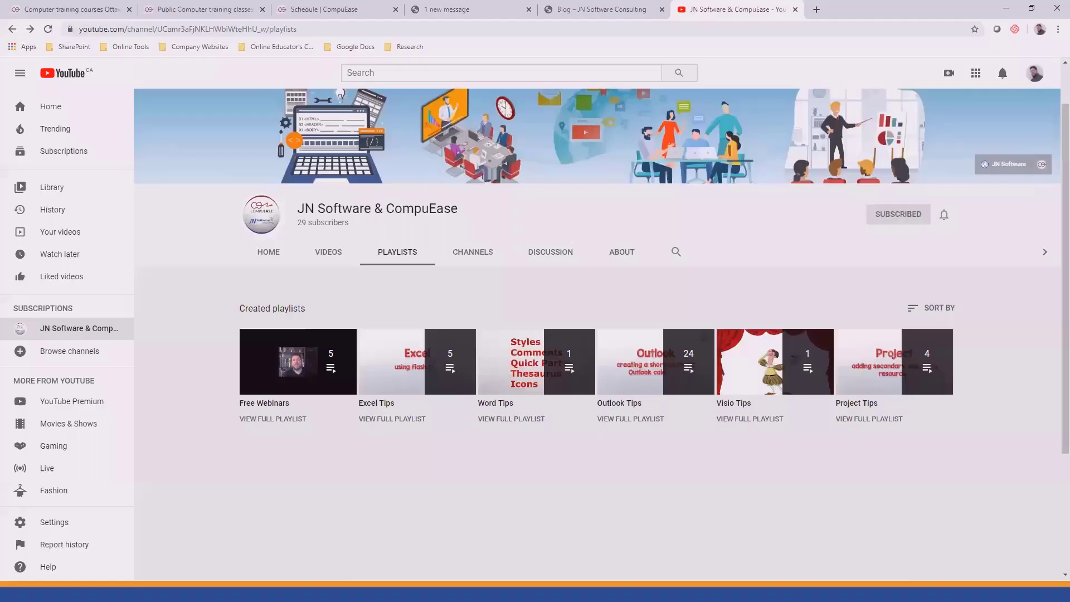
- Switch to the CompuEase home page in the browser and open the Excel 2016 Level 2 (Intermediate) course from the upcoming courses
click(65, 9)
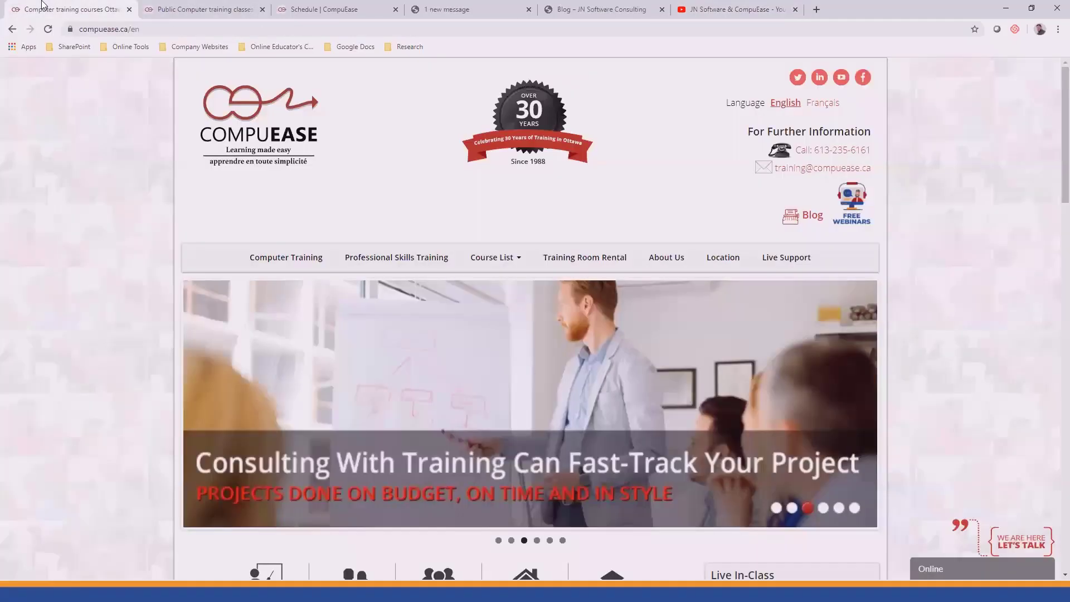
scroll(511, 434, down, 5)
scroll(510, 435, down, 3)
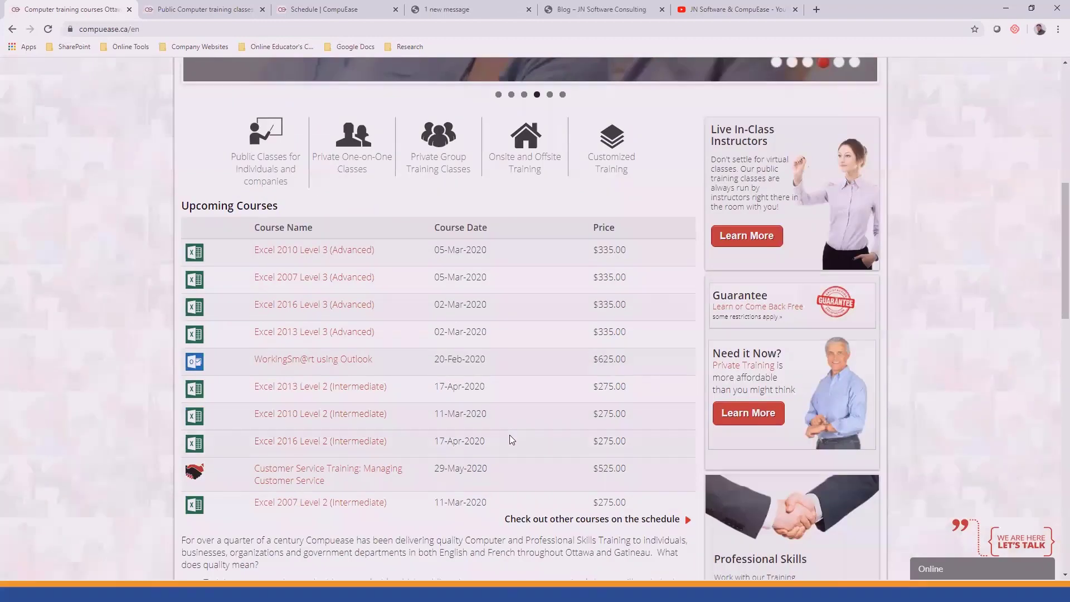
scroll(338, 457, down, 1)
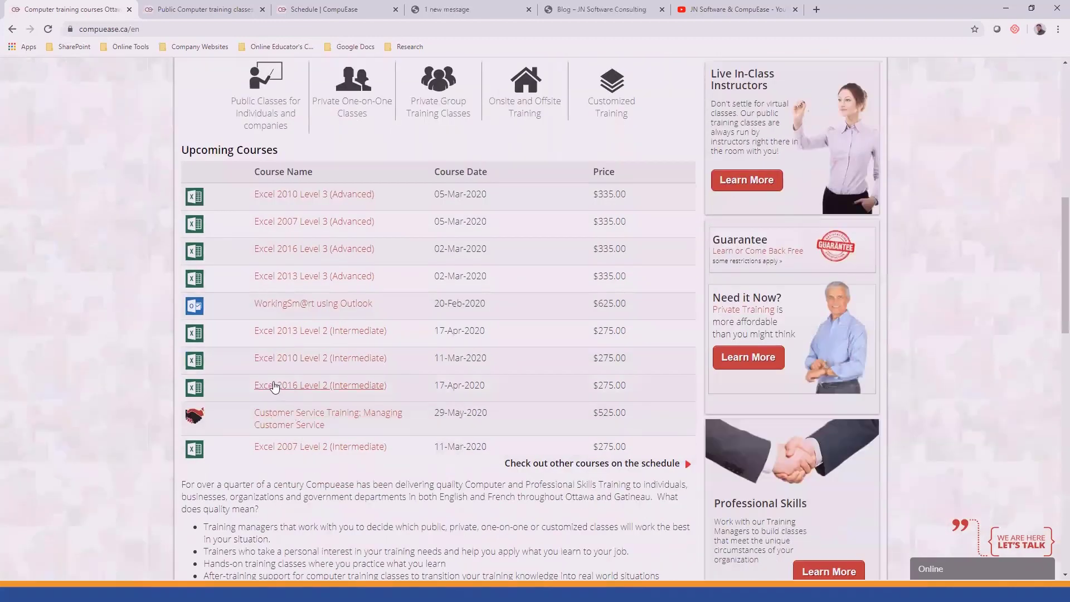
click(291, 386)
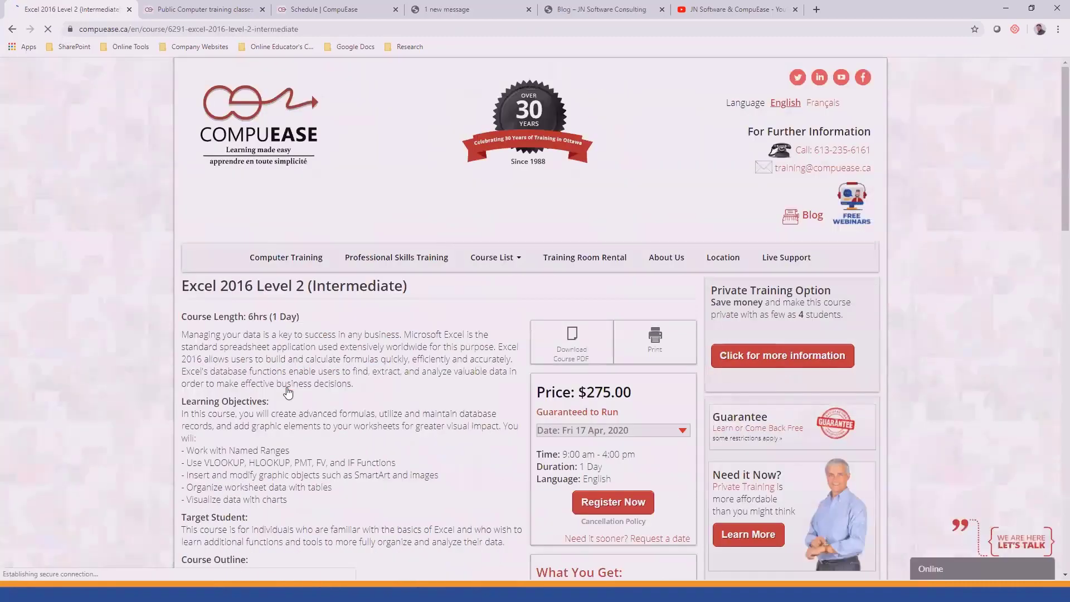
- Review the Excel 2016 Level 2 course page and highlight its course outline from Section 1 to Section 6
scroll(285, 334, down, 2)
scroll(284, 325, down, 1)
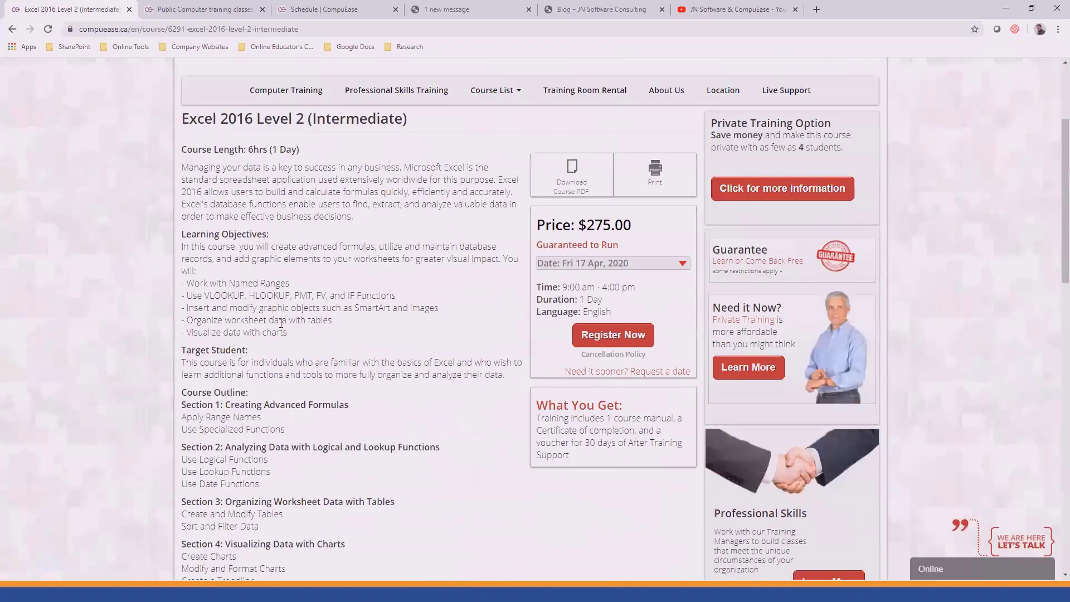
scroll(277, 304, down, 4)
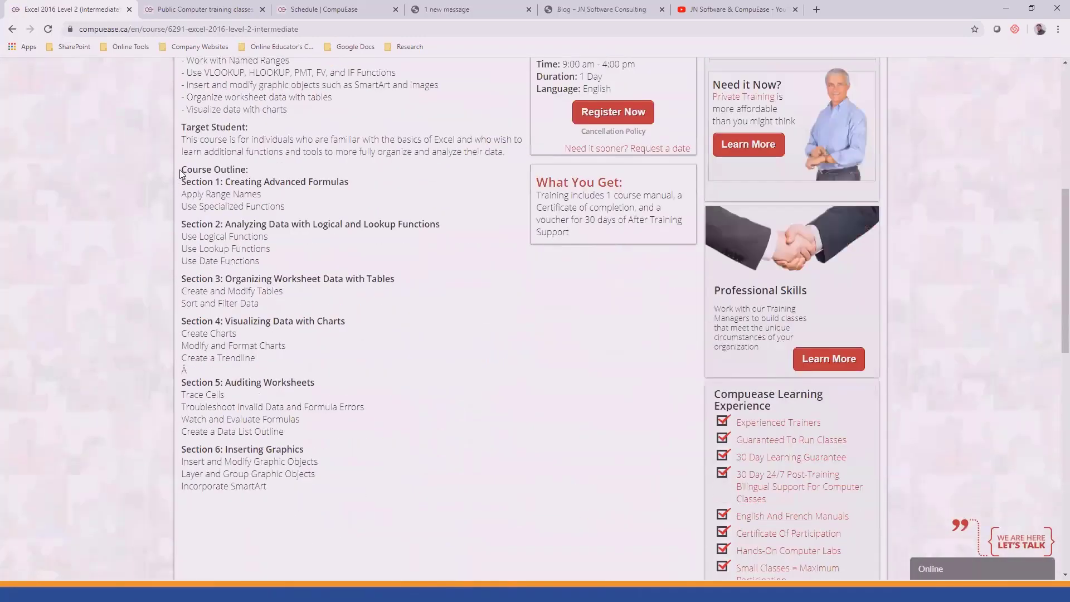
drag(181, 169, 348, 488)
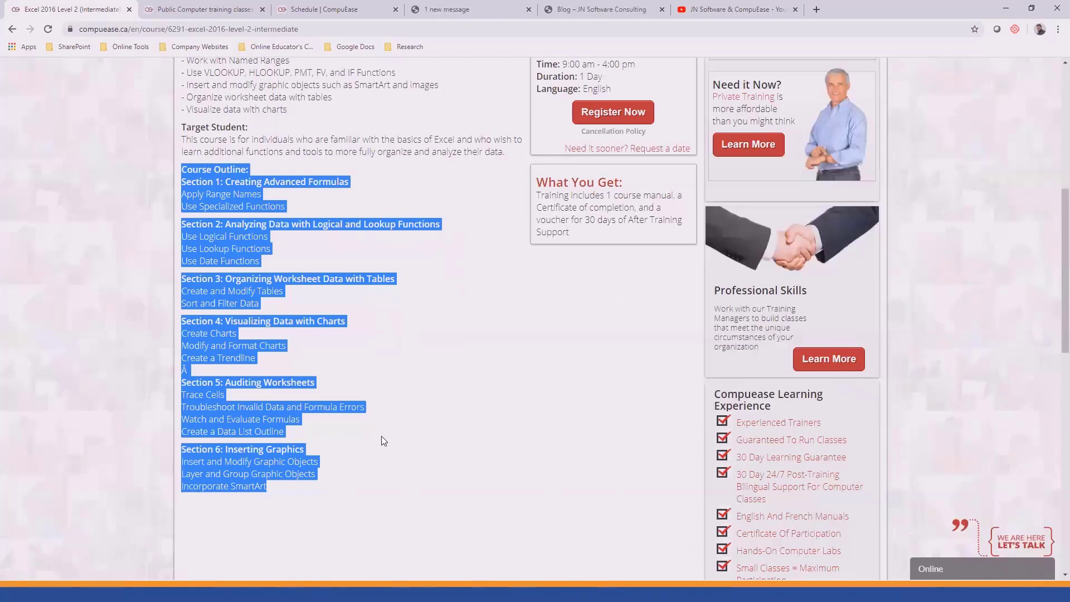
scroll(382, 440, up, 7)
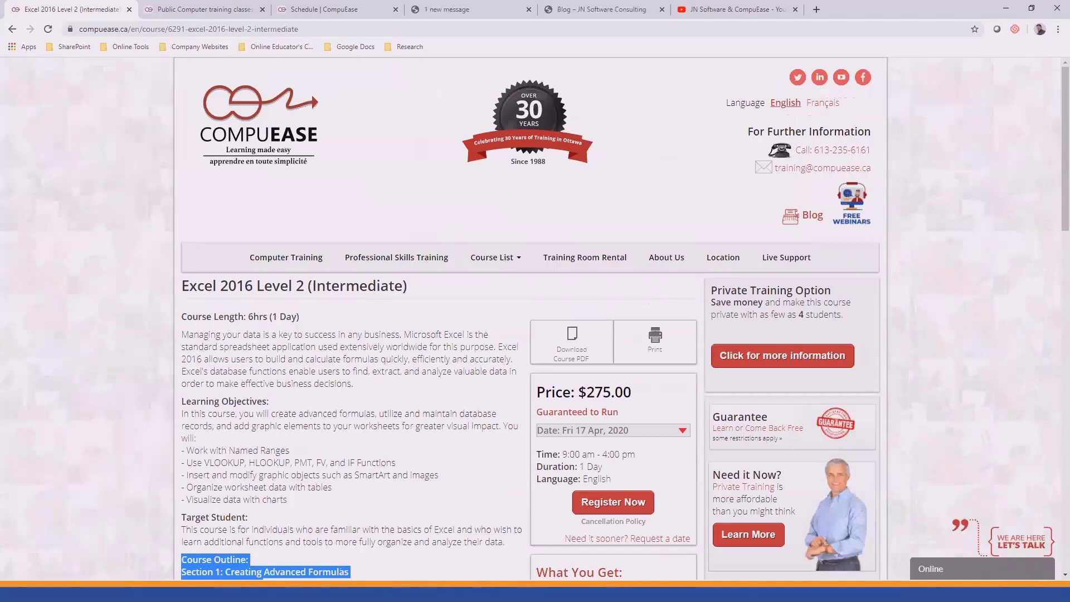
click(341, 592)
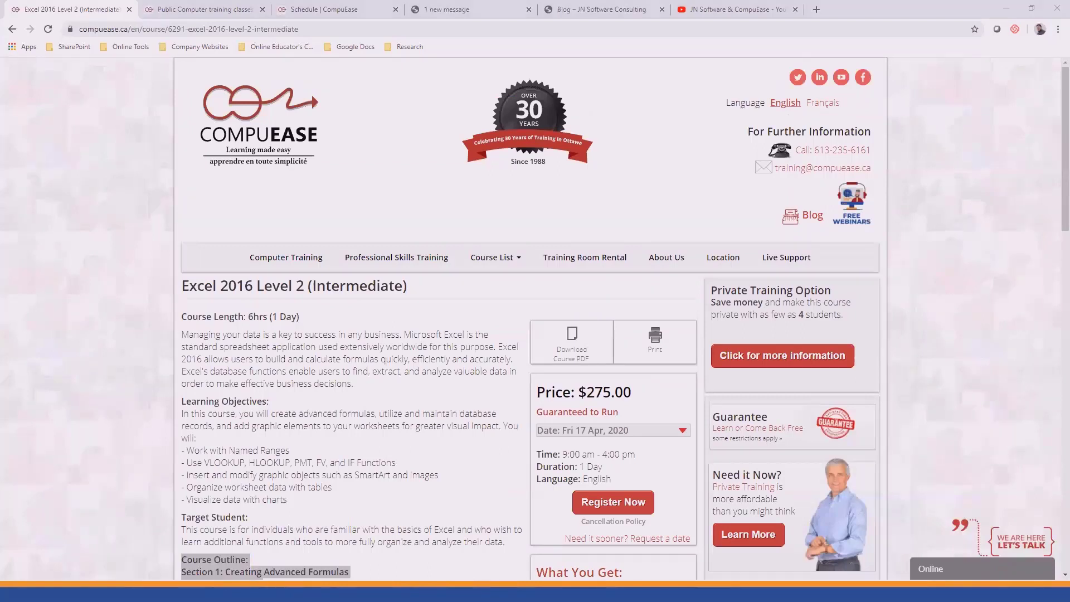